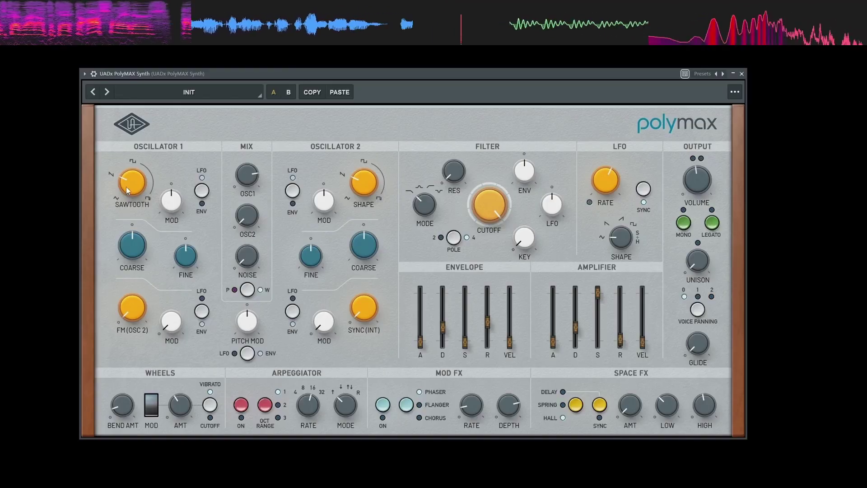
- Audition Oscillator 1's triangle, sawtooth and PULSE99 shapes, ending on the square wave
{"action": "left_click_drag", "start_coordinate": [121, 197], "coordinate": [121, 231]}
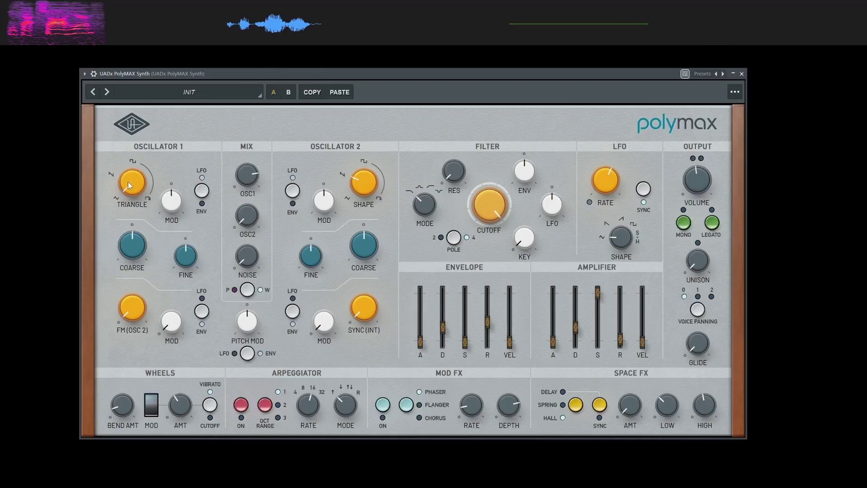
{"action": "left_click_drag", "start_coordinate": [134, 186], "coordinate": [134, 164]}
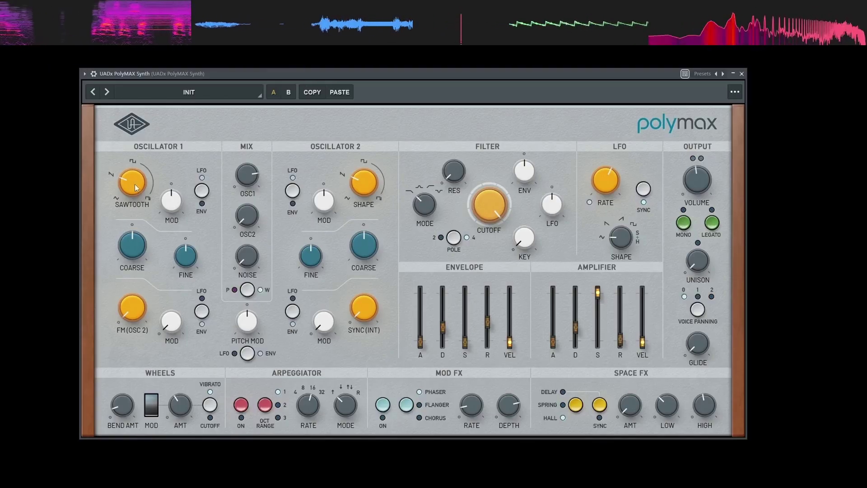
{"action": "left_click_drag", "start_coordinate": [136, 187], "coordinate": [137, 149]}
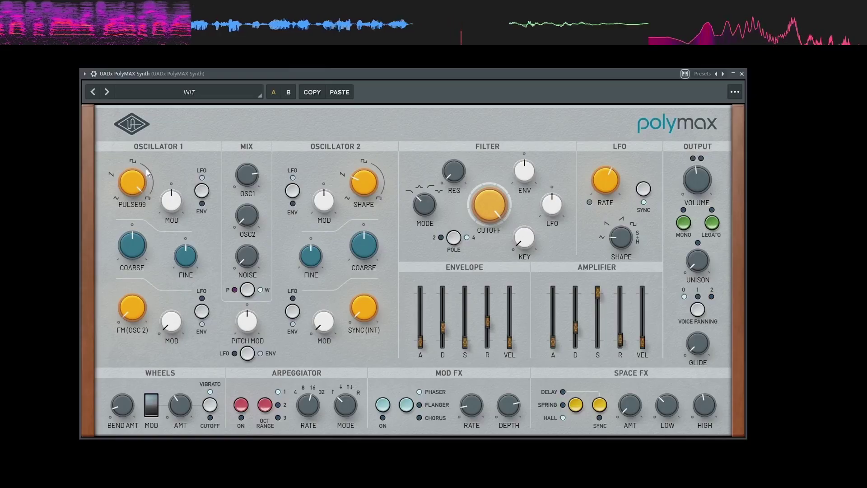
{"action": "left_click_drag", "start_coordinate": [145, 169], "coordinate": [114, 221]}
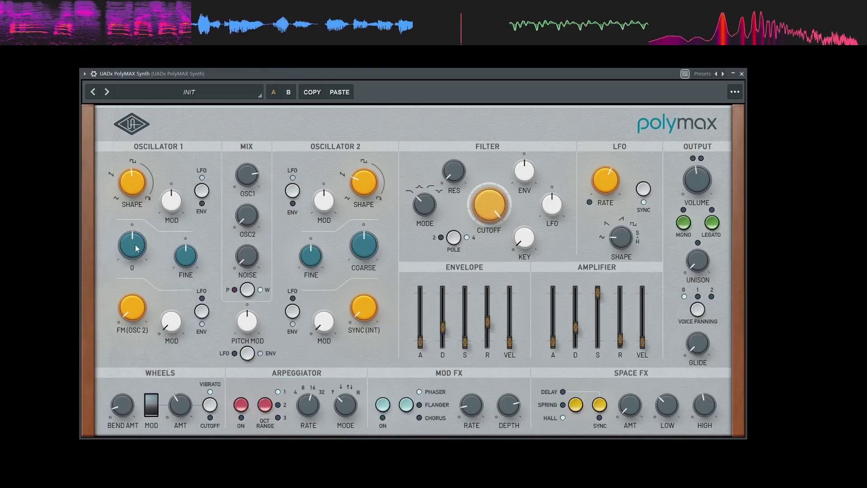
- Try Oscillator 1's coarse tuning at -24 and its fine tuning at a low setting, resetting each one
{"action": "left_click_drag", "start_coordinate": [136, 247], "coordinate": [112, 288]}
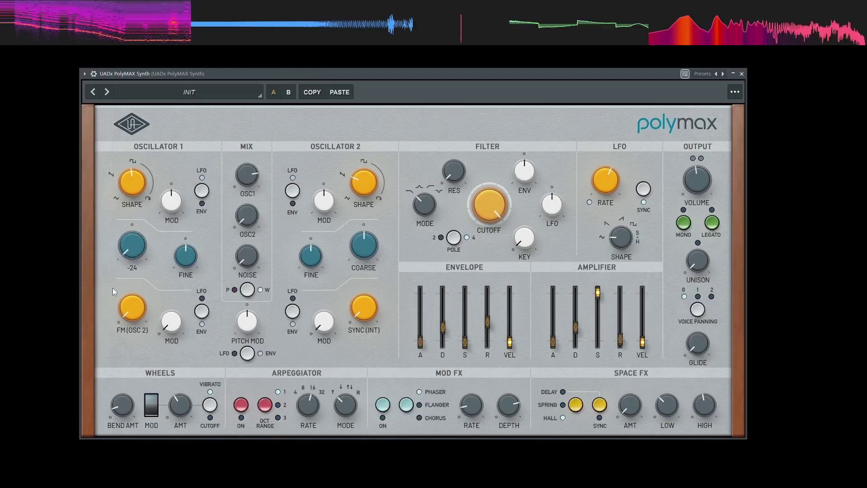
{"action": "double_click", "coordinate": [129, 249]}
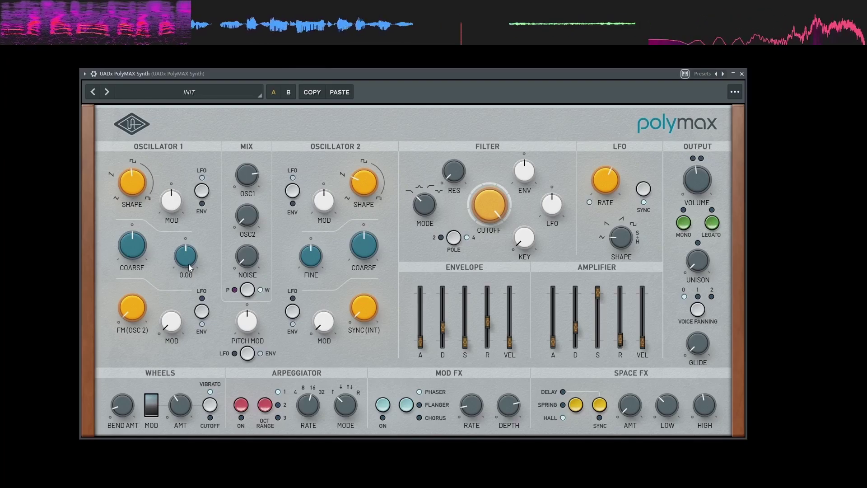
{"action": "left_click_drag", "start_coordinate": [188, 262], "coordinate": [162, 280]}
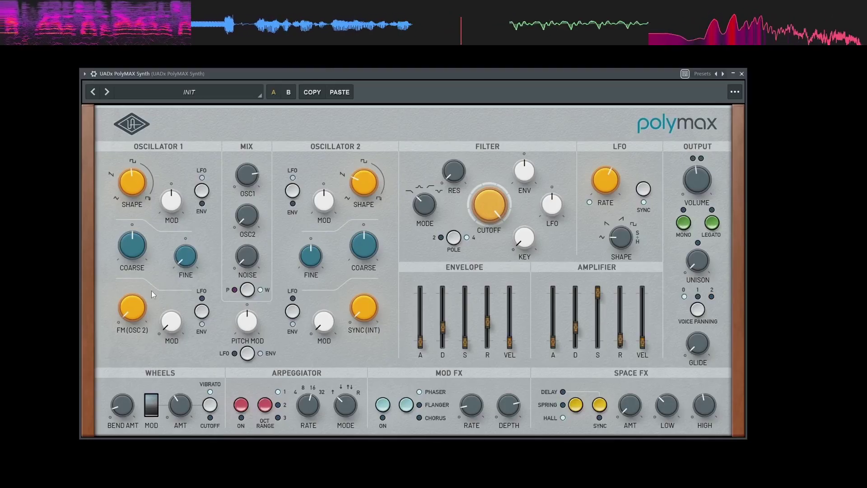
{"action": "mouse_move", "coordinate": [141, 292]}
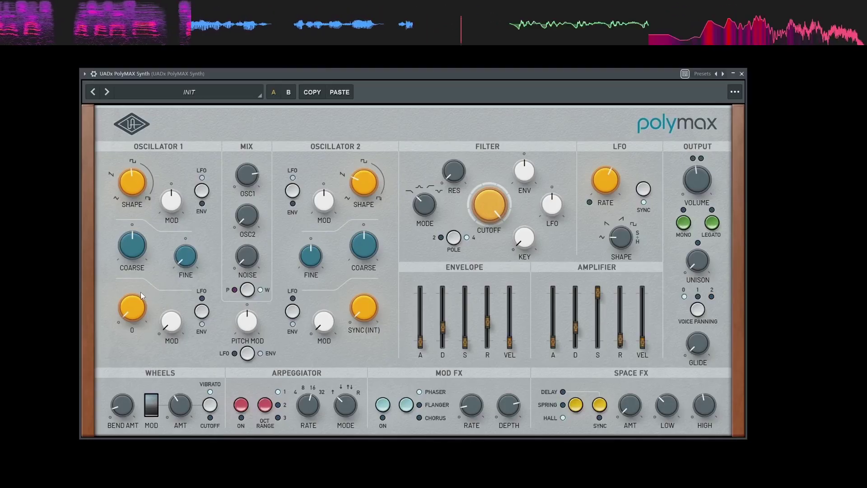
{"action": "double_click", "coordinate": [187, 256]}
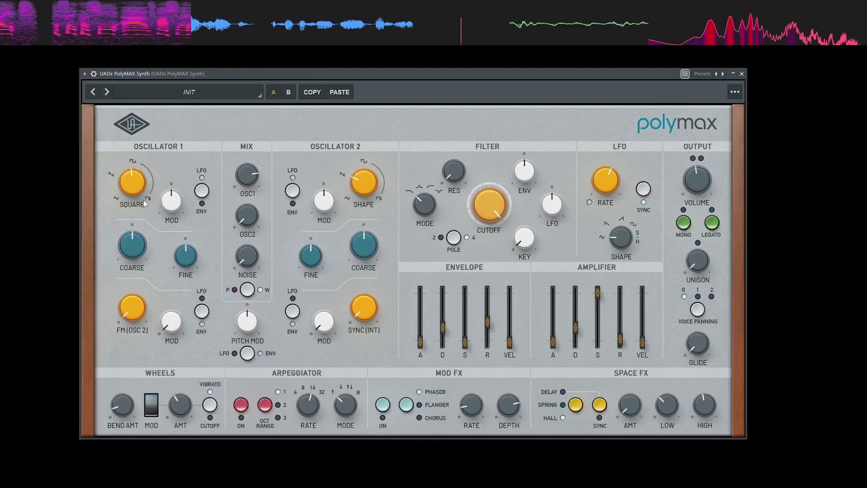
- Try full FM on Oscillator 1 while raising Oscillator 2's coarse tuning to 24, and return the coarse tuning to 0
{"action": "left_click_drag", "start_coordinate": [137, 313], "coordinate": [140, 282]}
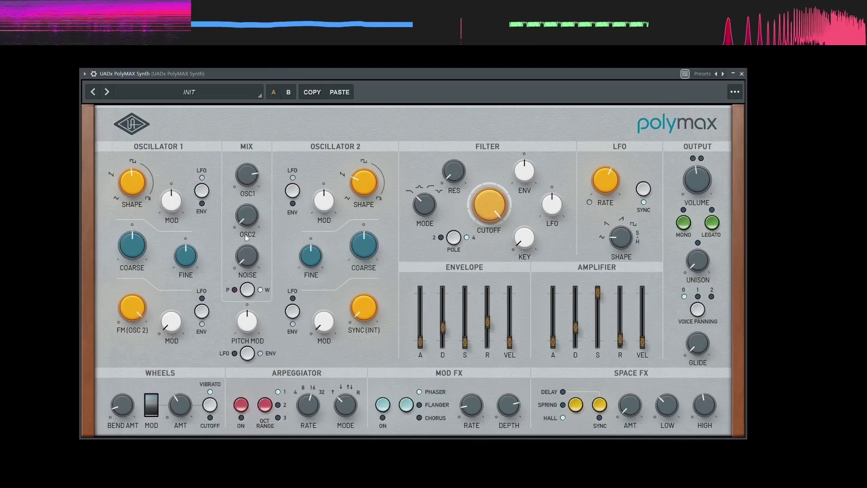
{"action": "mouse_move", "coordinate": [366, 251]}
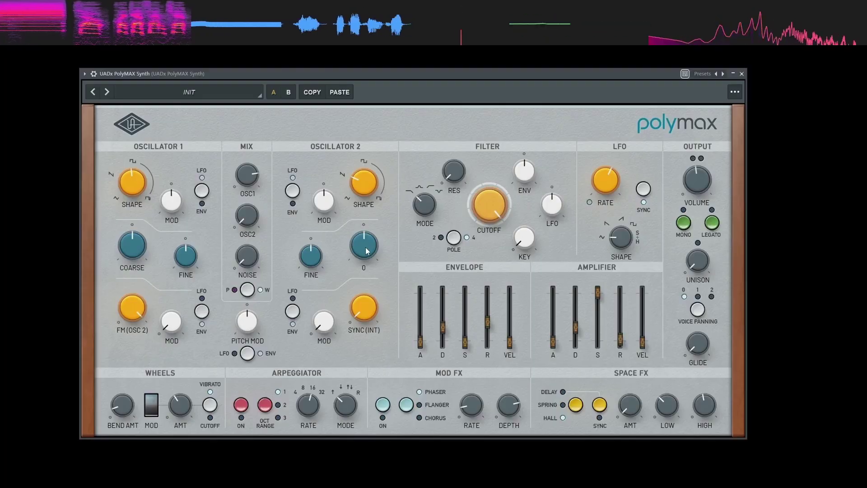
{"action": "left_click_drag", "start_coordinate": [367, 251], "coordinate": [374, 235]}
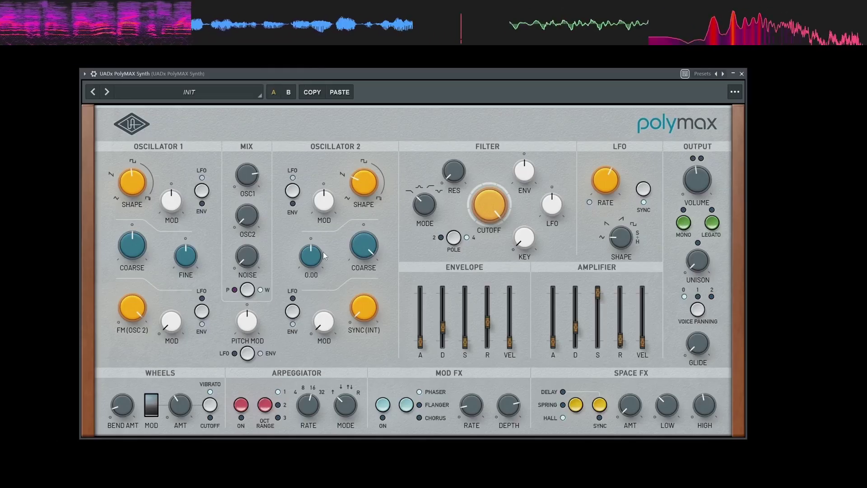
{"action": "mouse_move", "coordinate": [362, 246]}
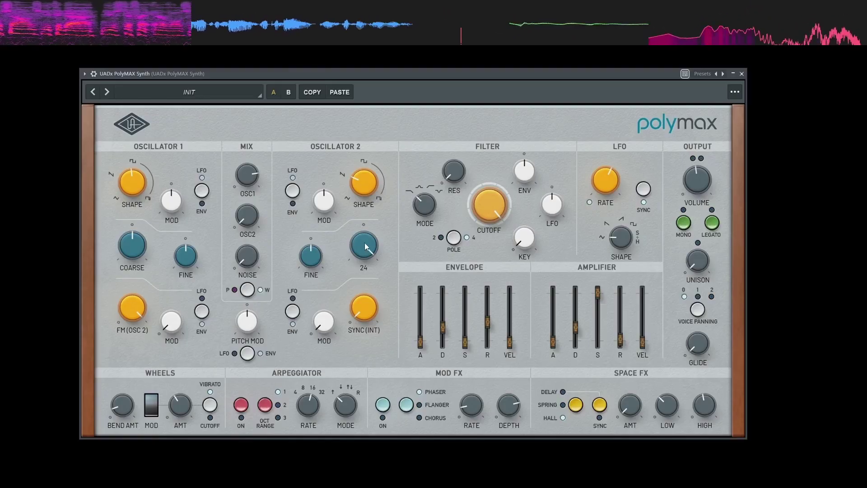
{"action": "left_click_drag", "start_coordinate": [365, 243], "coordinate": [350, 277]}
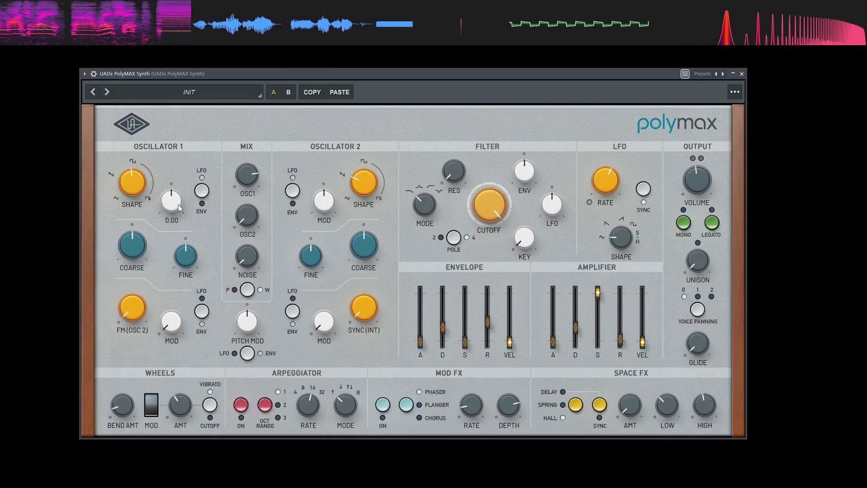
- Test positive shape modulation on Oscillator 1, switch its modulation source, and set the amount to about -43
{"action": "left_click_drag", "start_coordinate": [178, 204], "coordinate": [189, 172]}
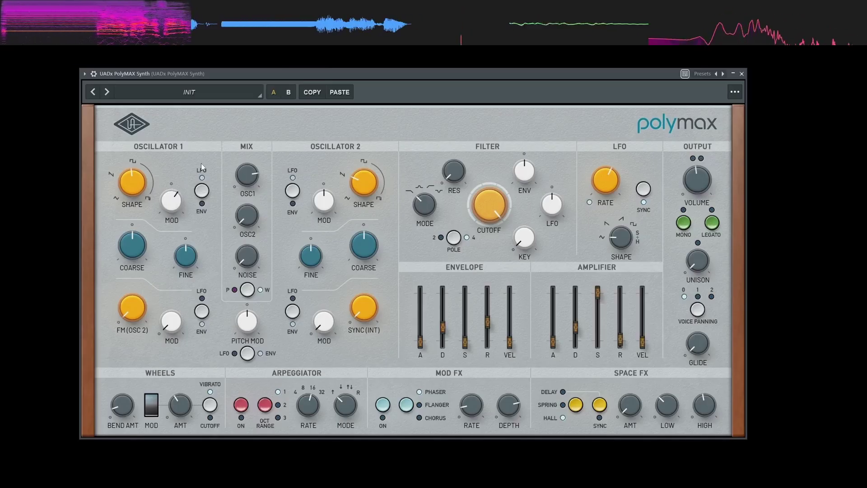
{"action": "left_click", "coordinate": [202, 191]}
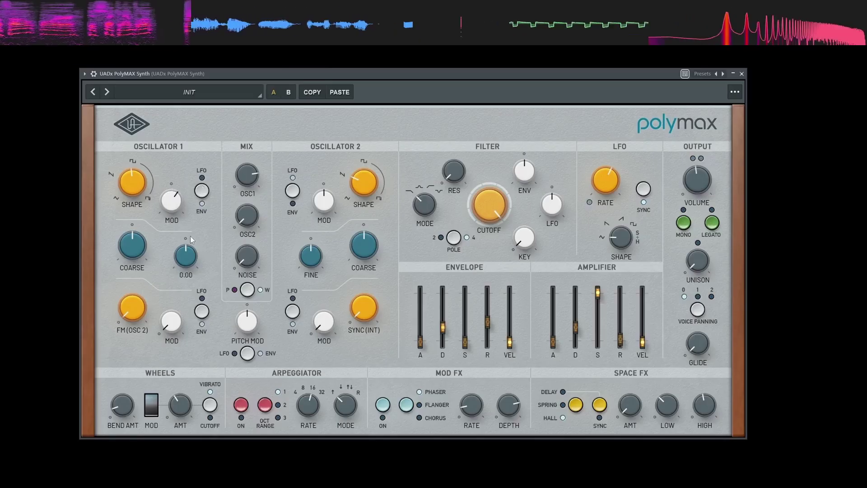
{"action": "left_click_drag", "start_coordinate": [173, 199], "coordinate": [164, 235]}
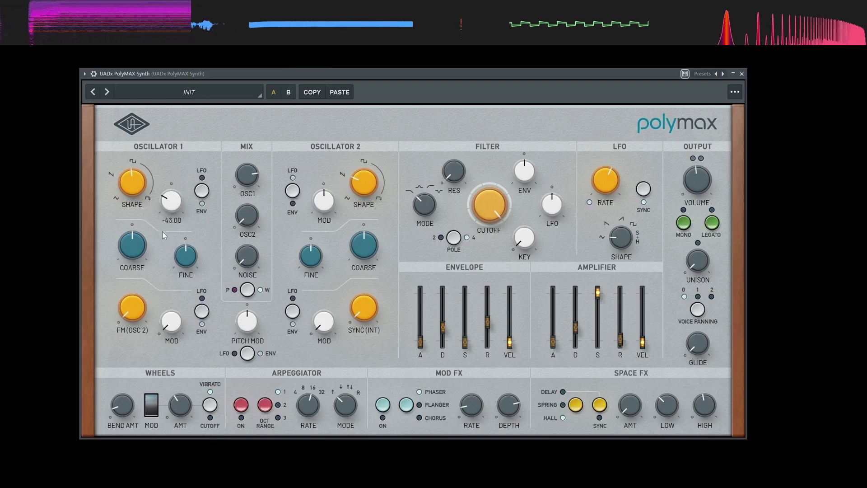
- Raise the envelope's decay, sustain and release, and set its attack to about 0.23
{"action": "left_click_drag", "start_coordinate": [442, 326], "coordinate": [443, 308]}
{"action": "left_click_drag", "start_coordinate": [469, 337], "coordinate": [466, 309]}
{"action": "left_click_drag", "start_coordinate": [488, 322], "coordinate": [488, 310]}
{"action": "left_click_drag", "start_coordinate": [424, 339], "coordinate": [422, 324]}
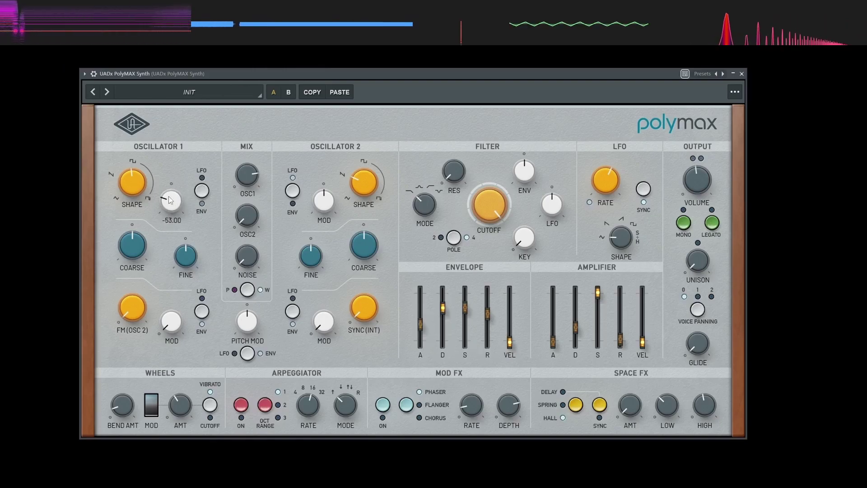
- Test positive shape modulation with the envelope attack at 0.03 and a lower sustain, and reset Oscillator 1's shape modulation to zero
{"action": "left_click_drag", "start_coordinate": [172, 201], "coordinate": [173, 163]}
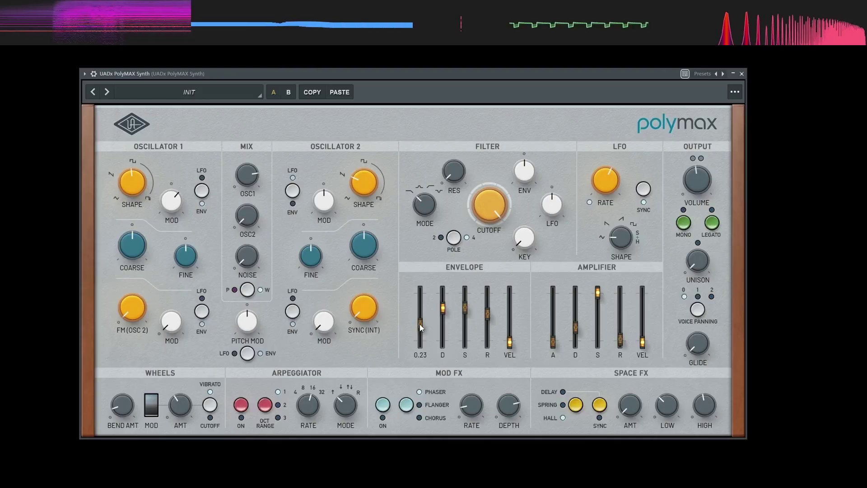
{"action": "left_click_drag", "start_coordinate": [420, 326], "coordinate": [421, 336]}
{"action": "left_click_drag", "start_coordinate": [464, 309], "coordinate": [464, 326]}
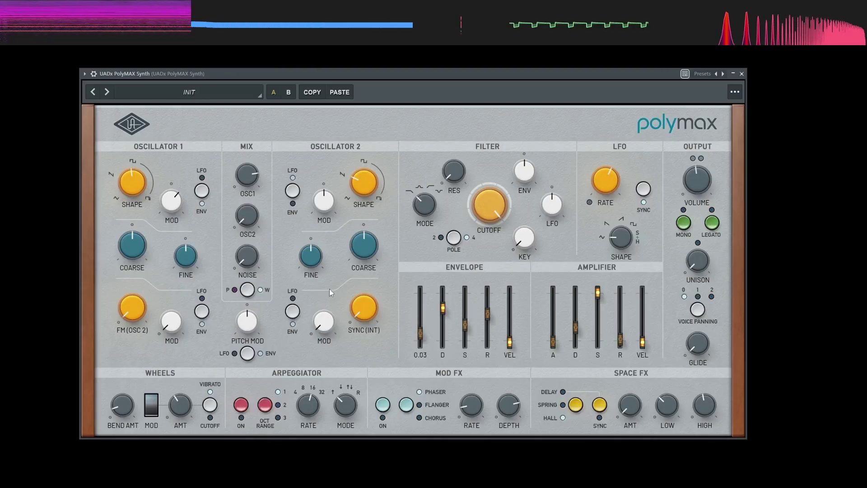
{"action": "left_click", "coordinate": [168, 204]}
{"action": "double_click", "coordinate": [168, 203]}
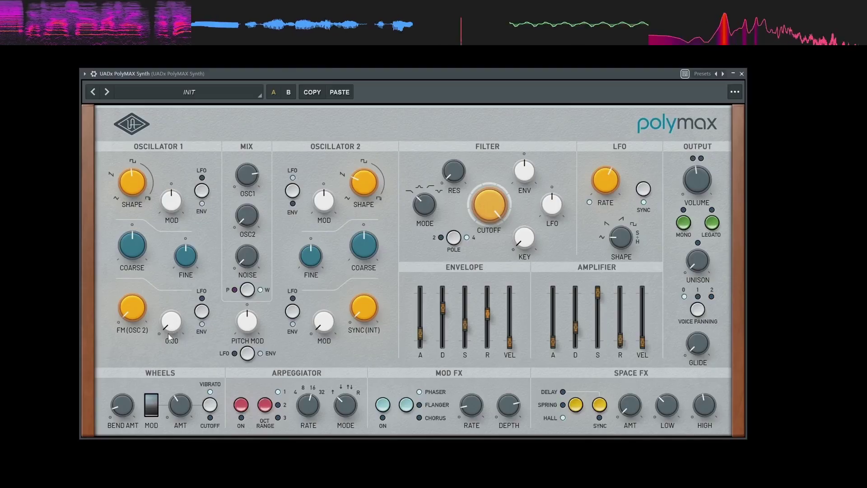
- Raise Oscillator 1's FM modulation amount to about half and slow down the LFO rate
{"action": "left_click_drag", "start_coordinate": [165, 327], "coordinate": [170, 308]}
{"action": "double_click", "coordinate": [171, 308]}
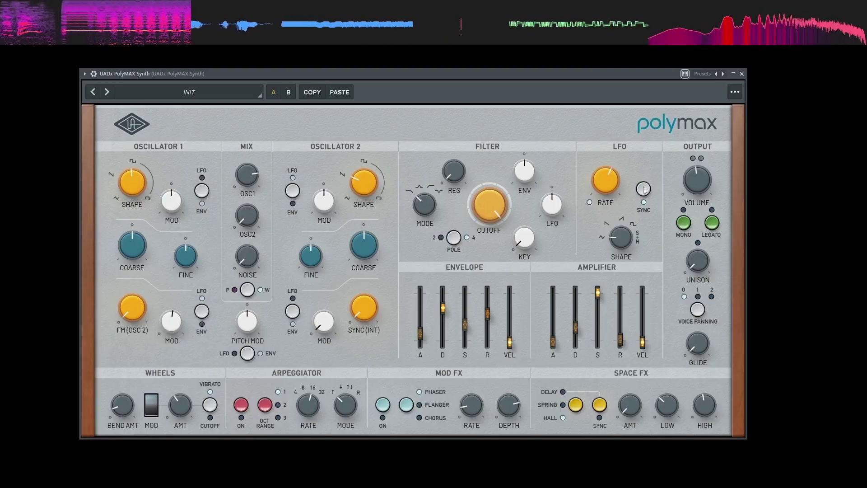
{"action": "mouse_move", "coordinate": [615, 180]}
{"action": "left_click_drag", "start_coordinate": [615, 186], "coordinate": [616, 196]}
{"action": "mouse_move", "coordinate": [153, 326]}
{"action": "scroll", "coordinate": [179, 323], "scroll_direction": "up", "scroll_amount": 3}
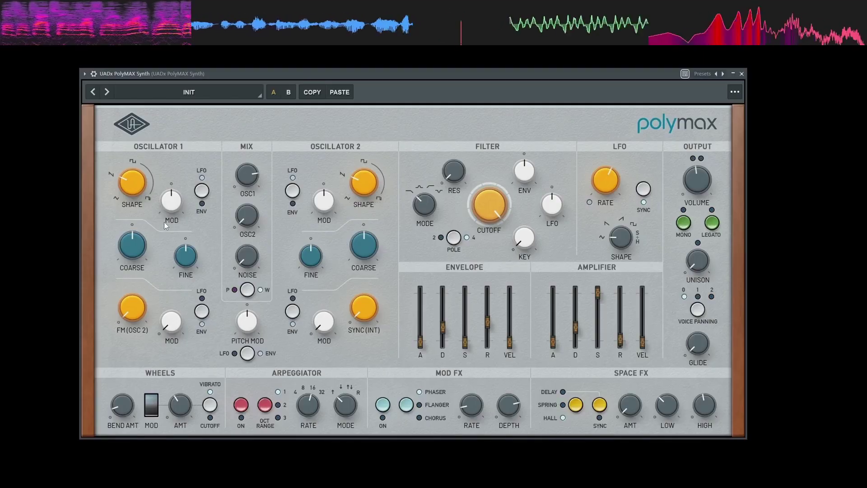
- Isolate Oscillator 2 in the mix by raising its level to maximum and lowering Oscillator 1 to 0
{"action": "mouse_move", "coordinate": [364, 310]}
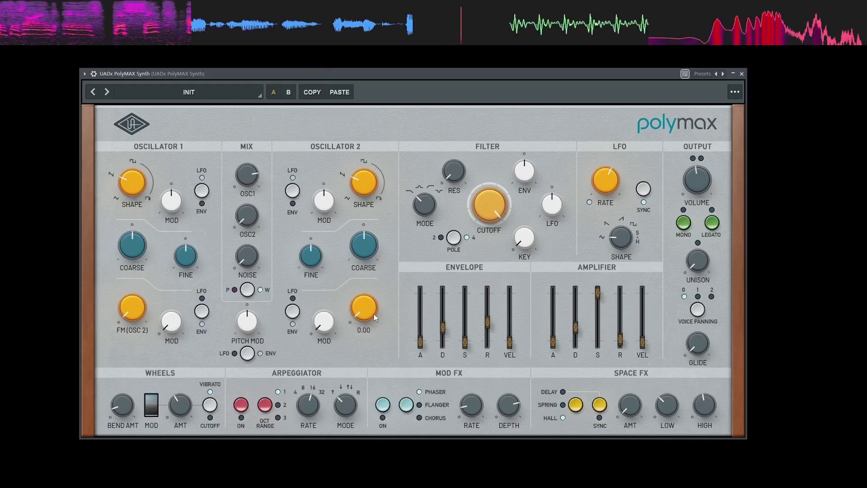
{"action": "mouse_move", "coordinate": [370, 181]}
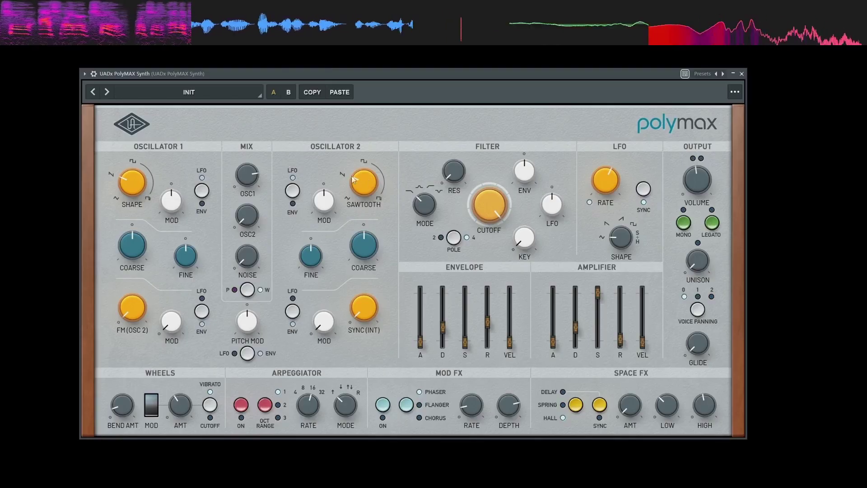
{"action": "mouse_move", "coordinate": [118, 176]}
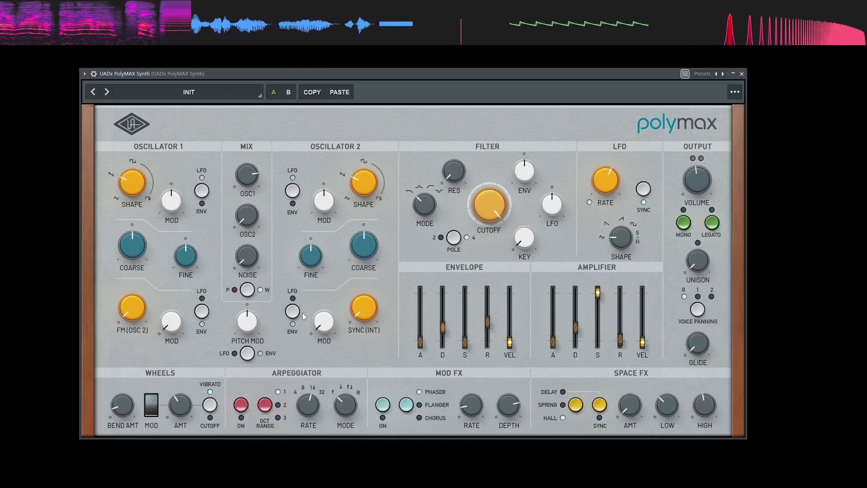
{"action": "left_click_drag", "start_coordinate": [366, 311], "coordinate": [367, 310]}
{"action": "left_click_drag", "start_coordinate": [250, 215], "coordinate": [258, 130]}
{"action": "left_click_drag", "start_coordinate": [246, 176], "coordinate": [241, 404]}
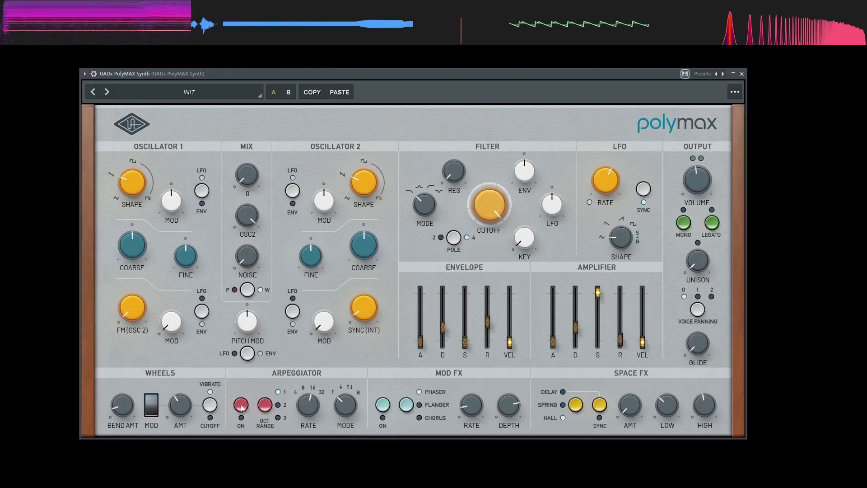
- Move Oscillator 2's shape past square into pulse and set its sync modulation amount to 56
{"action": "left_click_drag", "start_coordinate": [368, 285], "coordinate": [361, 210]}
{"action": "left_click_drag", "start_coordinate": [365, 179], "coordinate": [366, 170]}
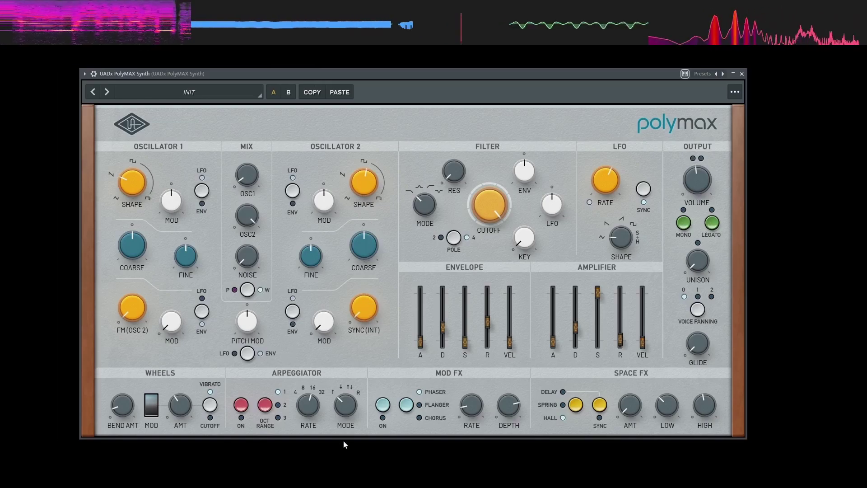
{"action": "mouse_move", "coordinate": [335, 326]}
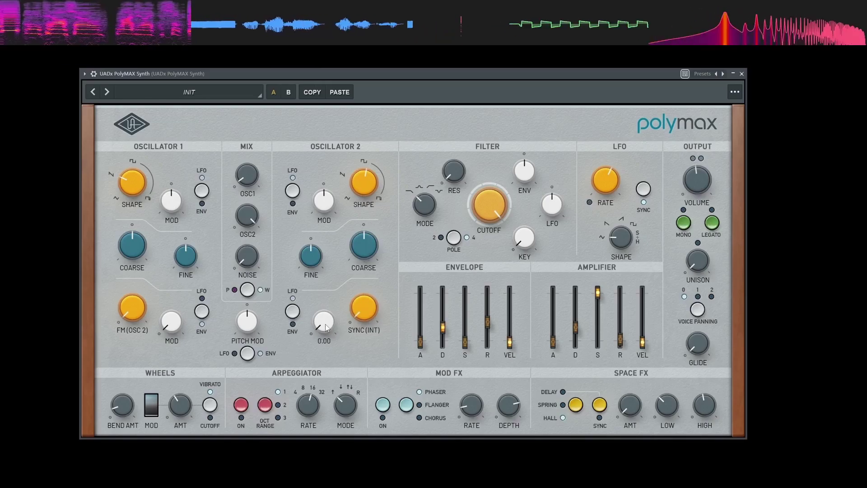
{"action": "left_click_drag", "start_coordinate": [335, 327], "coordinate": [328, 280]}
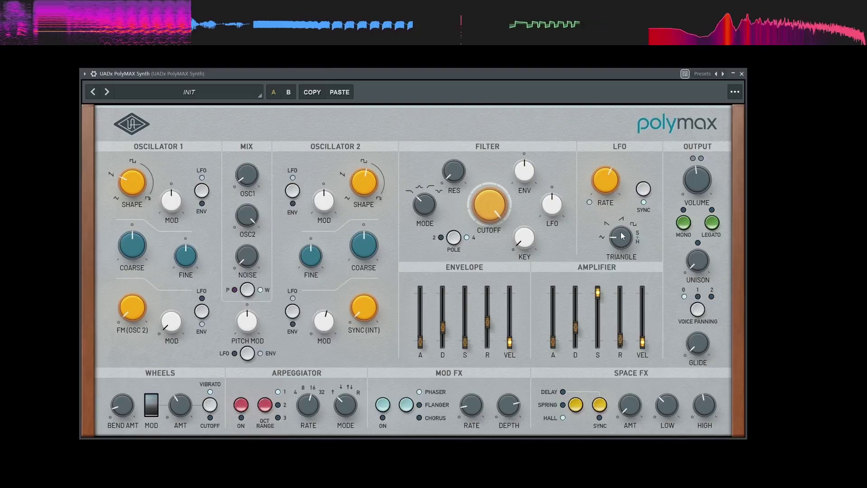
{"action": "mouse_move", "coordinate": [327, 326]}
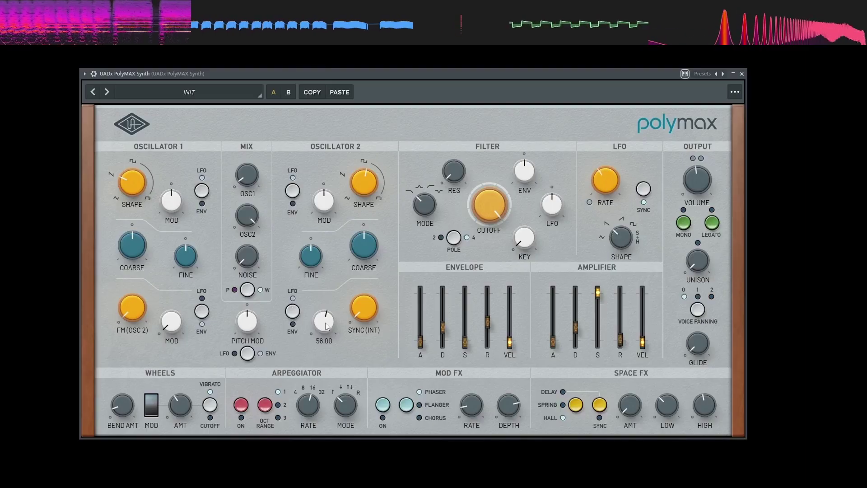
- Increase Oscillator 2's sync modulation and shape the envelope with a longer attack, a short decay and minimum sustain
{"action": "left_click_drag", "start_coordinate": [328, 326], "coordinate": [420, 331]}
{"action": "left_click_drag", "start_coordinate": [443, 326], "coordinate": [446, 299]}
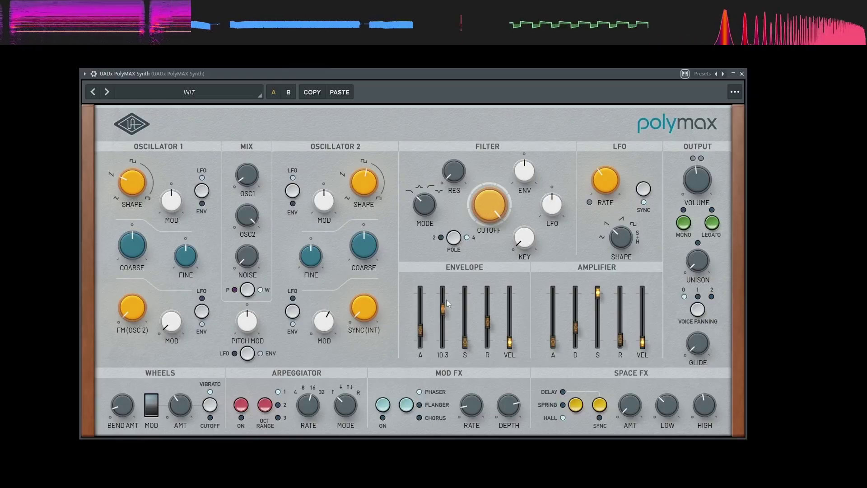
{"action": "left_click_drag", "start_coordinate": [465, 342], "coordinate": [465, 314]}
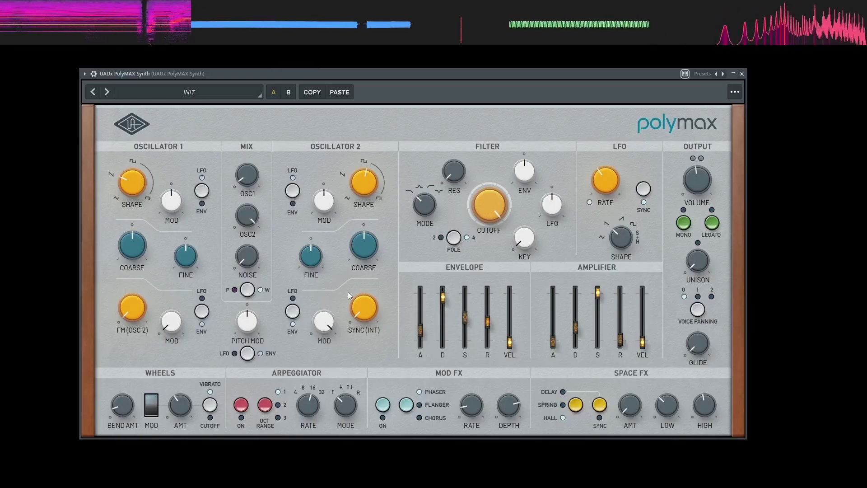
{"action": "left_click_drag", "start_coordinate": [464, 317], "coordinate": [463, 342]}
{"action": "left_click_drag", "start_coordinate": [442, 297], "coordinate": [442, 335]}
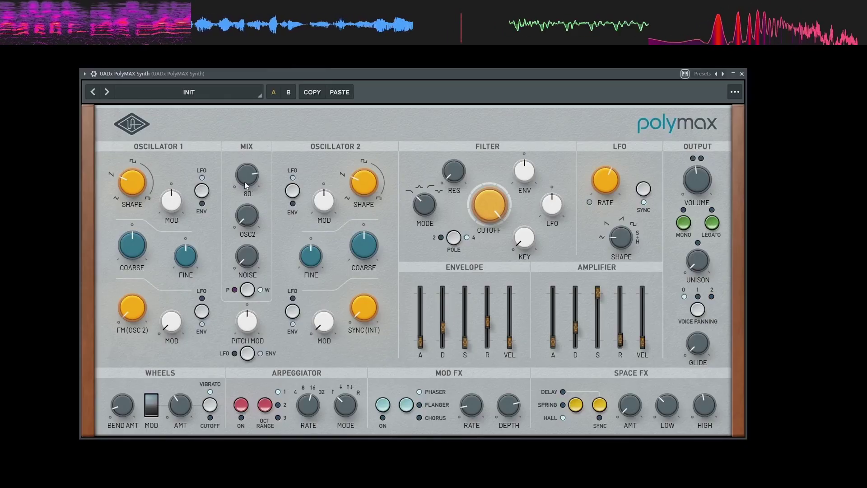
- Isolate the noise source at level 63 and switch it to pink noise and back to white
{"action": "double_click", "coordinate": [250, 221]}
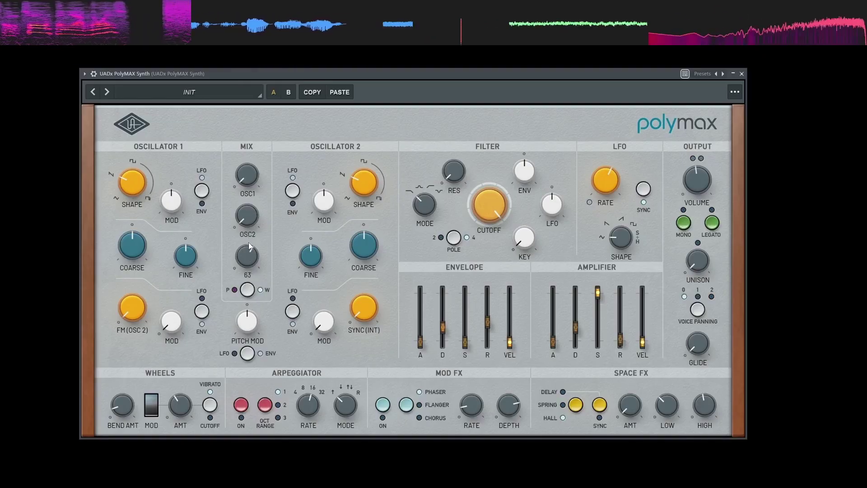
{"action": "left_click_drag", "start_coordinate": [251, 257], "coordinate": [251, 247]}
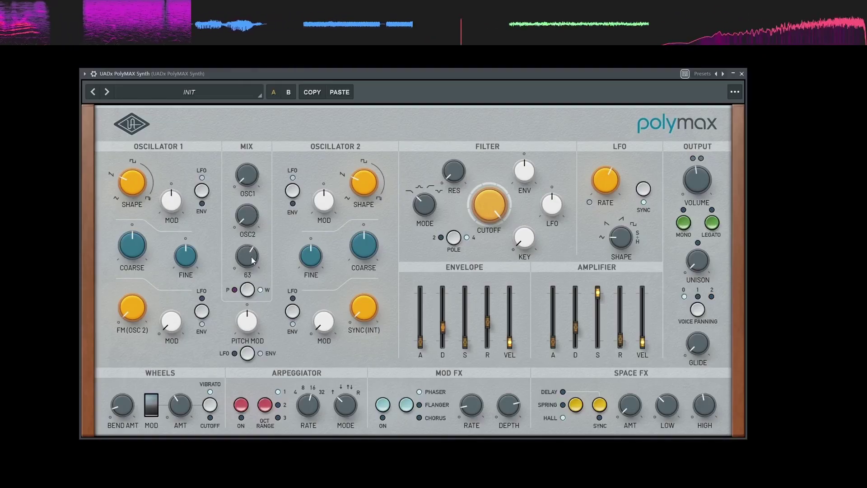
{"action": "left_click", "coordinate": [247, 295]}
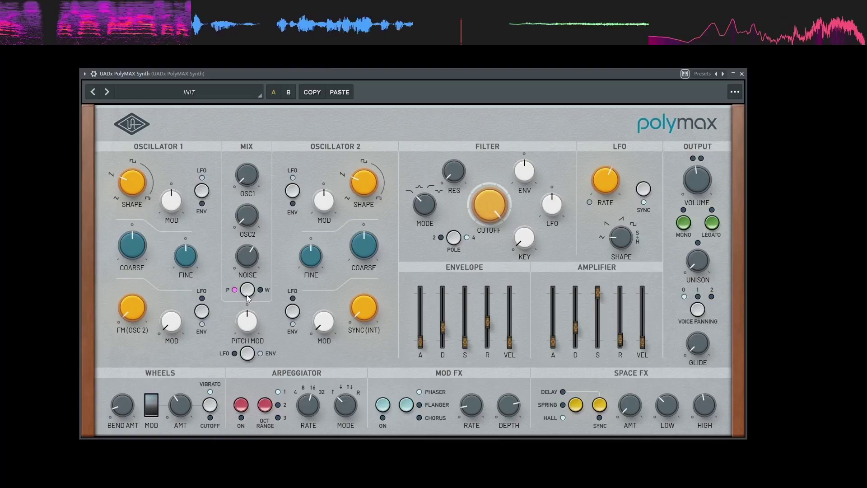
{"action": "left_click", "coordinate": [248, 291]}
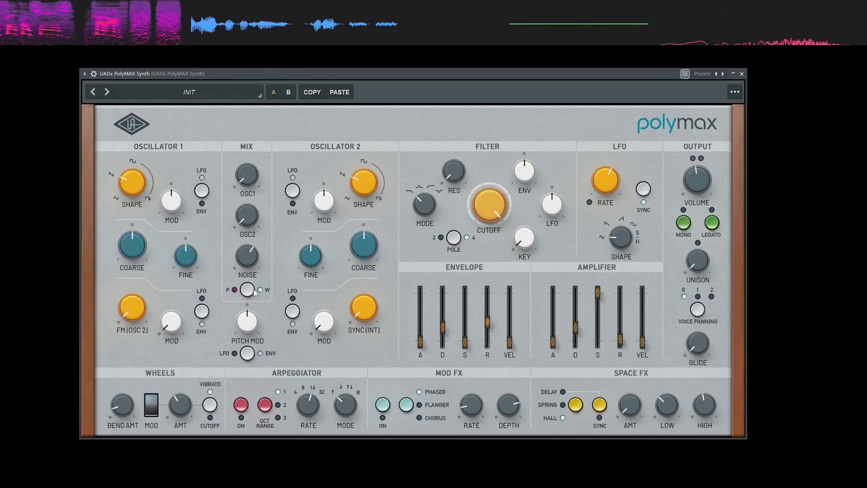
- Switch the pitch modulation source to LFO
{"action": "left_click", "coordinate": [247, 353]}
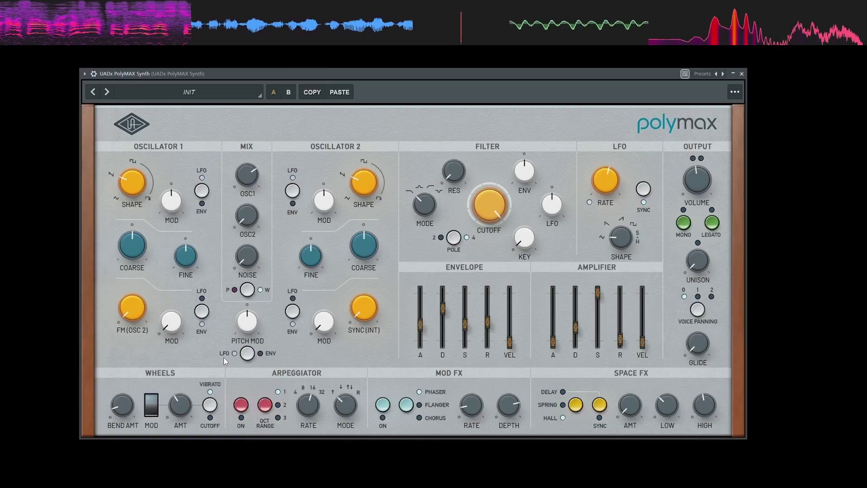
{"action": "mouse_move", "coordinate": [248, 327]}
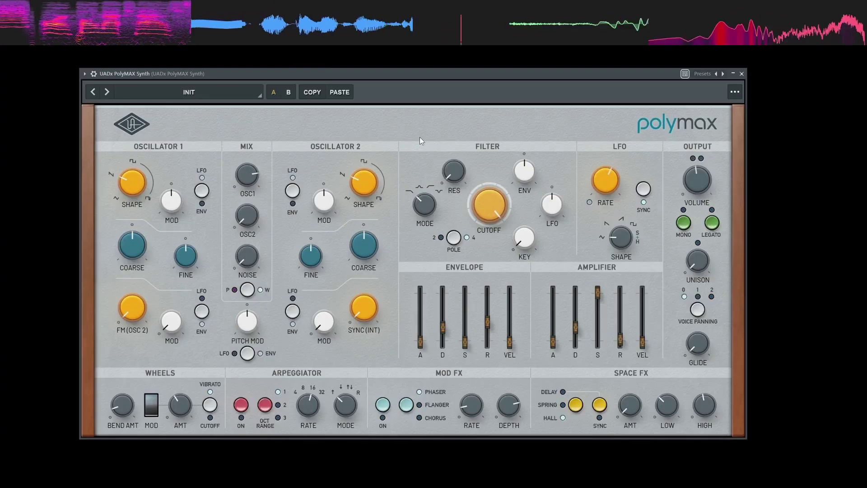
- Move the filter mode to high-pass and back to low-pass, and toggle the slope between 2-pole and 4-pole
{"action": "left_click", "coordinate": [419, 206]}
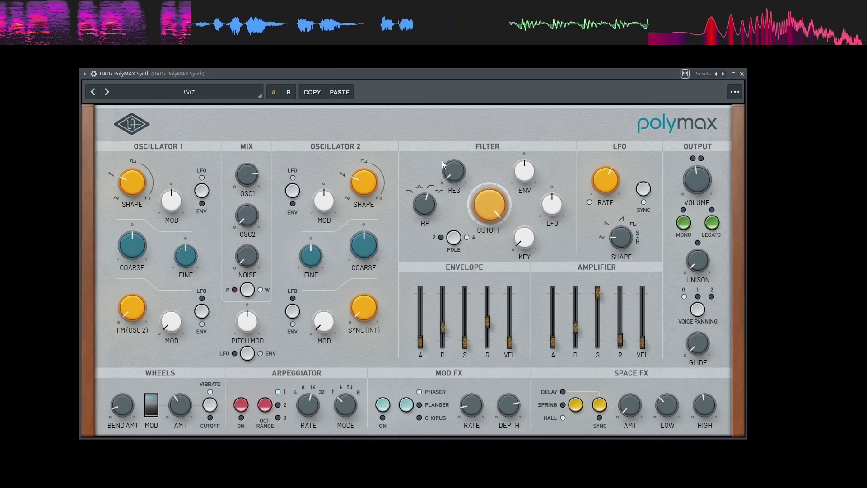
{"action": "left_click_drag", "start_coordinate": [442, 161], "coordinate": [450, 137]}
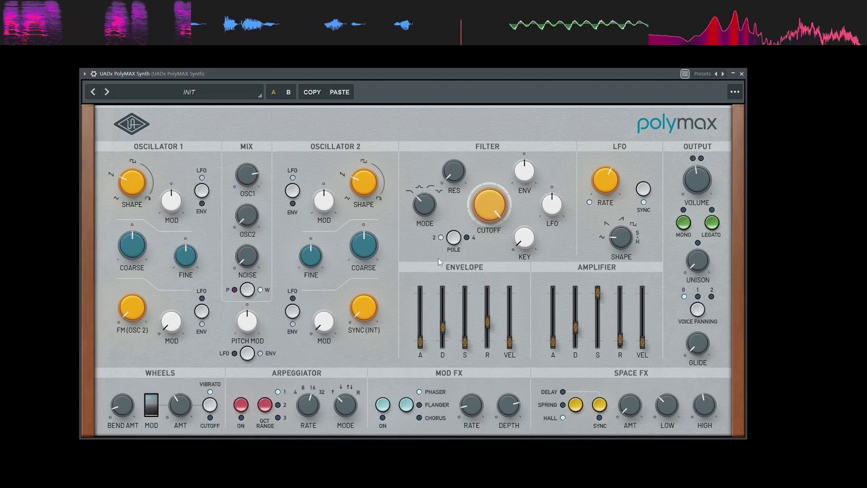
{"action": "left_click", "coordinate": [454, 241]}
{"action": "left_click", "coordinate": [453, 241]}
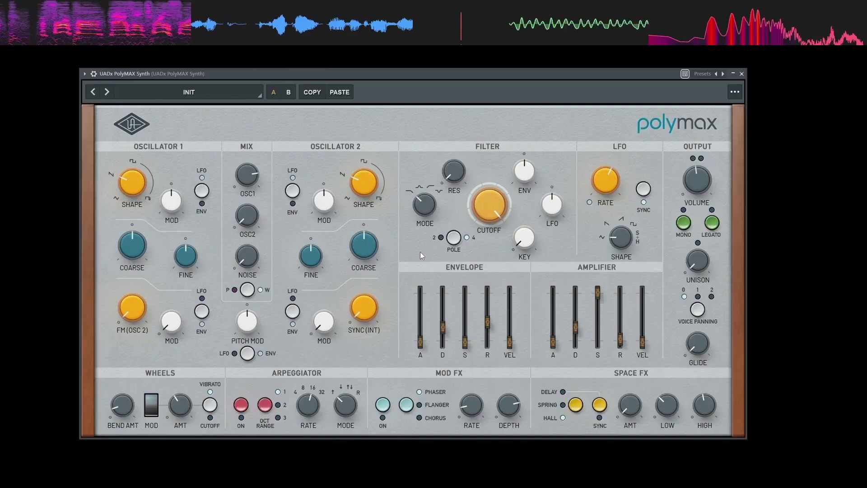
{"action": "left_click", "coordinate": [451, 243]}
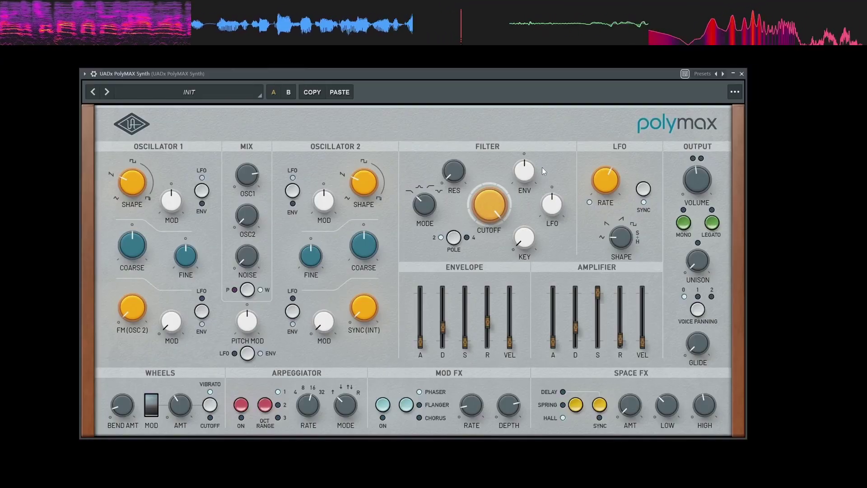
{"action": "left_click", "coordinate": [448, 240]}
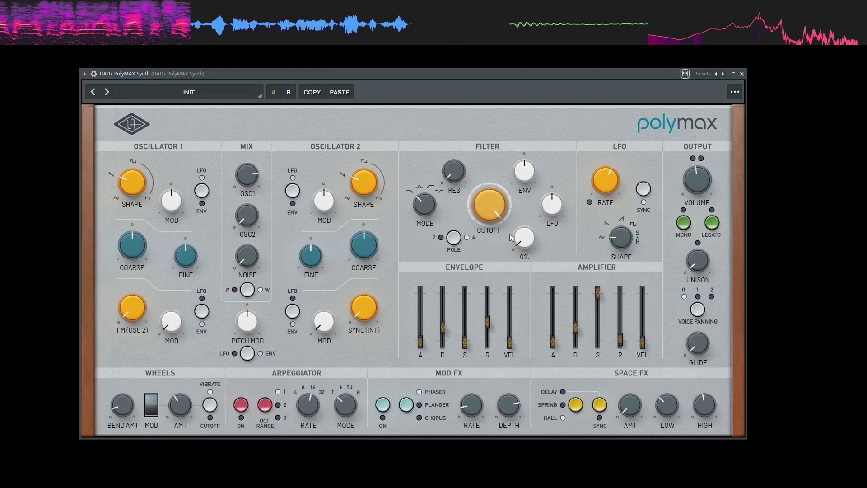
- Lower the filter cutoff to about 5.15 kHz and compare the 2-pole and 4-pole slopes repeatedly
{"action": "mouse_move", "coordinate": [503, 206]}
{"action": "left_mouse_down"}
{"action": "mouse_move", "coordinate": [499, 229]}
{"action": "mouse_move", "coordinate": [501, 206]}
{"action": "left_mouse_up"}
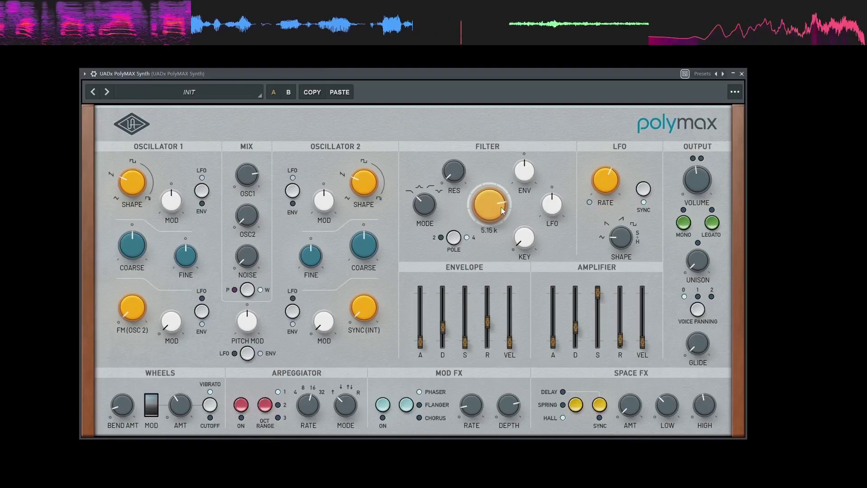
{"action": "left_click", "coordinate": [454, 240]}
{"action": "left_click", "coordinate": [454, 239]}
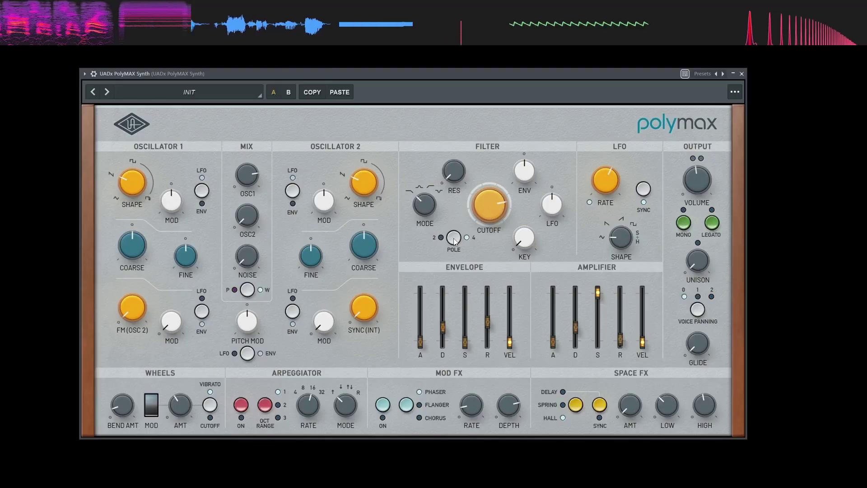
{"action": "left_click", "coordinate": [455, 239]}
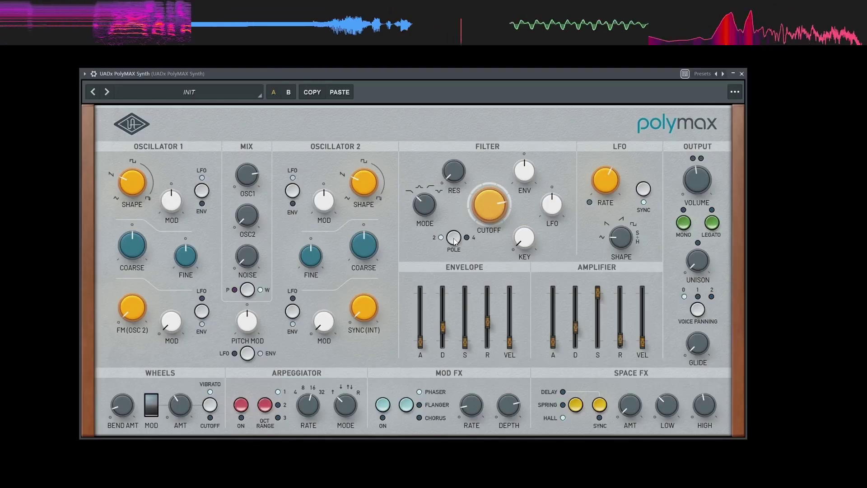
{"action": "left_click", "coordinate": [455, 239]}
{"action": "left_click", "coordinate": [454, 239]}
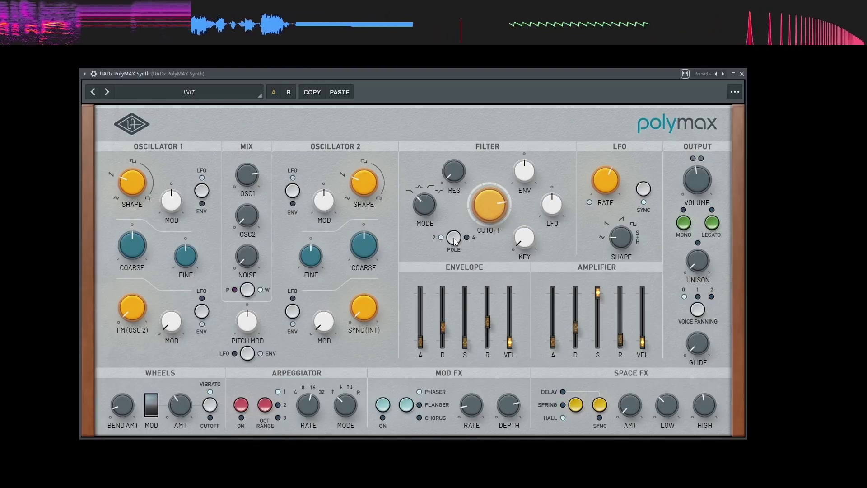
{"action": "left_click", "coordinate": [455, 239]}
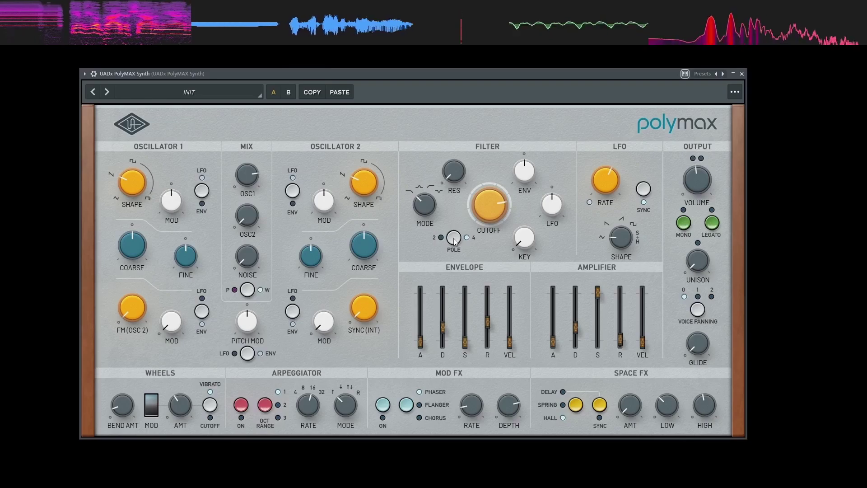
- Set the low-pass cutoff to about 4.39 kHz and switch the filter to 2-pole
{"action": "mouse_move", "coordinate": [432, 206]}
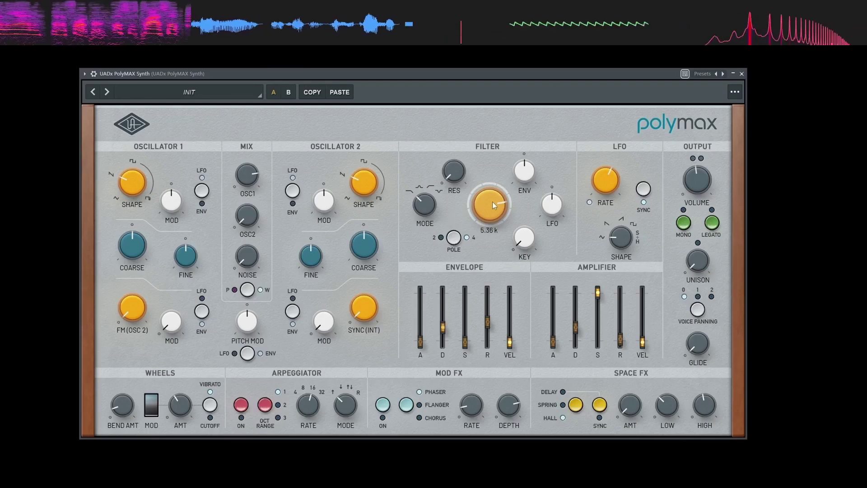
{"action": "mouse_move", "coordinate": [493, 201]}
{"action": "left_mouse_down"}
{"action": "mouse_move", "coordinate": [492, 177]}
{"action": "mouse_move", "coordinate": [479, 275]}
{"action": "mouse_move", "coordinate": [478, 232]}
{"action": "mouse_move", "coordinate": [496, 198]}
{"action": "mouse_move", "coordinate": [511, 229]}
{"action": "mouse_move", "coordinate": [500, 199]}
{"action": "left_mouse_up"}
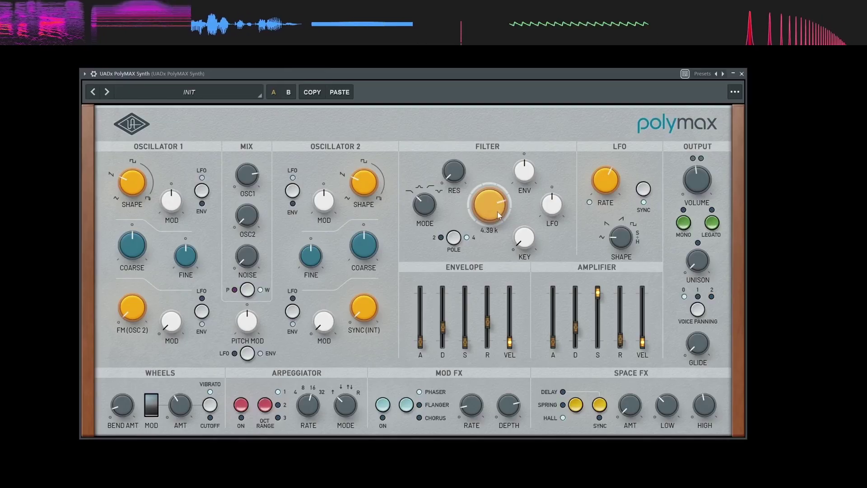
{"action": "left_click", "coordinate": [454, 242]}
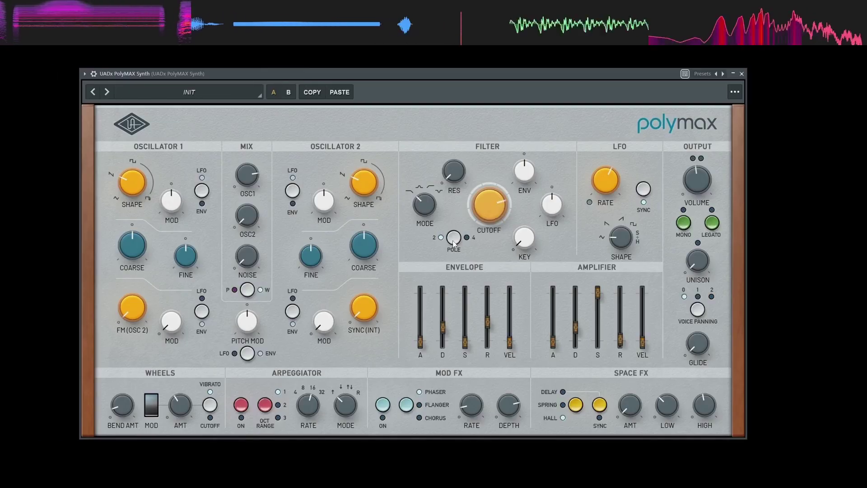
- Set the filter to band-pass and sweep its cutoff down to about 40.6 Hz while switching between 2 and 4 poles
{"action": "left_click", "coordinate": [425, 211]}
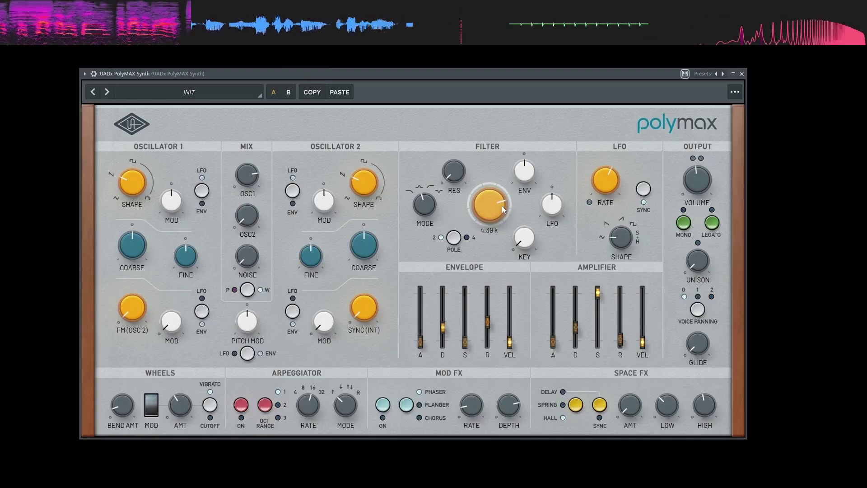
{"action": "left_click_drag", "start_coordinate": [502, 205], "coordinate": [476, 259]}
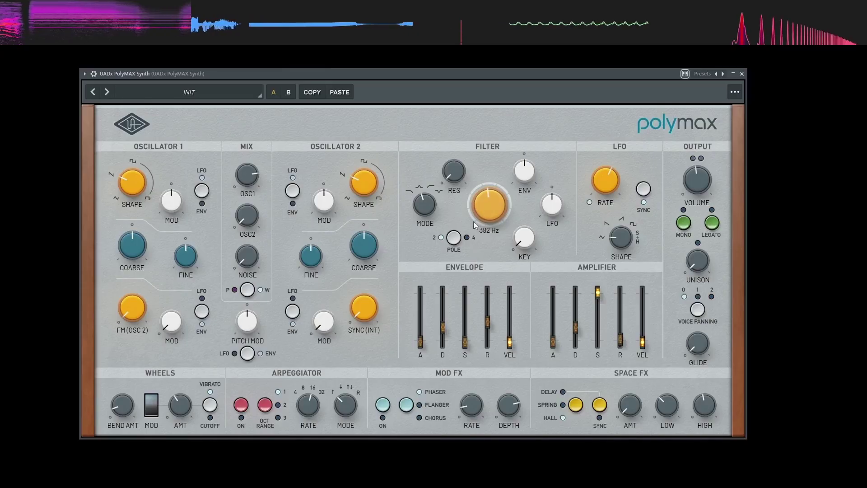
{"action": "left_click", "coordinate": [453, 237]}
{"action": "left_click_drag", "start_coordinate": [473, 214], "coordinate": [458, 241]}
{"action": "left_click", "coordinate": [453, 238]}
- Set the filter to high-pass mode and sweep its cutoff
{"action": "left_click", "coordinate": [436, 191]}
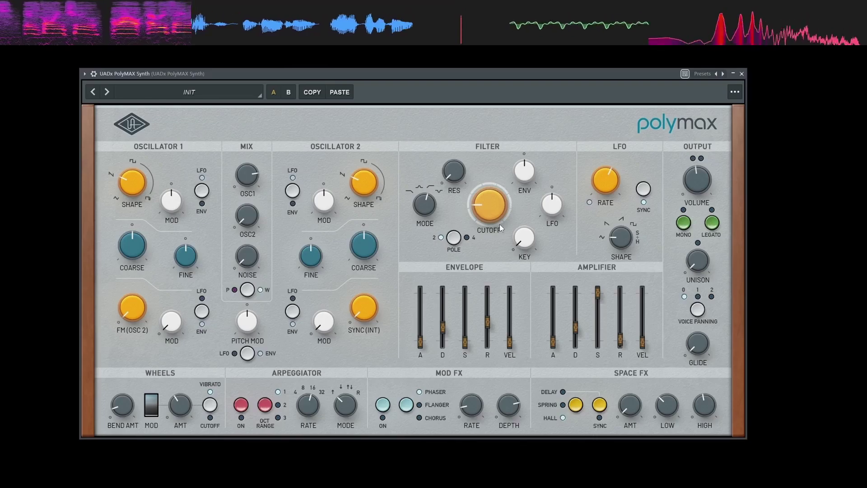
{"action": "mouse_move", "coordinate": [481, 208]}
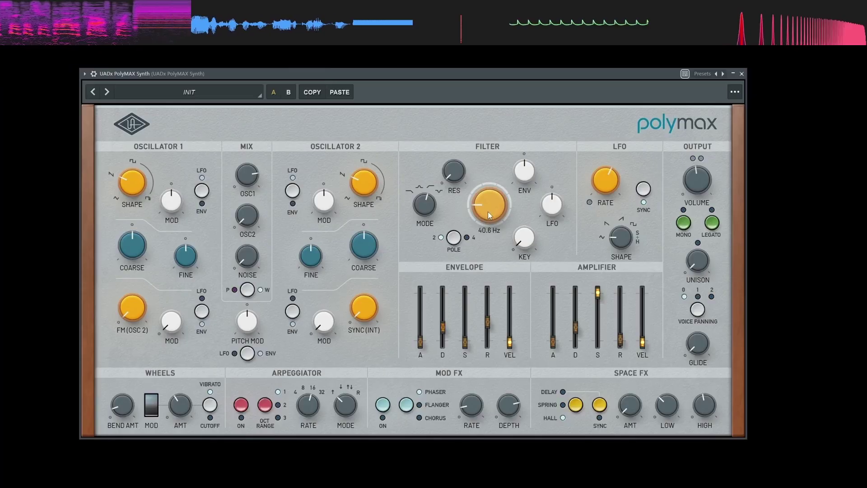
{"action": "mouse_move", "coordinate": [487, 212]}
{"action": "left_mouse_down"}
{"action": "mouse_move", "coordinate": [492, 146]}
{"action": "mouse_move", "coordinate": [476, 212]}
{"action": "left_mouse_up"}
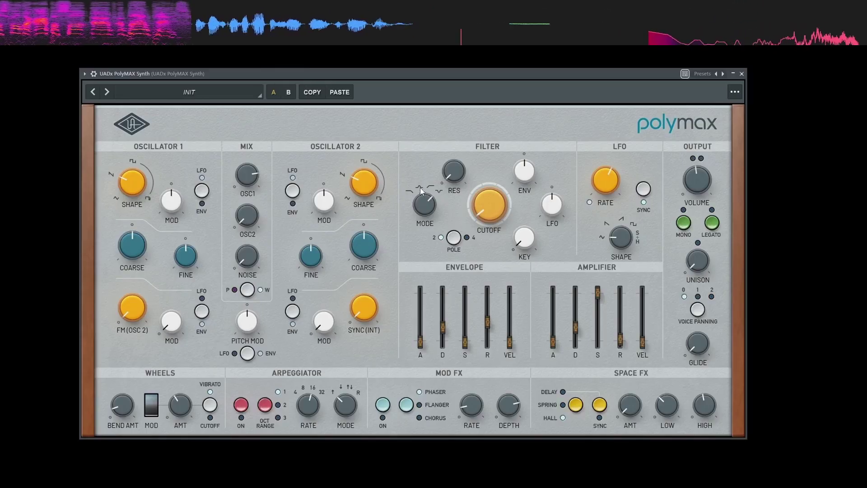
- Sweep the notch filter's cutoff up to 30 kHz and back down, and switch it to 2-pole
{"action": "mouse_move", "coordinate": [483, 204]}
{"action": "left_mouse_down"}
{"action": "mouse_move", "coordinate": [497, 183]}
{"action": "mouse_move", "coordinate": [483, 194]}
{"action": "left_mouse_up"}
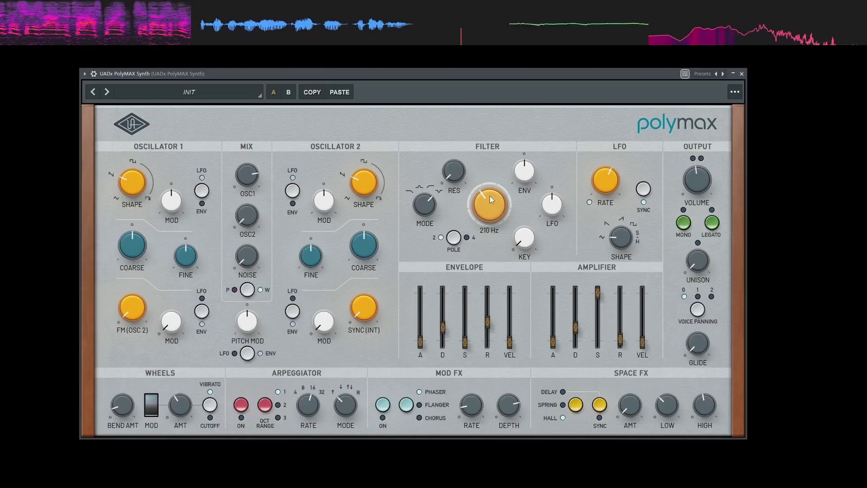
{"action": "left_click_drag", "start_coordinate": [490, 196], "coordinate": [491, 139]}
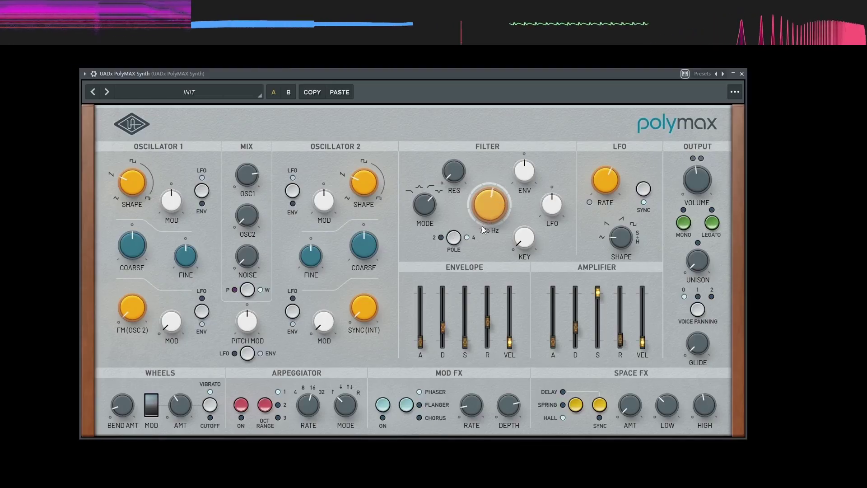
{"action": "left_click_drag", "start_coordinate": [482, 229], "coordinate": [480, 183]}
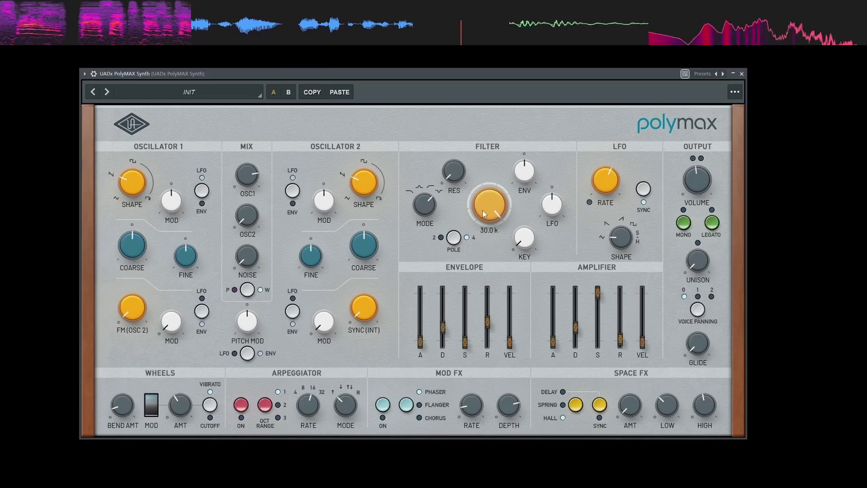
{"action": "left_click_drag", "start_coordinate": [489, 207], "coordinate": [456, 249]}
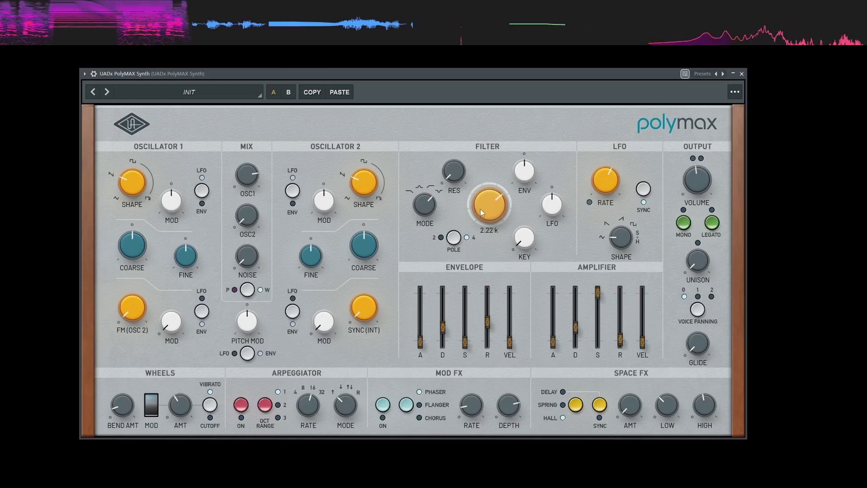
{"action": "left_click", "coordinate": [458, 241]}
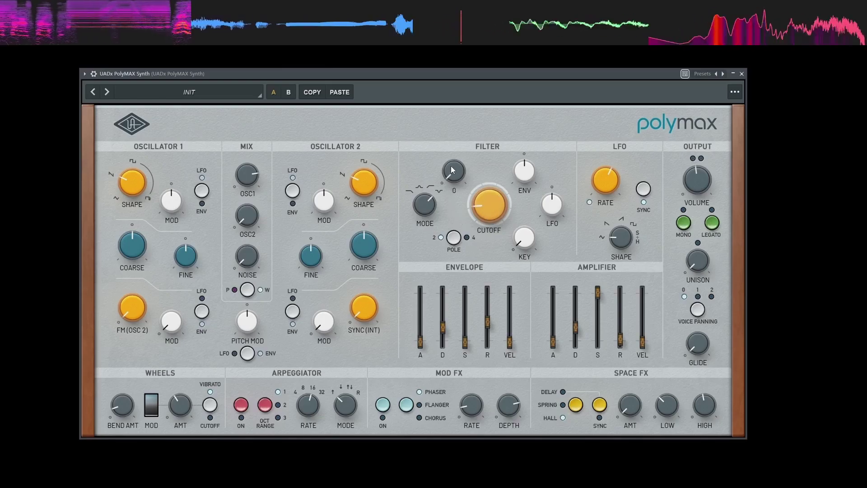
- Return the filter to low-pass mode and raise the cutoff to about 2.61 kHz
{"action": "left_click_drag", "start_coordinate": [423, 201], "coordinate": [410, 275]}
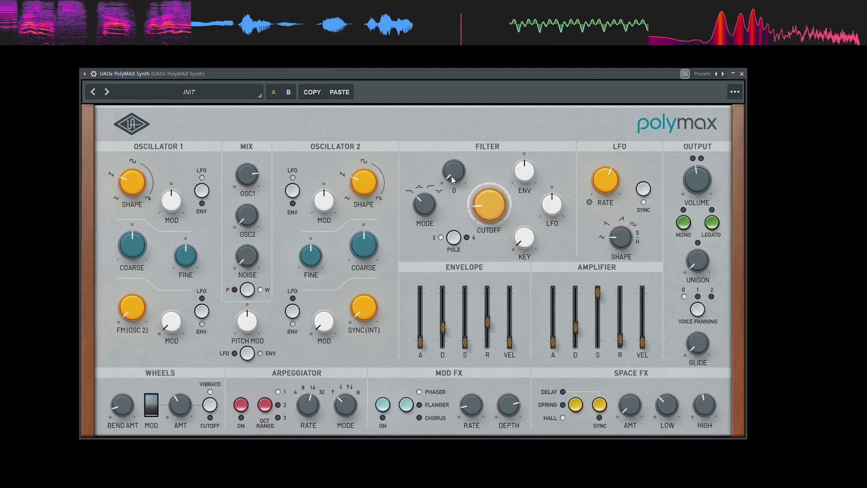
{"action": "mouse_move", "coordinate": [488, 203]}
{"action": "left_mouse_down"}
{"action": "mouse_move", "coordinate": [494, 165]}
{"action": "mouse_move", "coordinate": [503, 206]}
{"action": "left_mouse_up"}
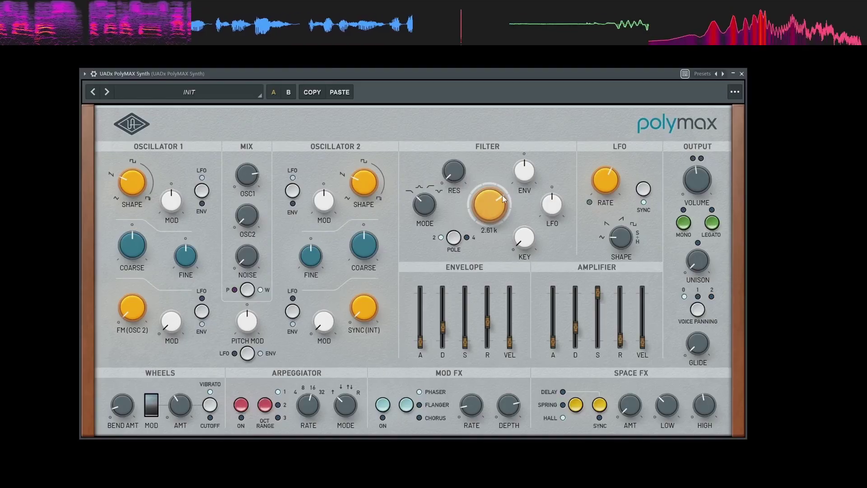
- Raise the filter resonance to about 69 and sweep the cutoff, comparing the 4-pole and 2-pole slopes
{"action": "left_click_drag", "start_coordinate": [455, 176], "coordinate": [454, 113]}
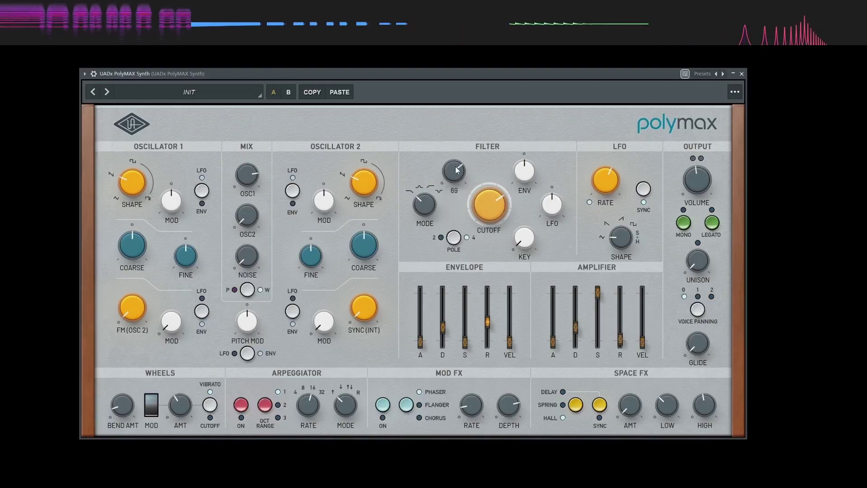
{"action": "left_click_drag", "start_coordinate": [466, 202], "coordinate": [480, 165]}
{"action": "left_click", "coordinate": [454, 237]}
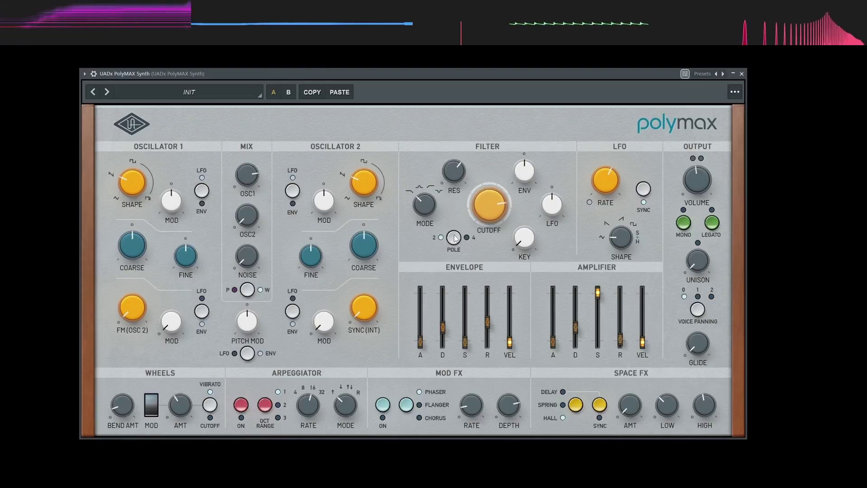
- Set the low-pass filter to 4-pole and raise its resonance to maximum
{"action": "left_click", "coordinate": [427, 232]}
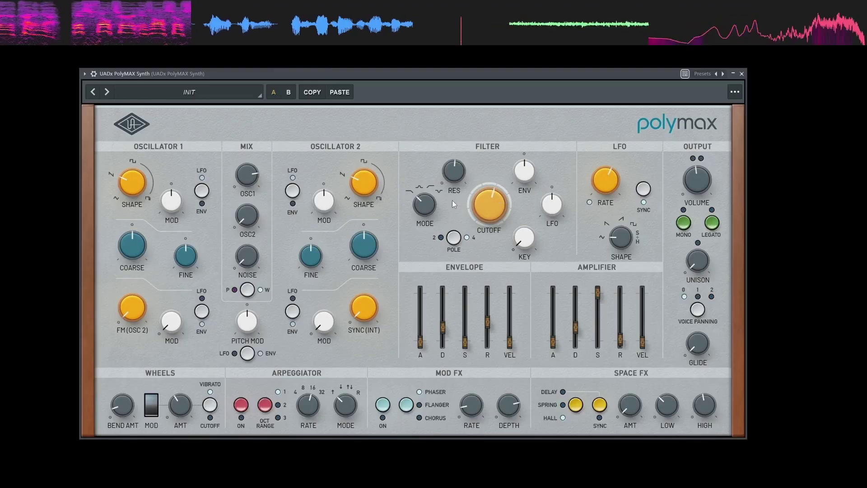
{"action": "left_click_drag", "start_coordinate": [451, 199], "coordinate": [469, 126]}
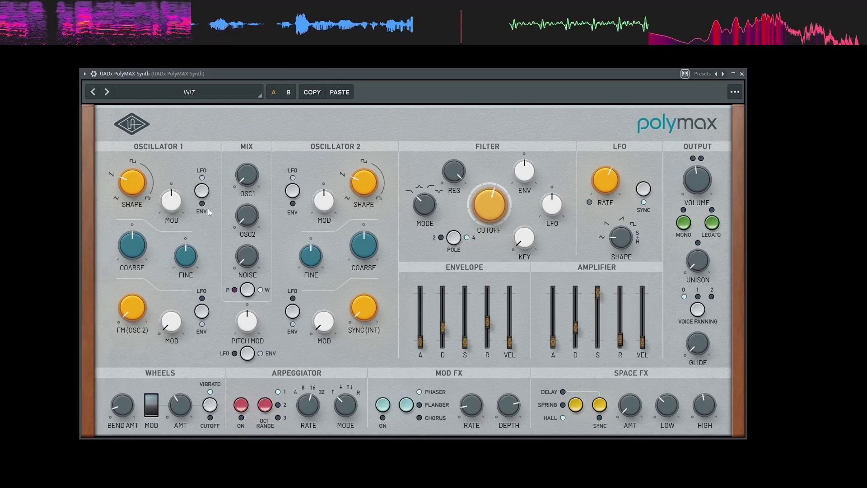
- Lower the filter cutoff to 696 Hz and raise the key tracking to maximum
{"action": "mouse_move", "coordinate": [499, 207]}
{"action": "left_click_drag", "start_coordinate": [499, 206], "coordinate": [498, 210]}
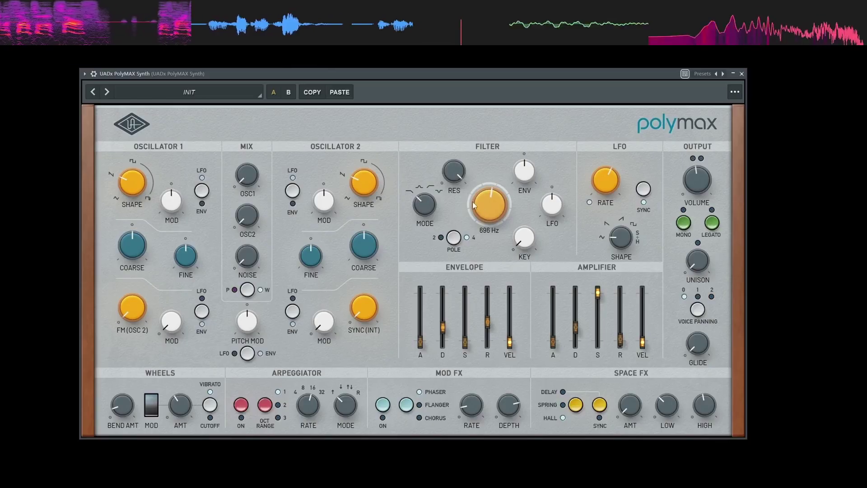
{"action": "mouse_move", "coordinate": [459, 180]}
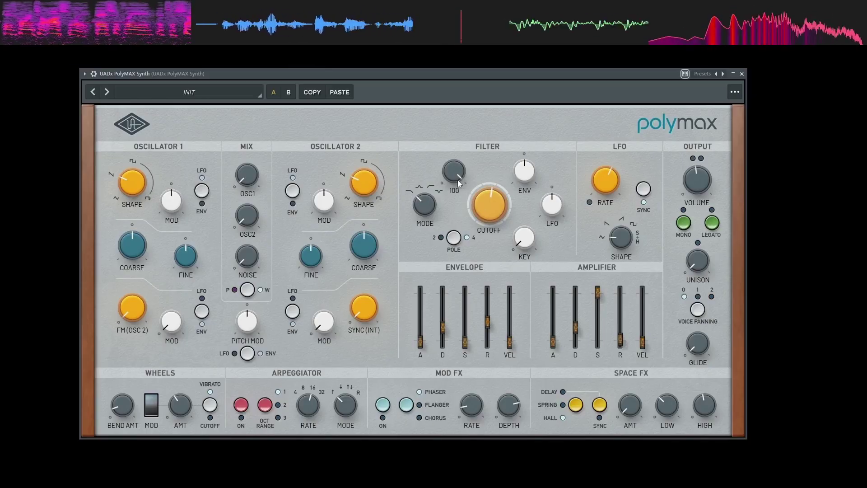
{"action": "mouse_move", "coordinate": [530, 241]}
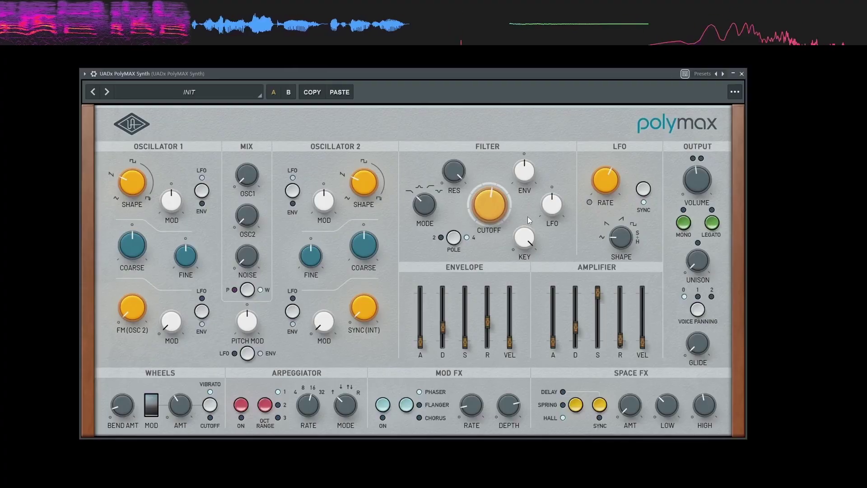
{"action": "mouse_move", "coordinate": [538, 191]}
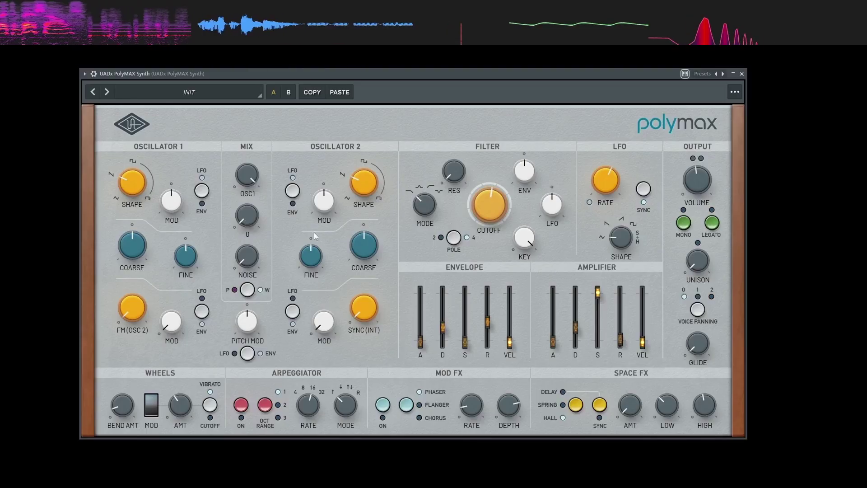
- Raise the filter cutoff and compare key tracking at 0% and 100%, returning it to 0%
{"action": "left_click_drag", "start_coordinate": [495, 212], "coordinate": [497, 179]}
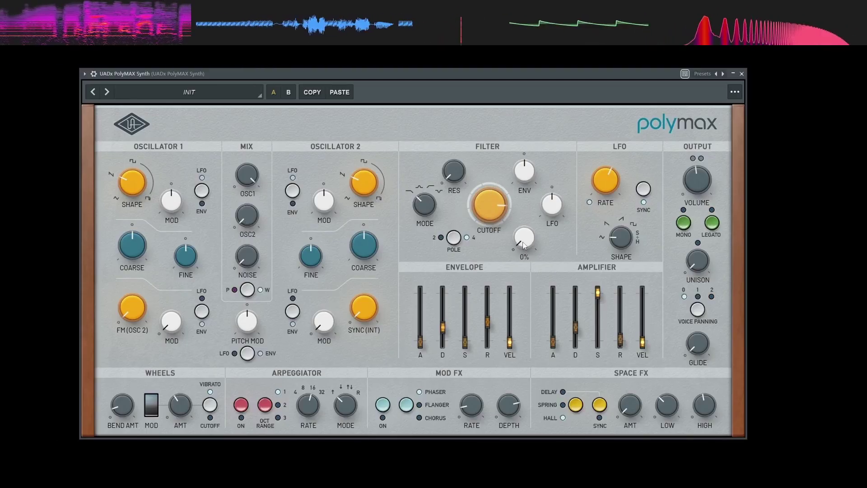
{"action": "left_click_drag", "start_coordinate": [524, 245], "coordinate": [522, 143]}
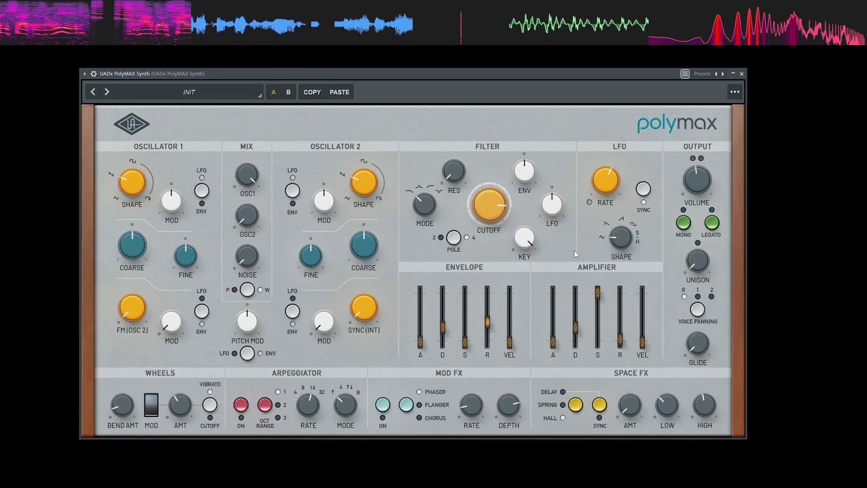
{"action": "mouse_move", "coordinate": [519, 243]}
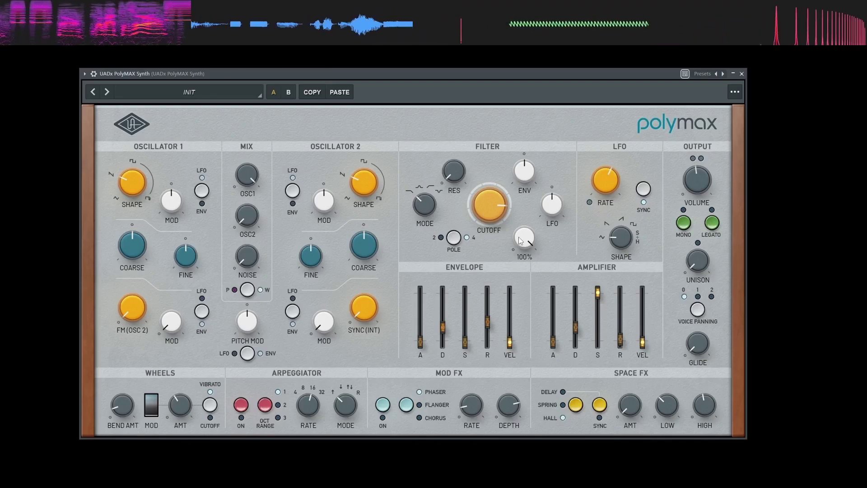
{"action": "left_click_drag", "start_coordinate": [495, 317], "coordinate": [486, 365]}
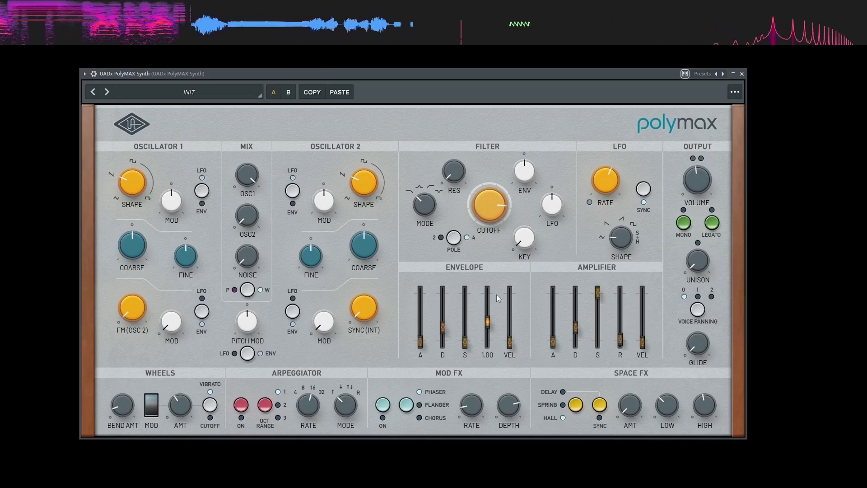
{"action": "left_click_drag", "start_coordinate": [522, 242], "coordinate": [478, 423]}
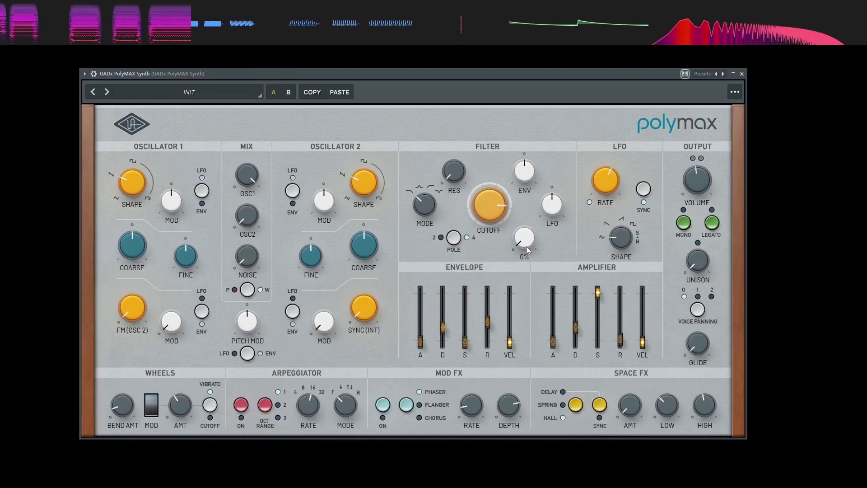
{"action": "left_click_drag", "start_coordinate": [527, 245], "coordinate": [537, 145]}
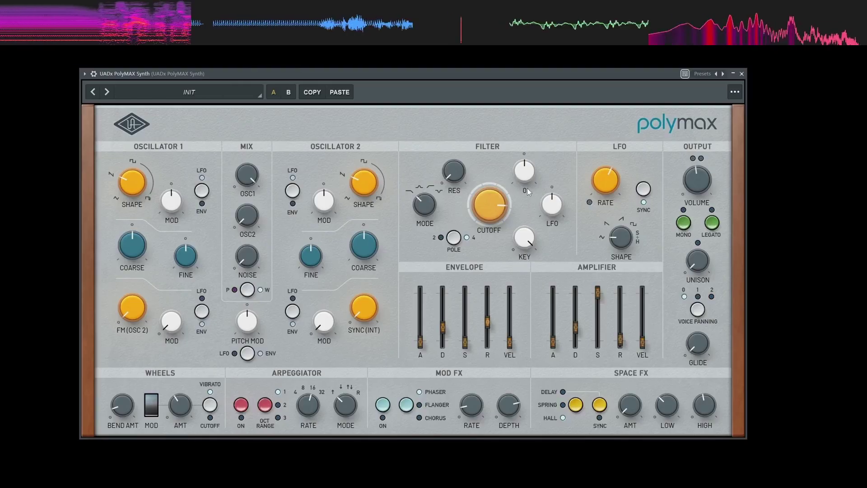
{"action": "left_click_drag", "start_coordinate": [521, 235], "coordinate": [515, 425]}
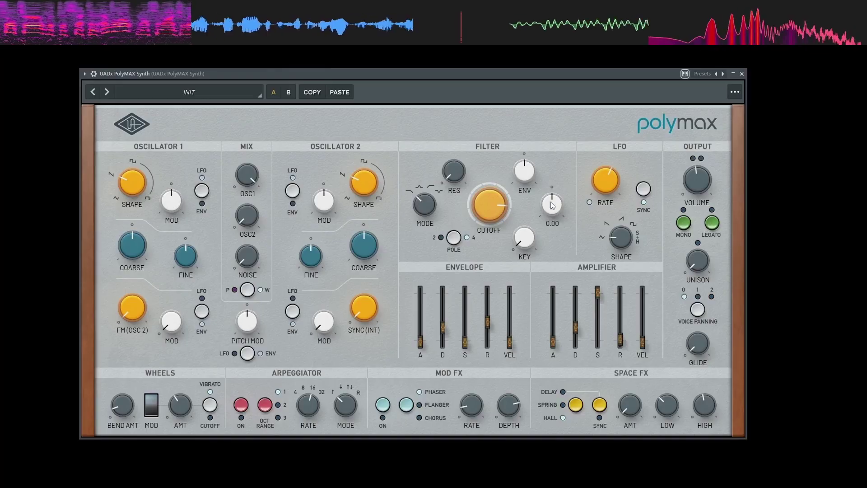
- Lengthen the amplifier's attack, decay and release, and reshape the filter envelope with a higher sustain and slightly shorter release
{"action": "left_click_drag", "start_coordinate": [553, 341], "coordinate": [575, 279]}
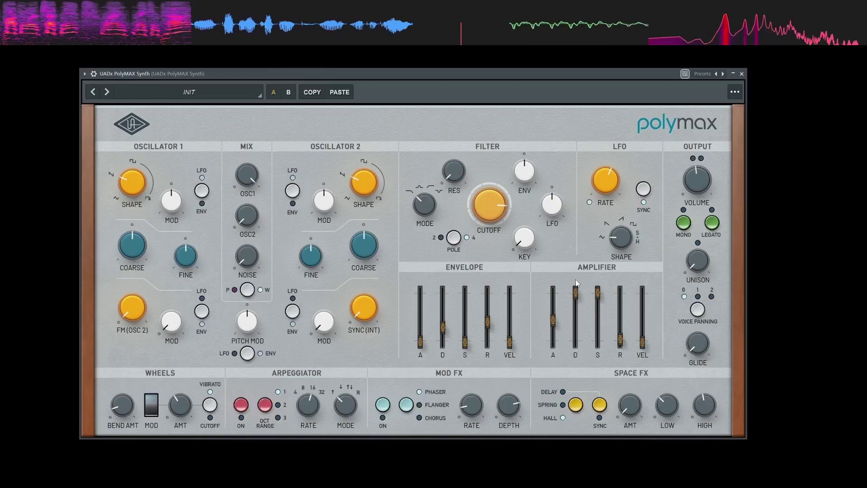
{"action": "left_click_drag", "start_coordinate": [619, 340], "coordinate": [621, 316]}
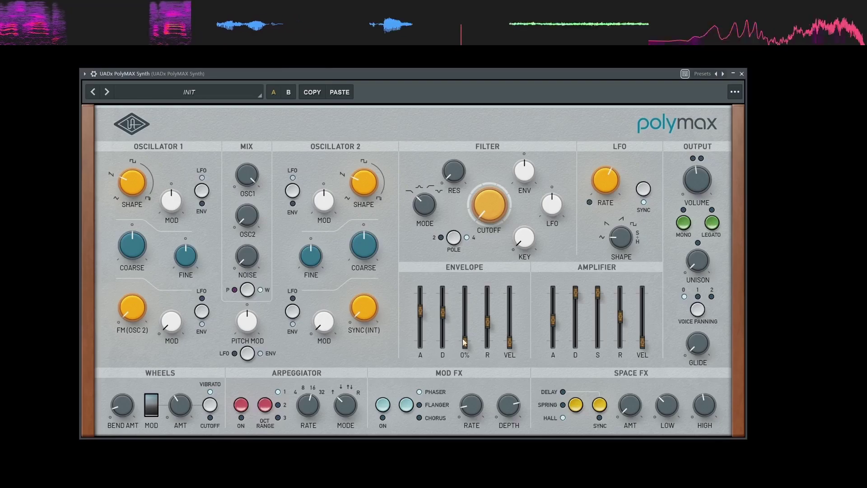
{"action": "left_click_drag", "start_coordinate": [464, 342], "coordinate": [462, 279]}
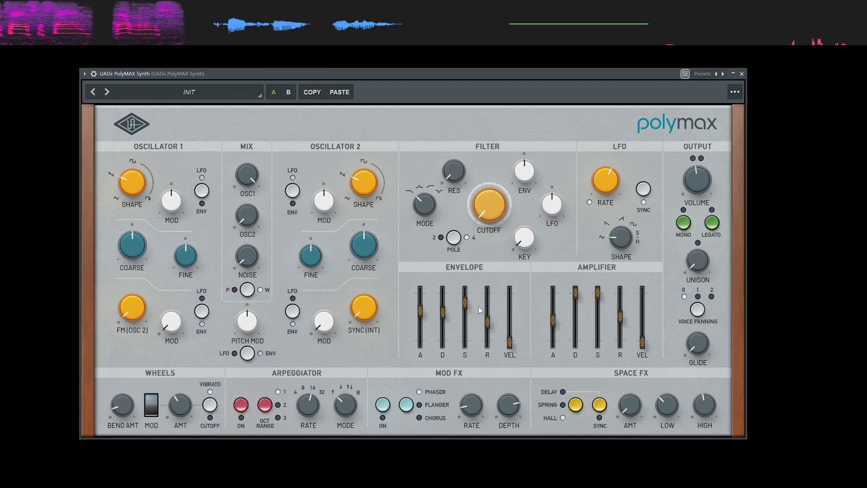
{"action": "left_click_drag", "start_coordinate": [491, 318], "coordinate": [492, 323]}
- Raise the filter's envelope amount to 100 and reset it to zero
{"action": "left_click_drag", "start_coordinate": [524, 172], "coordinate": [542, 51]}
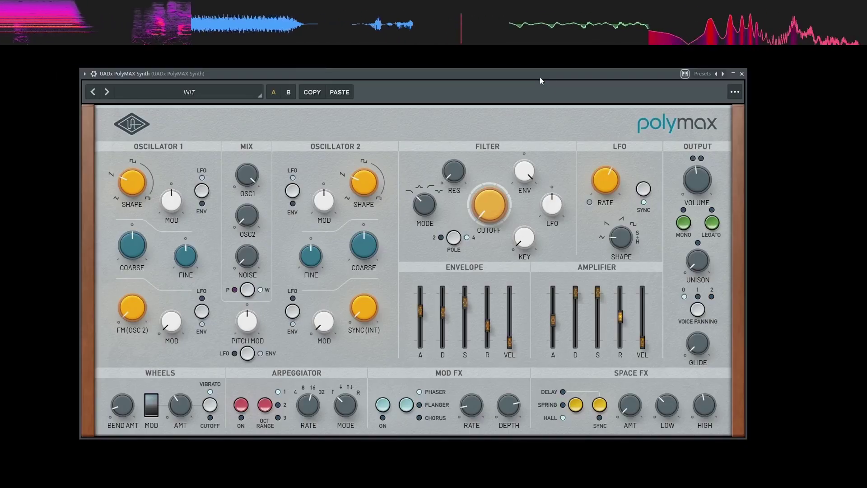
{"action": "mouse_move", "coordinate": [524, 171]}
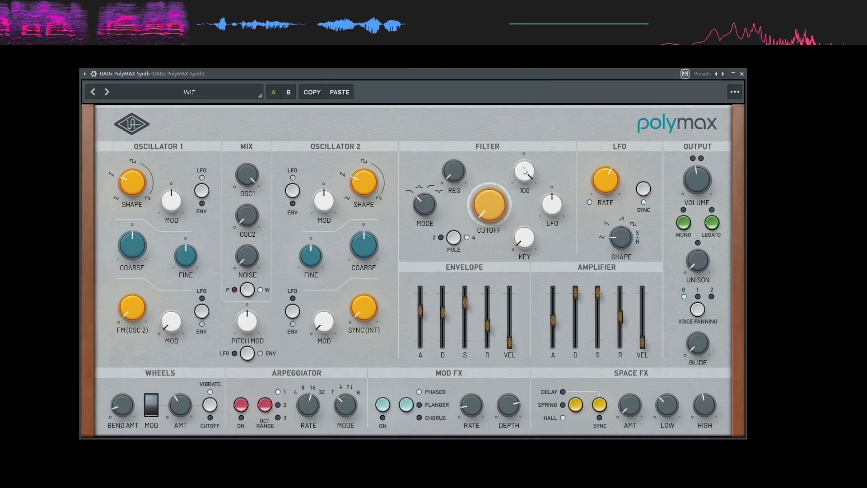
{"action": "double_click", "coordinate": [525, 171]}
- Modulate the filter with the LFO at full amount, slowing the LFO rate and switching the filter to 2-pole
{"action": "left_click_drag", "start_coordinate": [551, 204], "coordinate": [552, 222]}
{"action": "mouse_move", "coordinate": [613, 178]}
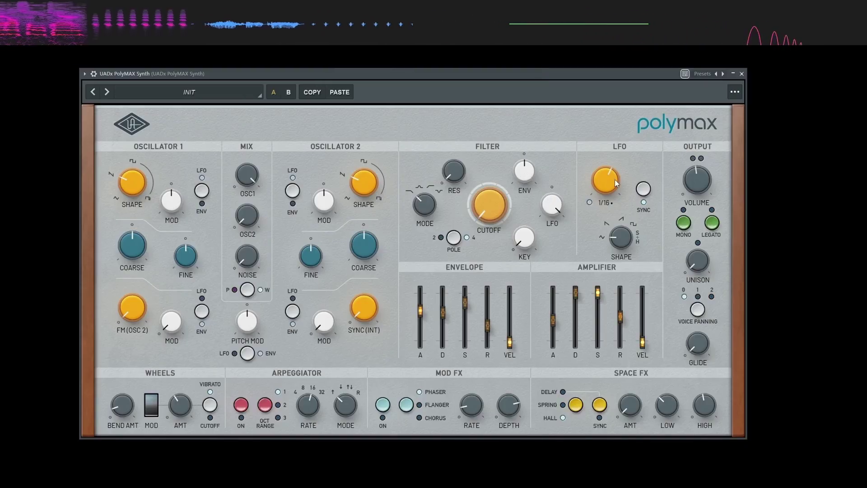
{"action": "left_click_drag", "start_coordinate": [614, 179], "coordinate": [602, 186]}
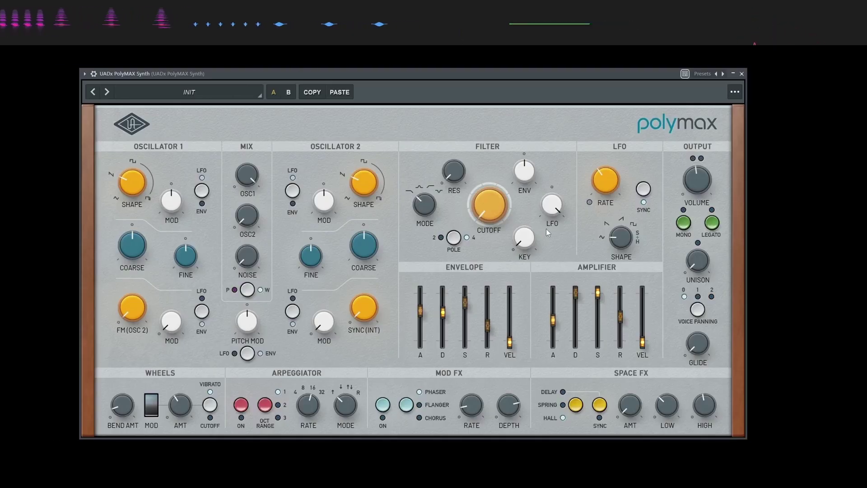
{"action": "left_click", "coordinate": [454, 237]}
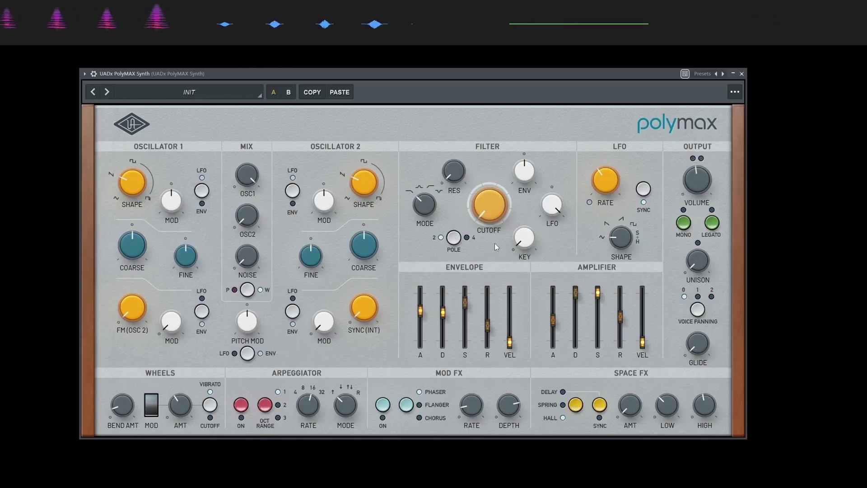
{"action": "mouse_move", "coordinate": [518, 221]}
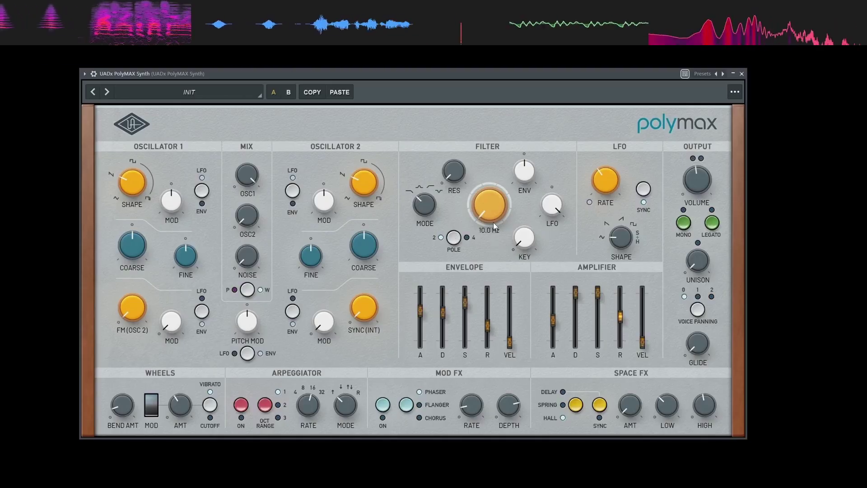
- Set the pitch modulation source to LFO and raise its amount slightly above zero
{"action": "mouse_move", "coordinate": [485, 299]}
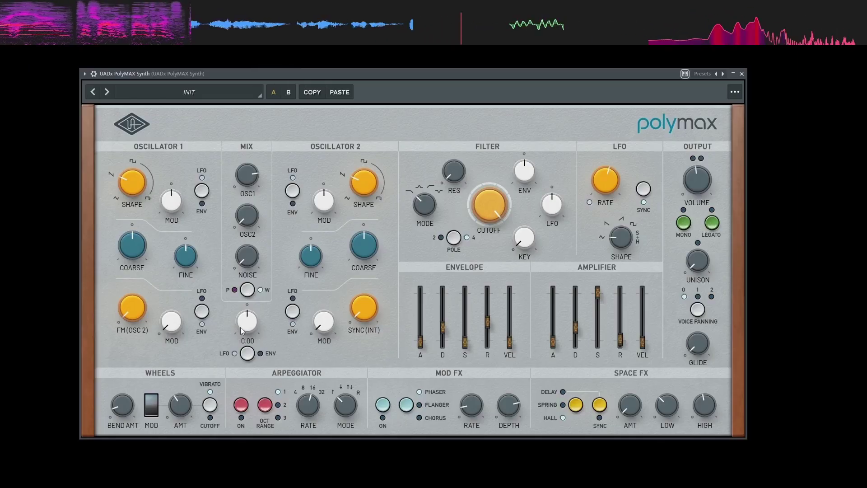
{"action": "left_click", "coordinate": [247, 354]}
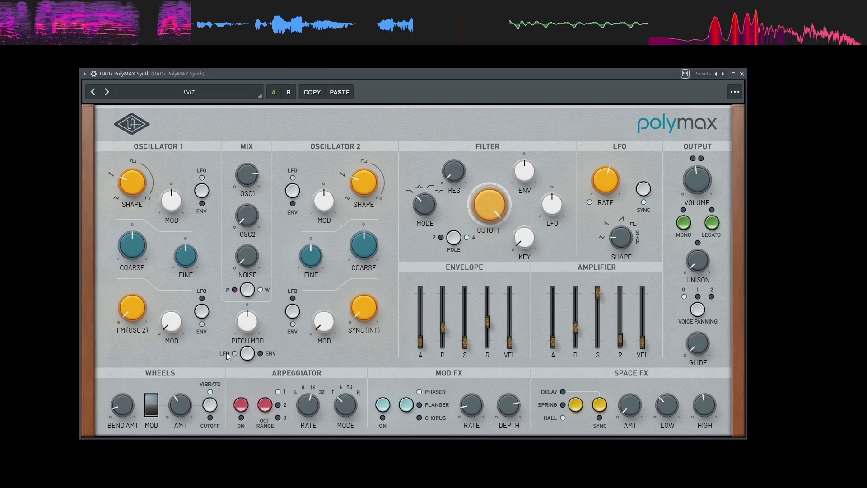
{"action": "mouse_move", "coordinate": [249, 329]}
{"action": "left_click_drag", "start_coordinate": [248, 328], "coordinate": [254, 296]}
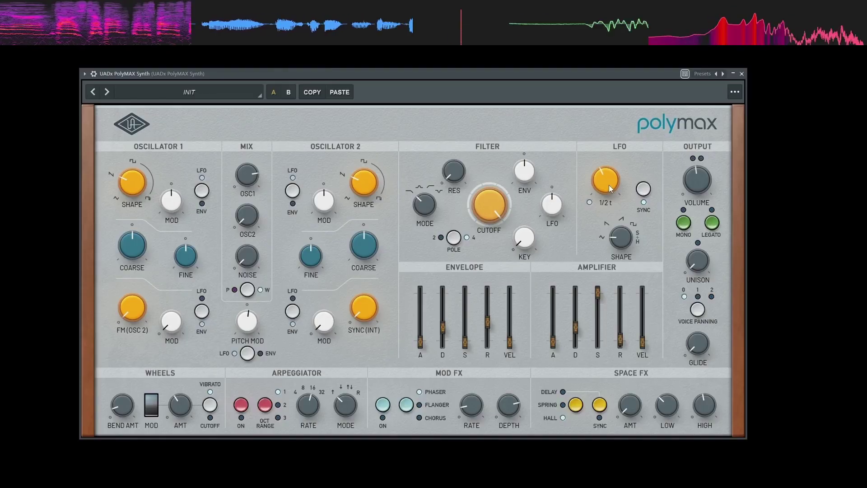
- Set the synced LFO rate to dotted 1/16, turn off tempo sync and adjust the rate freely in Hz
{"action": "left_click_drag", "start_coordinate": [609, 186], "coordinate": [610, 170]}
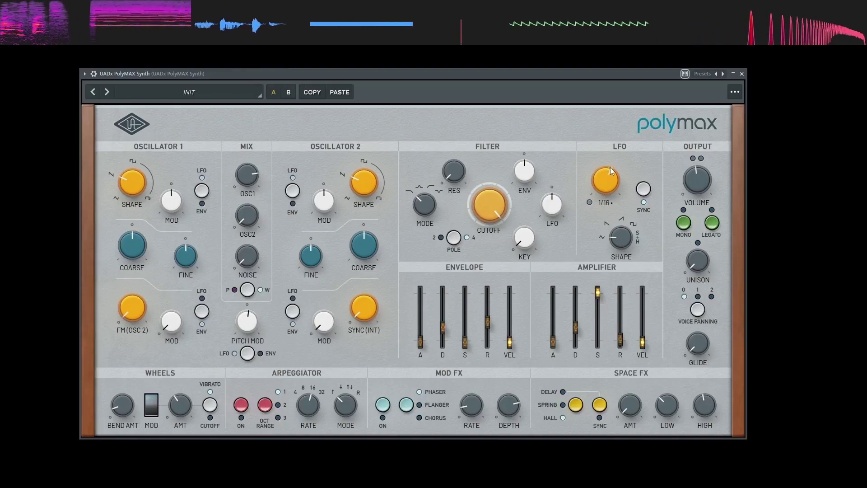
{"action": "left_click", "coordinate": [645, 190]}
{"action": "mouse_move", "coordinate": [605, 180]}
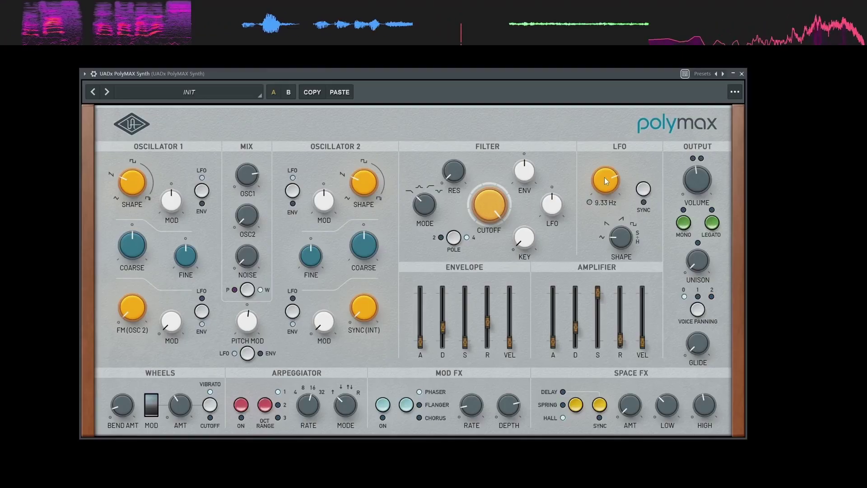
{"action": "left_click_drag", "start_coordinate": [604, 177], "coordinate": [582, 181]}
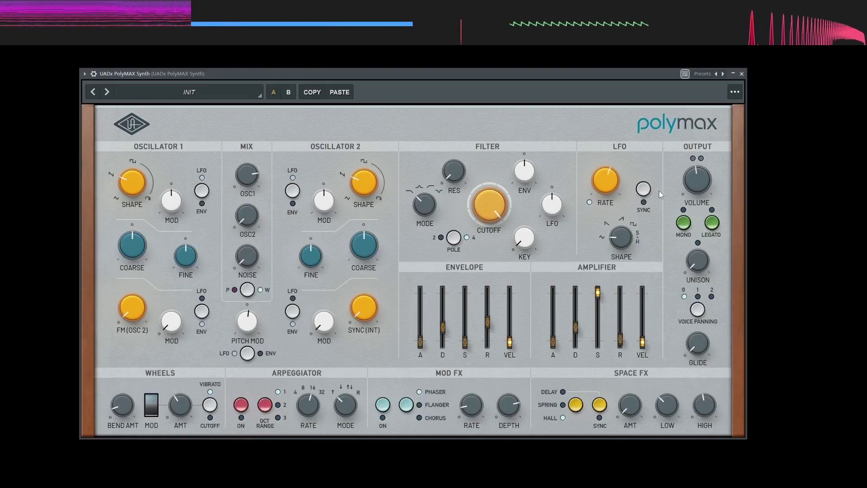
- Step the LFO shape from triangle through the other waveforms
{"action": "mouse_move", "coordinate": [620, 241]}
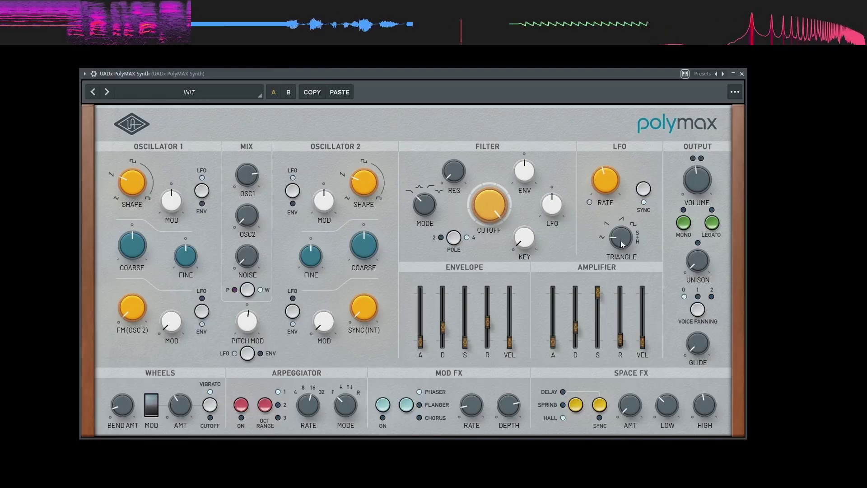
{"action": "left_click_drag", "start_coordinate": [620, 240], "coordinate": [648, 180]}
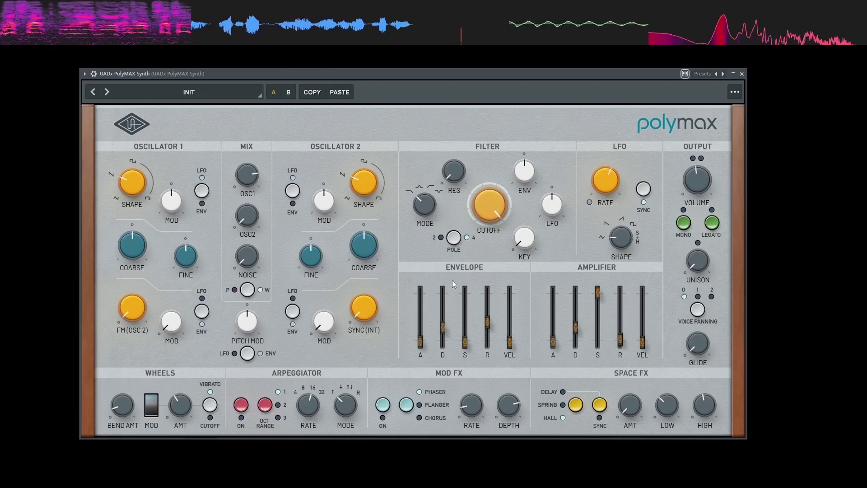
- Raise the amplifier's velocity sensitivity to 100% and bring it back down to minimum
{"action": "mouse_move", "coordinate": [572, 311]}
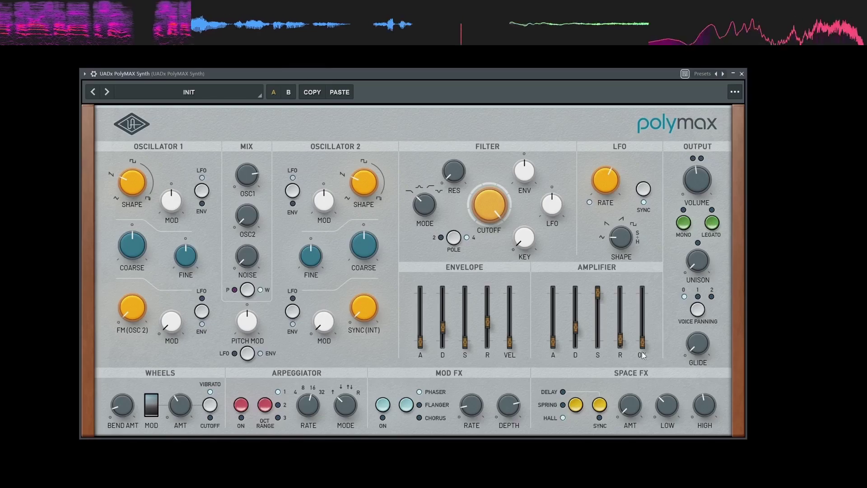
{"action": "left_click_drag", "start_coordinate": [643, 347], "coordinate": [643, 252]}
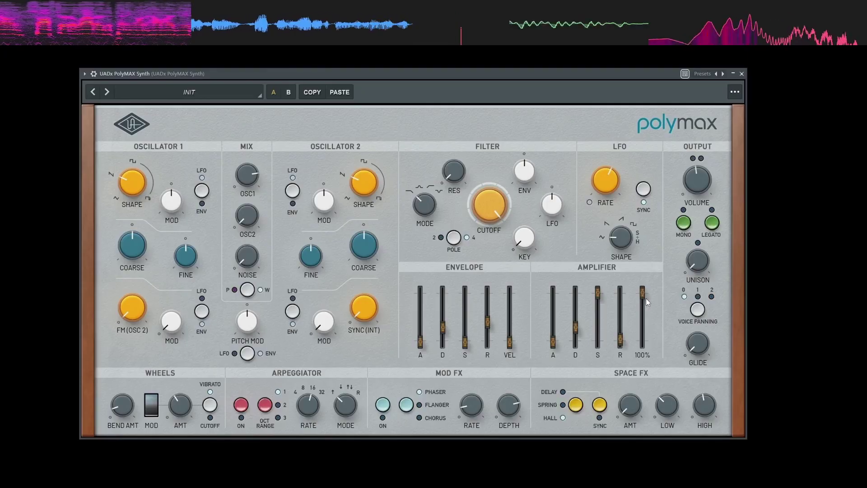
{"action": "left_click_drag", "start_coordinate": [646, 299], "coordinate": [645, 354]}
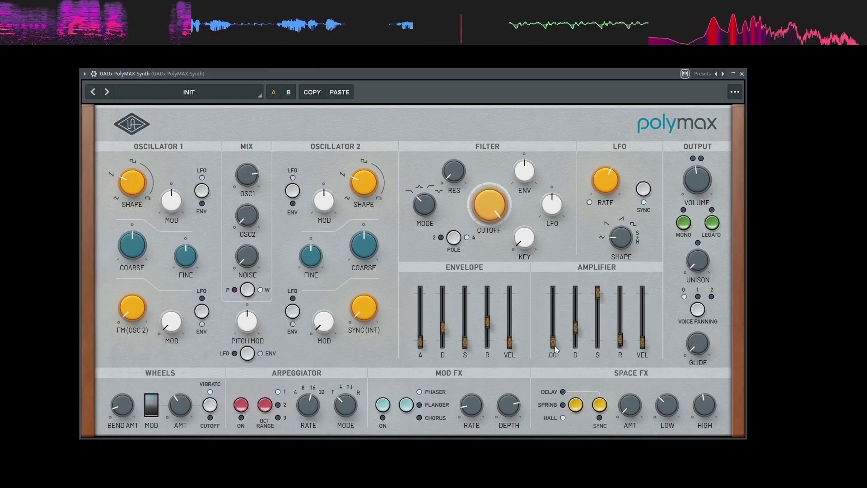
- Raise the amplifier attack twice, the second time to 4.65, returning it to minimum after each
{"action": "left_click_drag", "start_coordinate": [554, 345], "coordinate": [554, 288]}
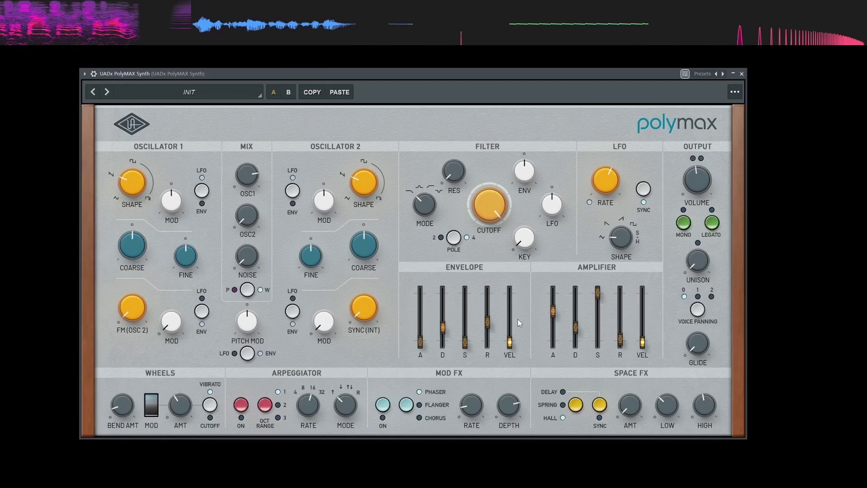
{"action": "left_click_drag", "start_coordinate": [553, 311], "coordinate": [551, 363]}
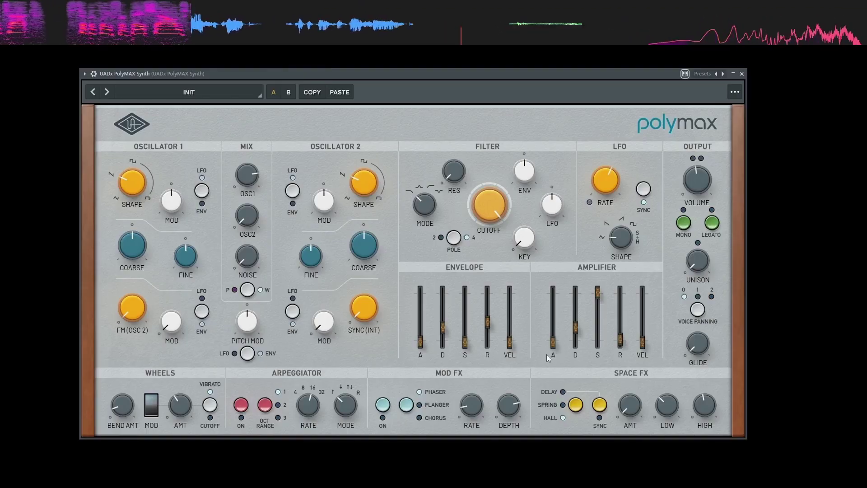
{"action": "left_click_drag", "start_coordinate": [552, 341], "coordinate": [560, 275]}
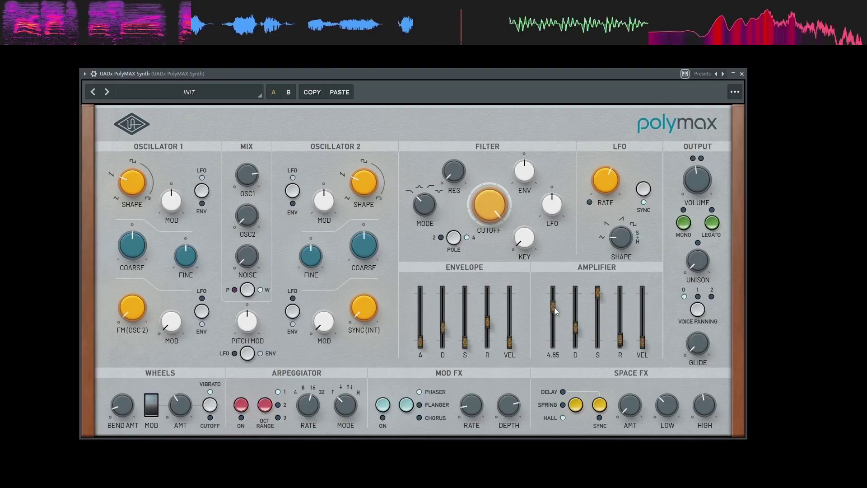
{"action": "left_click_drag", "start_coordinate": [554, 307], "coordinate": [587, 346]}
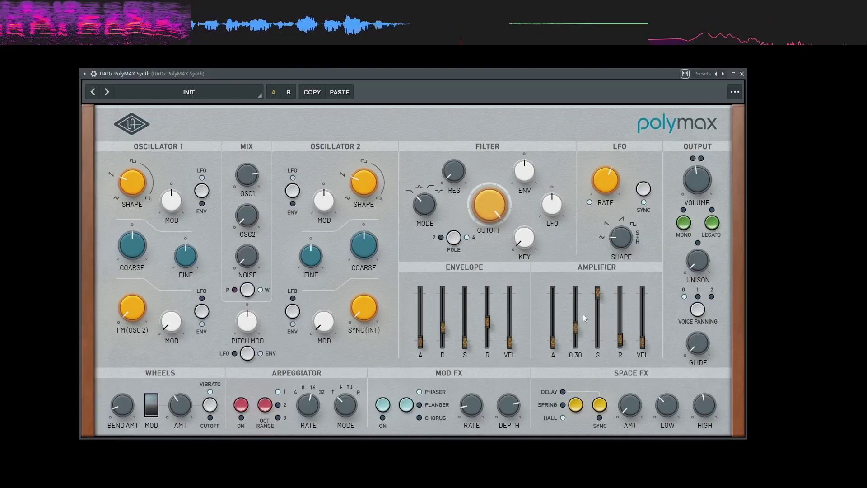
- Lower the amplifier sustain to minimum, then vary its decay from 27.5 down to 1.13
{"action": "left_click_drag", "start_coordinate": [597, 294], "coordinate": [560, 414]}
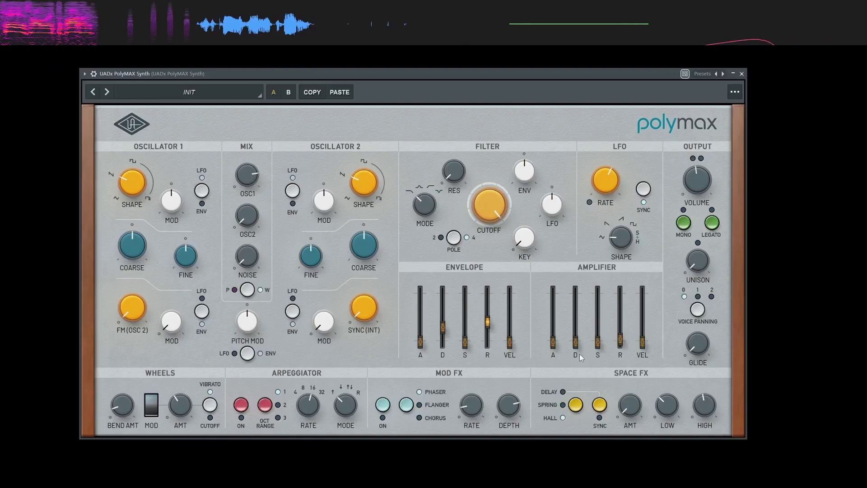
{"action": "left_click_drag", "start_coordinate": [579, 345], "coordinate": [576, 295]}
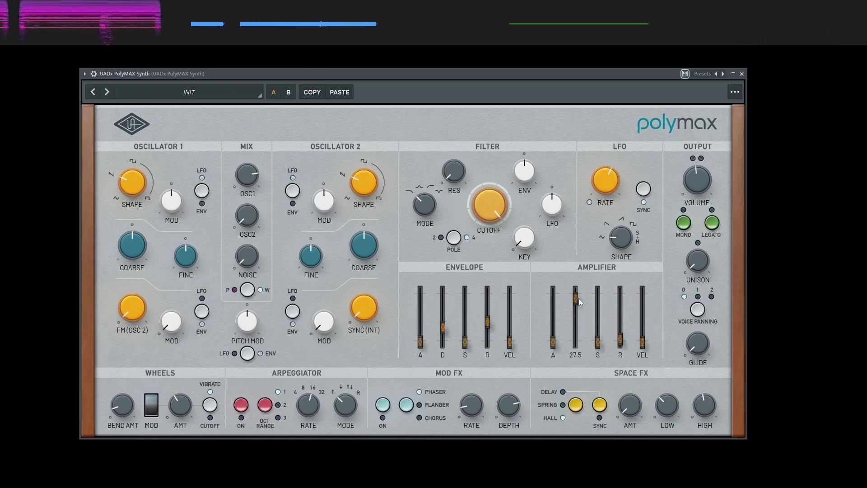
{"action": "left_click_drag", "start_coordinate": [579, 298], "coordinate": [580, 345]}
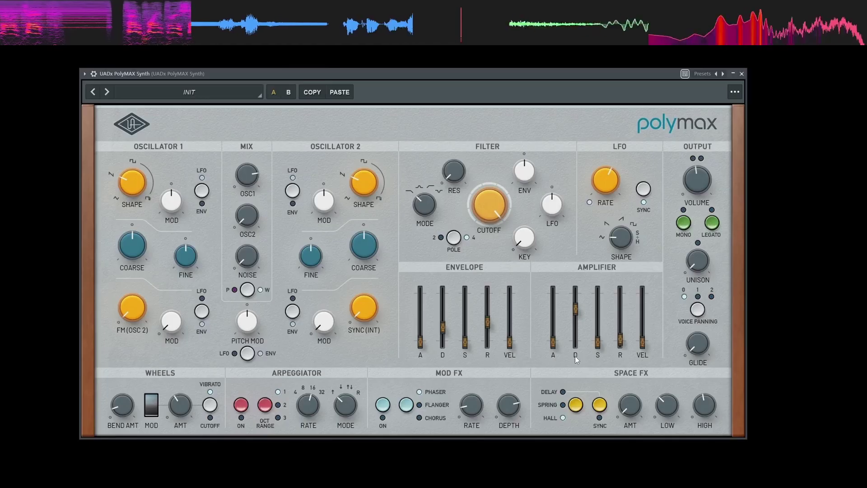
{"action": "mouse_move", "coordinate": [579, 335]}
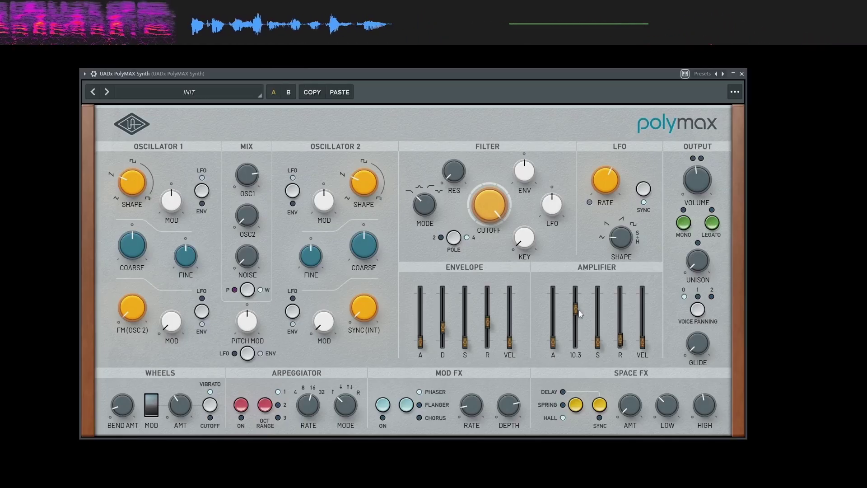
{"action": "left_click_drag", "start_coordinate": [580, 311], "coordinate": [573, 330]}
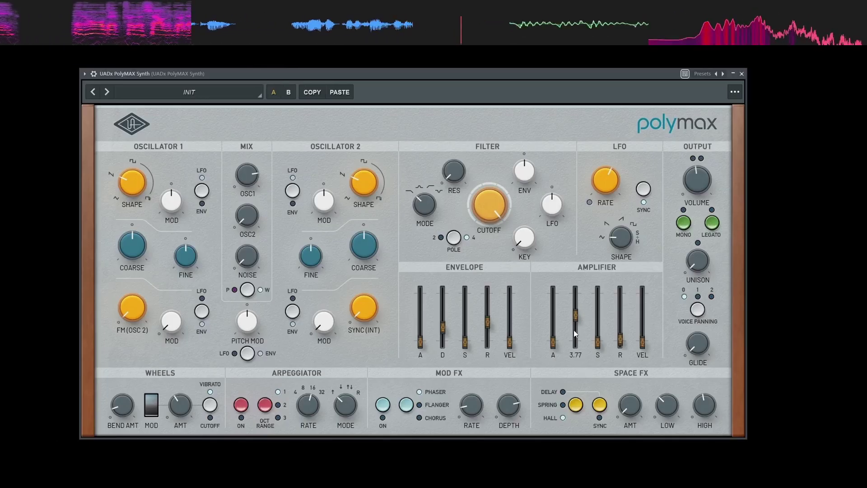
{"action": "mouse_move", "coordinate": [600, 351]}
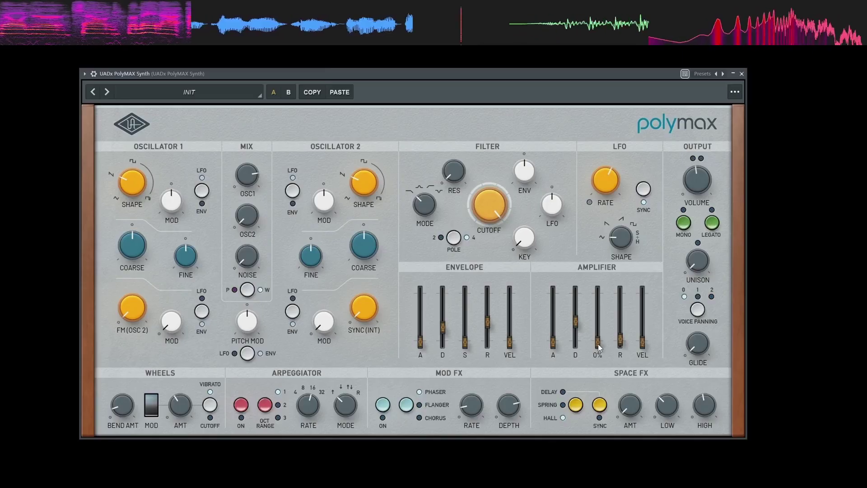
{"action": "mouse_move", "coordinate": [574, 321]}
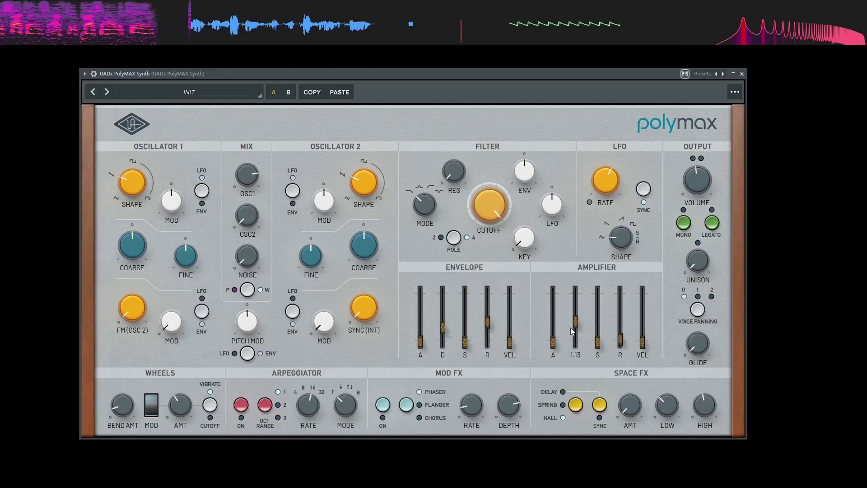
- Raise the amplifier sustain to 100%, bring it down through 21% to minimum, and lengthen the amplifier release
{"action": "left_click_drag", "start_coordinate": [596, 343], "coordinate": [594, 277]}
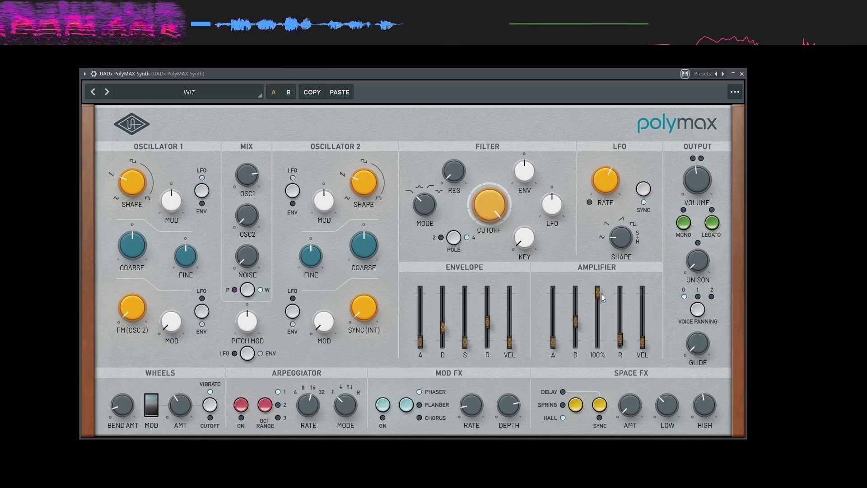
{"action": "left_click_drag", "start_coordinate": [598, 293], "coordinate": [599, 345]}
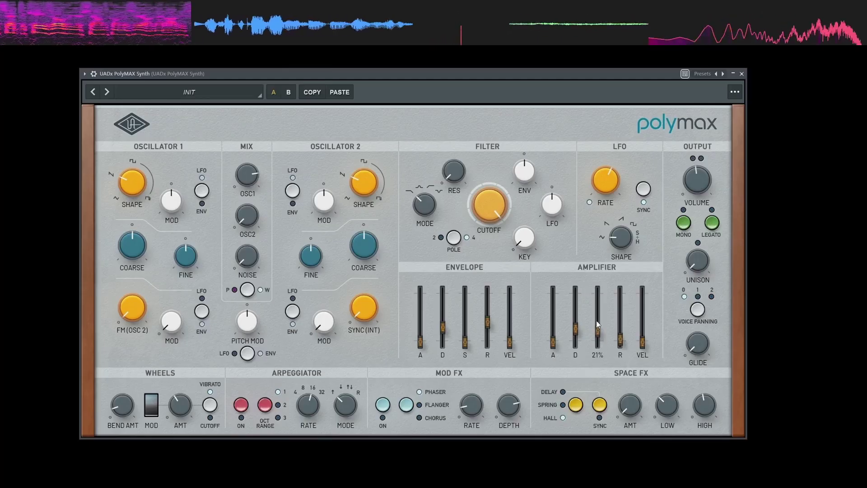
{"action": "mouse_move", "coordinate": [597, 342]}
{"action": "left_mouse_down"}
{"action": "mouse_move", "coordinate": [594, 284]}
{"action": "mouse_move", "coordinate": [594, 345]}
{"action": "left_mouse_up"}
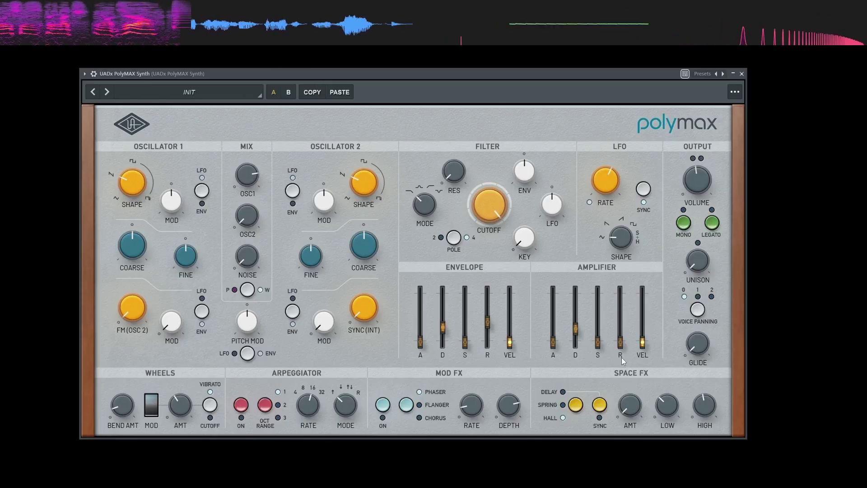
{"action": "left_click_drag", "start_coordinate": [621, 344], "coordinate": [616, 302]}
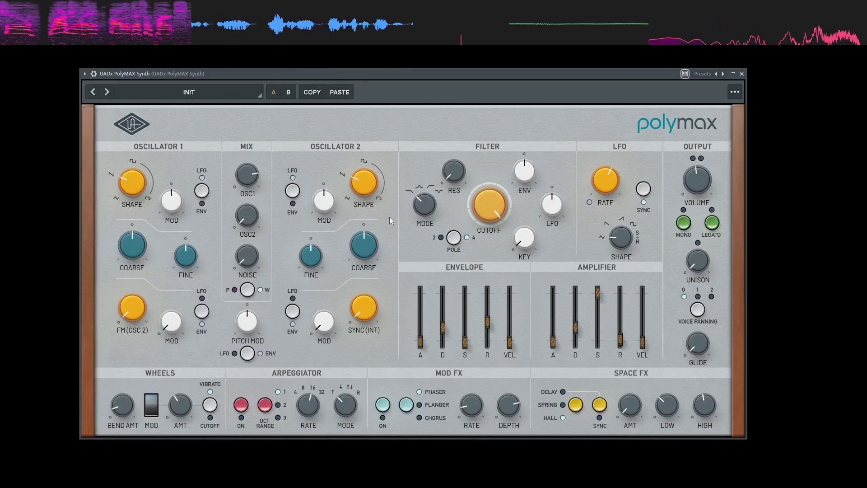
- Switch Oscillator 1's shape modulation source to the envelope and raise its modulation amount
{"action": "left_click", "coordinate": [292, 190]}
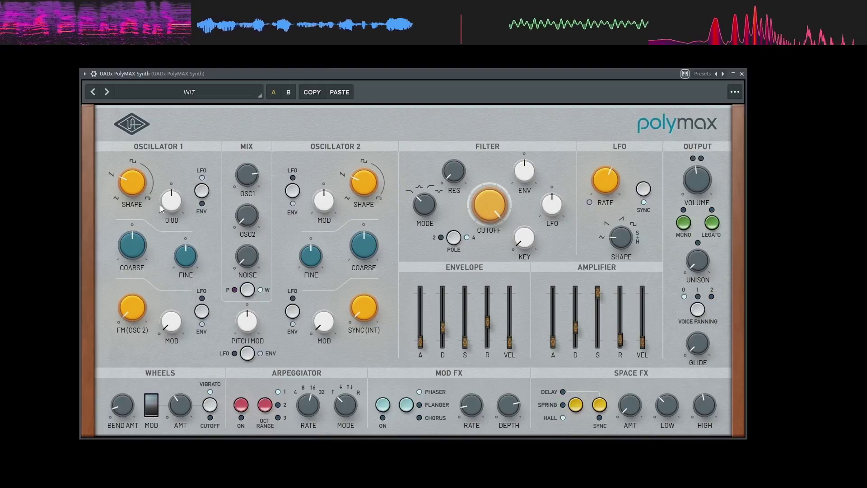
{"action": "left_click_drag", "start_coordinate": [172, 199], "coordinate": [177, 192]}
{"action": "left_click", "coordinate": [201, 190]}
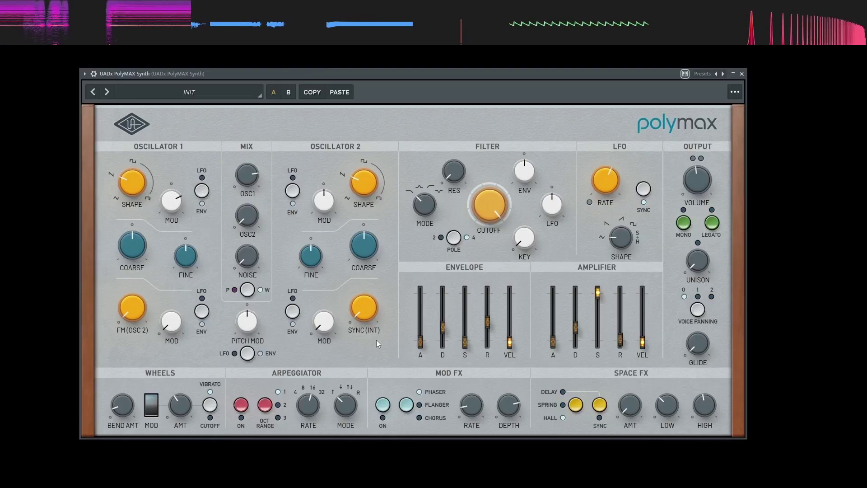
- Lengthen the envelope decay to about 13.2, raise its sustain, and reset Oscillator 1's shape modulation amount to 0.00
{"action": "left_click_drag", "start_coordinate": [443, 327], "coordinate": [444, 287]}
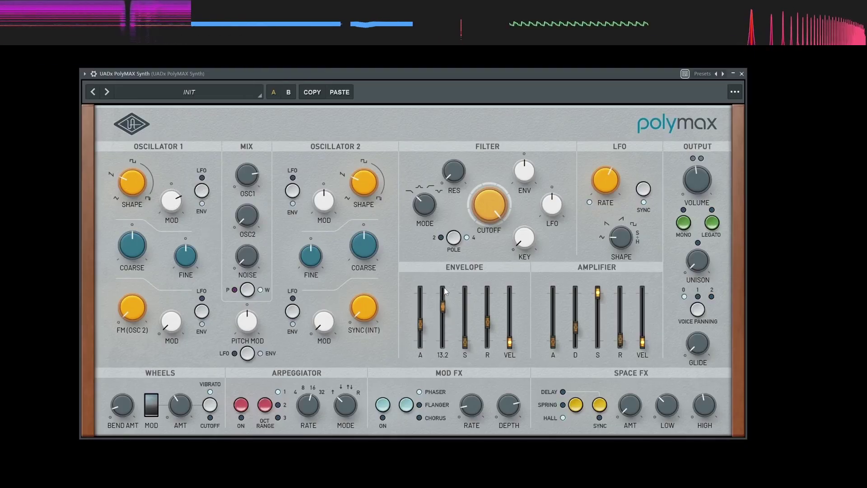
{"action": "left_click_drag", "start_coordinate": [465, 342], "coordinate": [473, 298]}
{"action": "mouse_move", "coordinate": [176, 193]}
{"action": "left_mouse_down"}
{"action": "mouse_move", "coordinate": [175, 180]}
{"action": "mouse_move", "coordinate": [177, 189]}
{"action": "left_mouse_up"}
{"action": "left_click_drag", "start_coordinate": [168, 228], "coordinate": [165, 210]}
{"action": "double_click", "coordinate": [170, 204]}
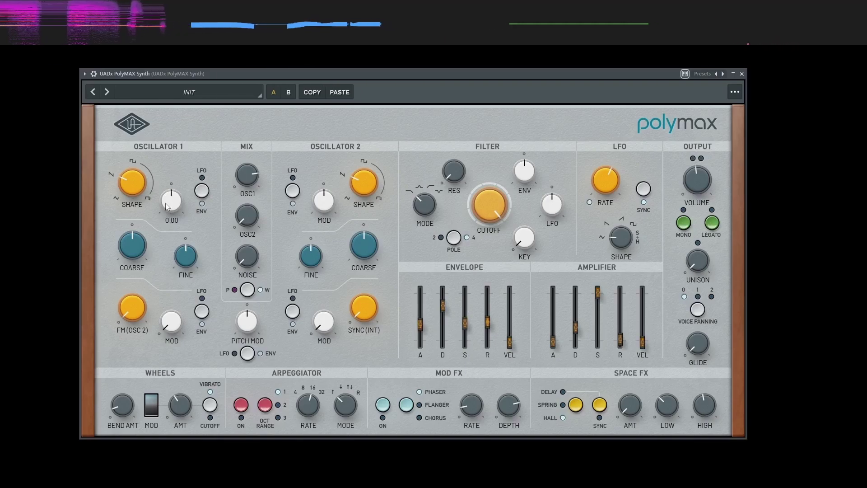
- Raise Oscillator 1's FM modulation past 46.50, shorten the envelope's attack and decay with sustain at minimum, and return the modulation to zero
{"action": "left_click_drag", "start_coordinate": [177, 324], "coordinate": [177, 278]}
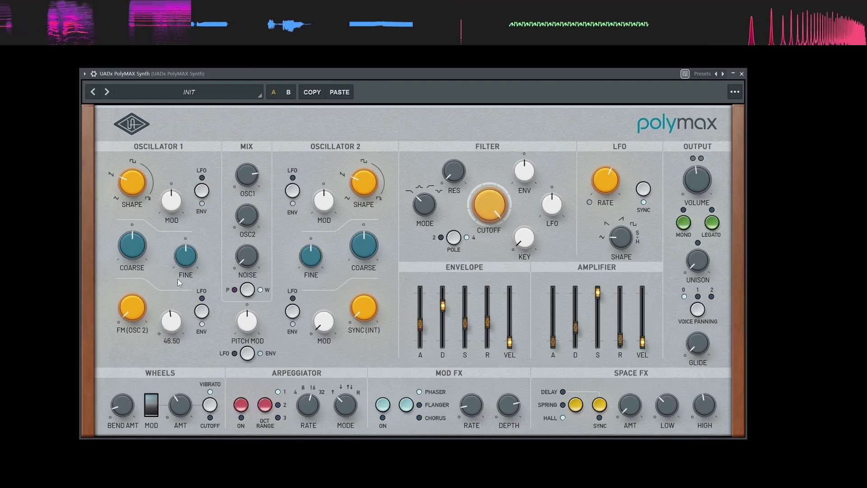
{"action": "left_click_drag", "start_coordinate": [417, 327], "coordinate": [418, 347]}
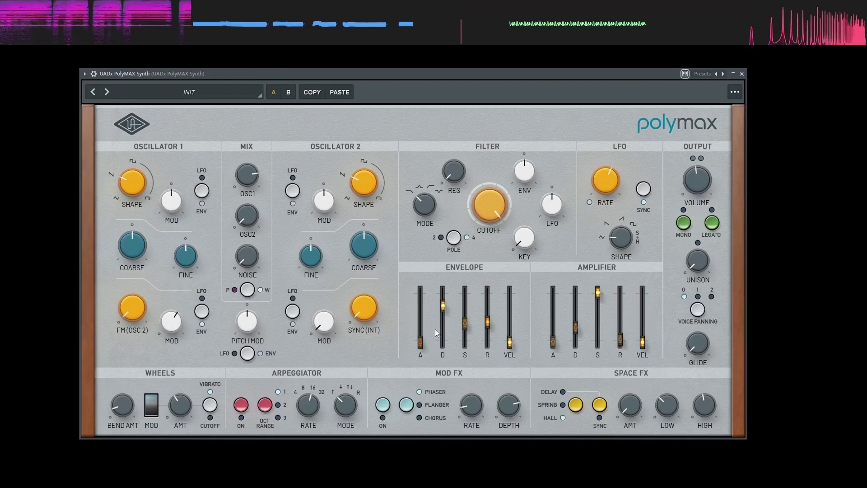
{"action": "left_click_drag", "start_coordinate": [441, 307], "coordinate": [461, 357]}
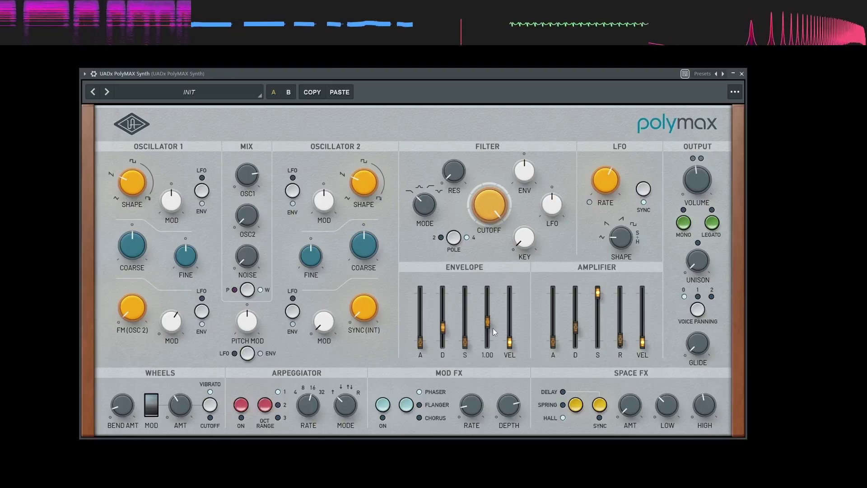
{"action": "left_click_drag", "start_coordinate": [487, 323], "coordinate": [462, 259]}
{"action": "left_click_drag", "start_coordinate": [173, 318], "coordinate": [330, 351]}
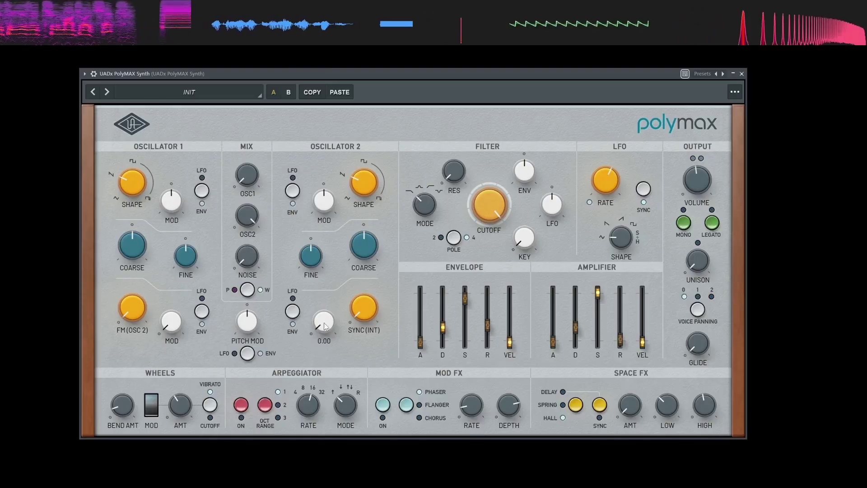
- Raise Oscillator 2's sync modulation, set the envelope attack to about 0.98 with sustain at minimum, and return the modulation to zero
{"action": "left_click_drag", "start_coordinate": [316, 339], "coordinate": [329, 256]}
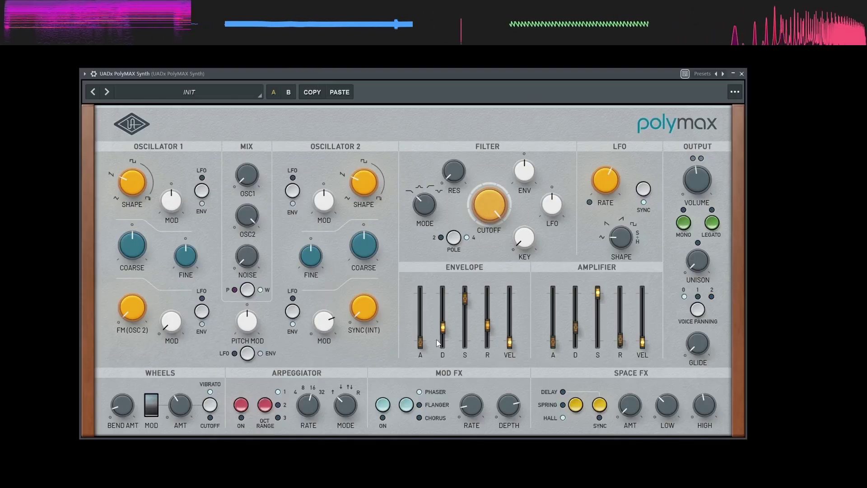
{"action": "left_click_drag", "start_coordinate": [420, 342], "coordinate": [426, 311]}
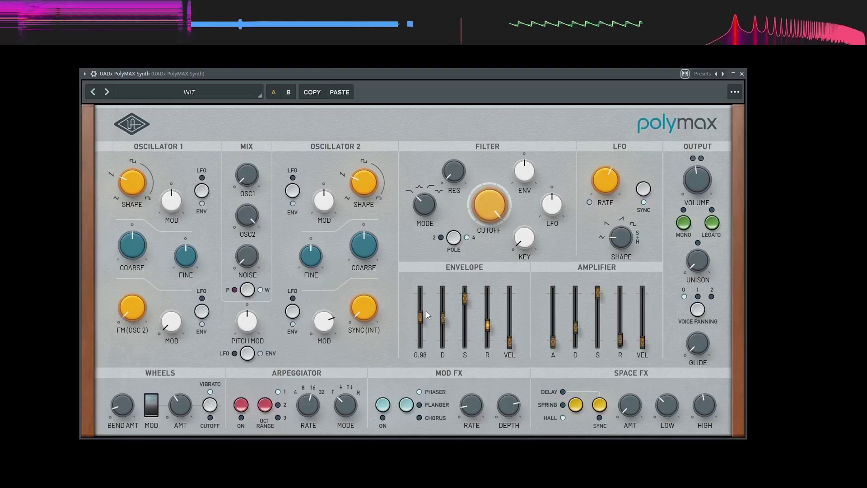
{"action": "left_click", "coordinate": [465, 303]}
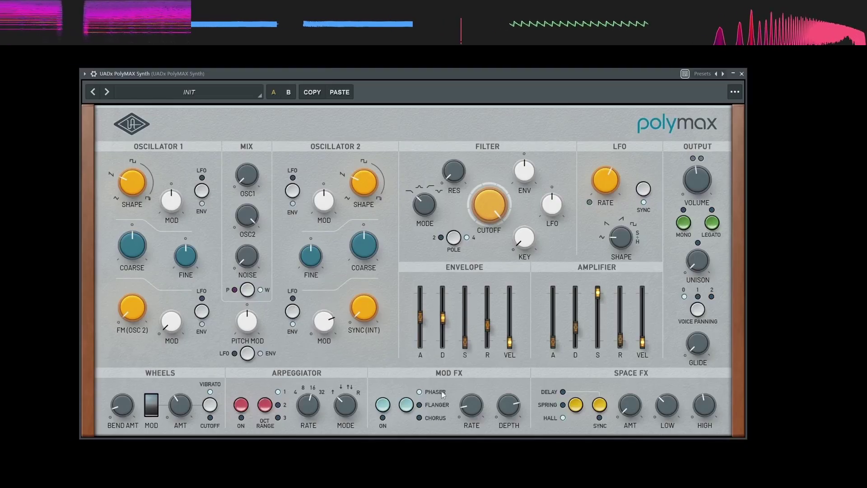
{"action": "mouse_move", "coordinate": [329, 328]}
{"action": "left_mouse_down"}
{"action": "mouse_move", "coordinate": [331, 294]}
{"action": "mouse_move", "coordinate": [329, 331]}
{"action": "left_mouse_up"}
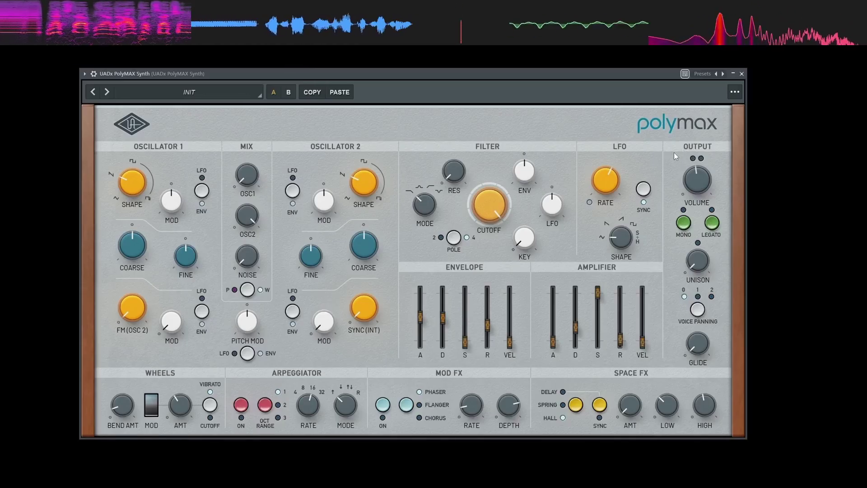
- Turn on mono mode and raise the unison amount in two stages to past its midpoint
{"action": "left_click", "coordinate": [684, 224]}
{"action": "mouse_move", "coordinate": [697, 261]}
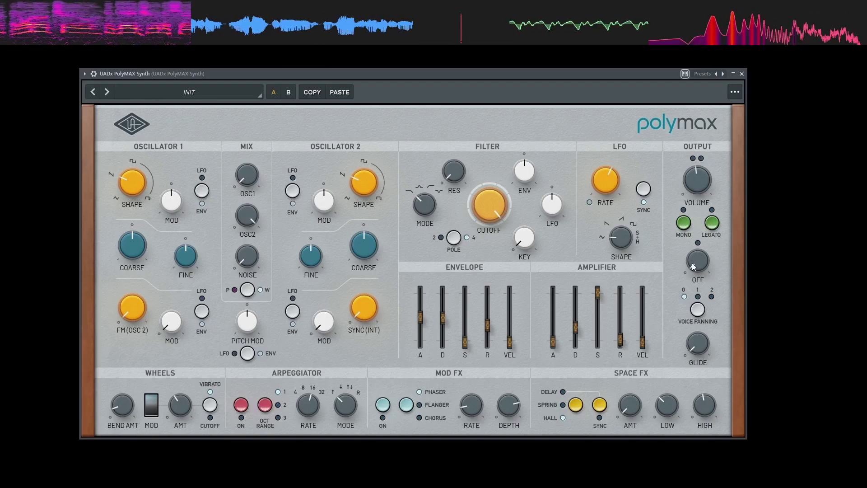
{"action": "left_click", "coordinate": [682, 228]}
{"action": "left_click_drag", "start_coordinate": [694, 269], "coordinate": [687, 237]}
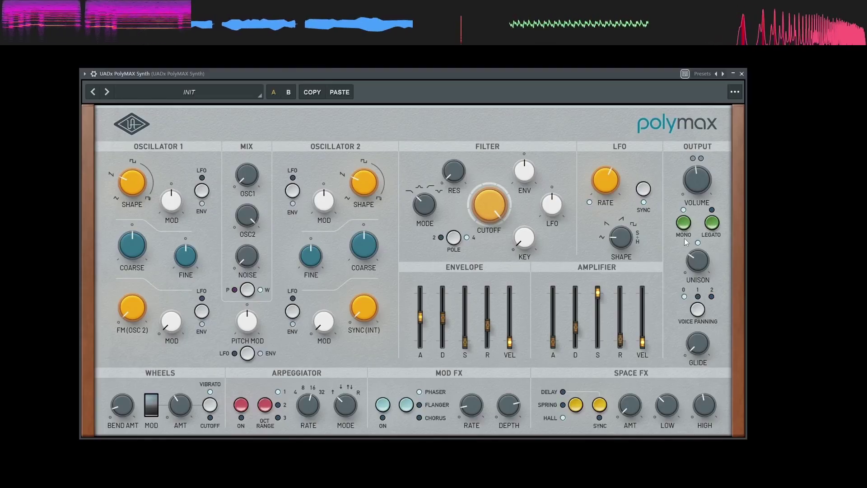
{"action": "left_click_drag", "start_coordinate": [695, 259], "coordinate": [697, 246]}
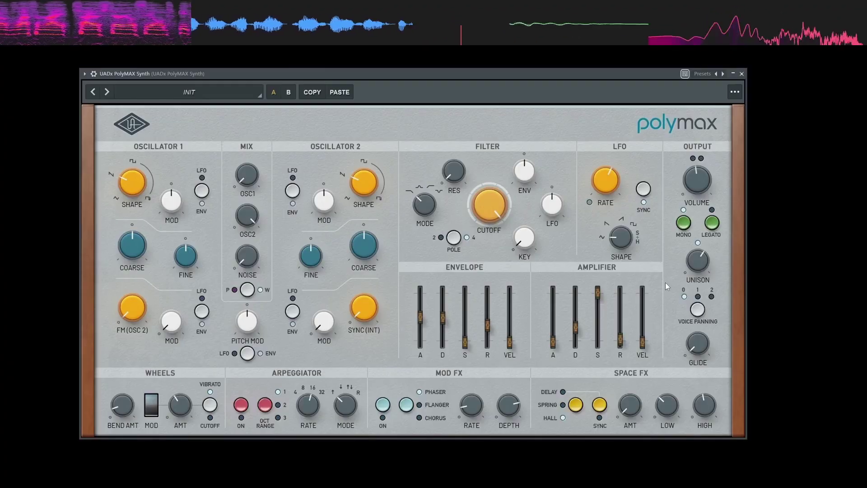
- Cycle the voice panning through modes 1 and 2 and back to 0
{"action": "left_click", "coordinate": [698, 311]}
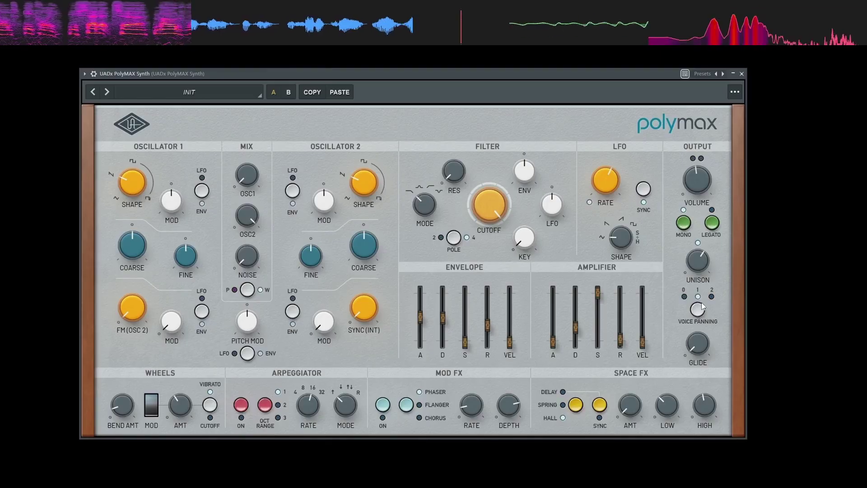
{"action": "left_click", "coordinate": [700, 312]}
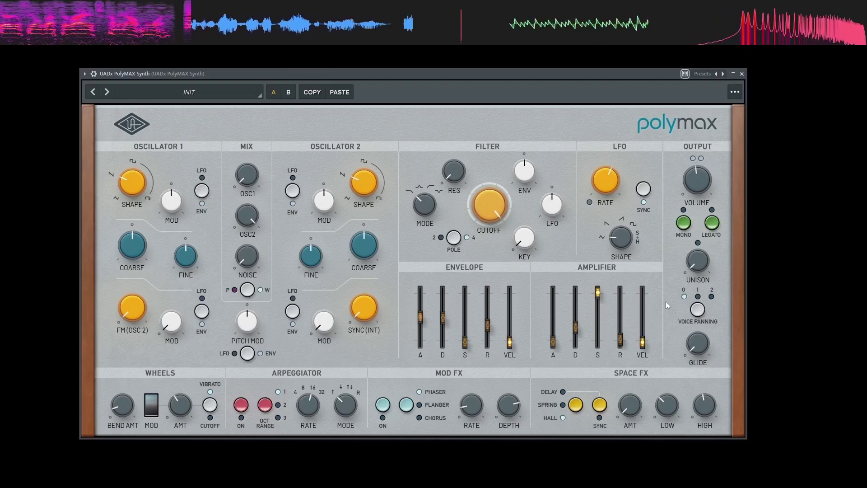
{"action": "left_click", "coordinate": [698, 309]}
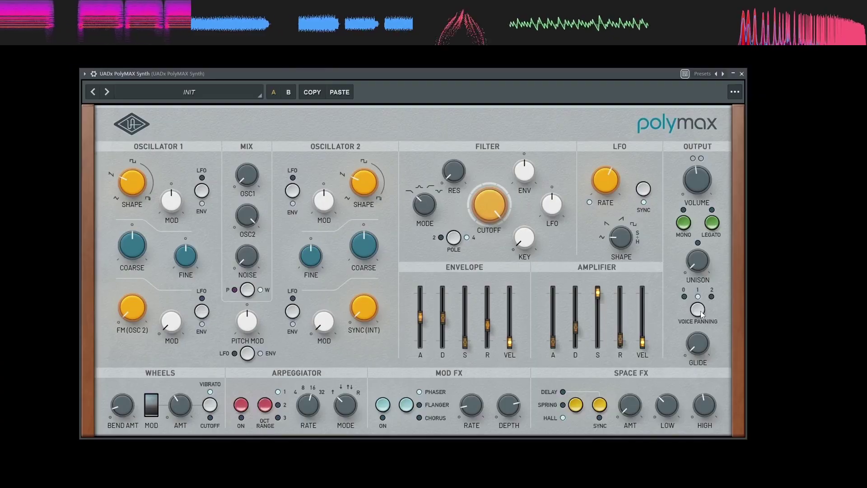
{"action": "left_click", "coordinate": [697, 310]}
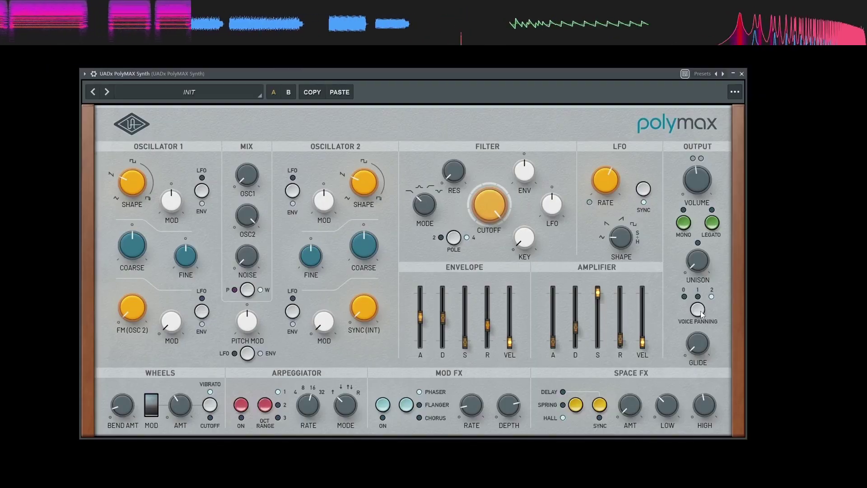
{"action": "left_click", "coordinate": [699, 310]}
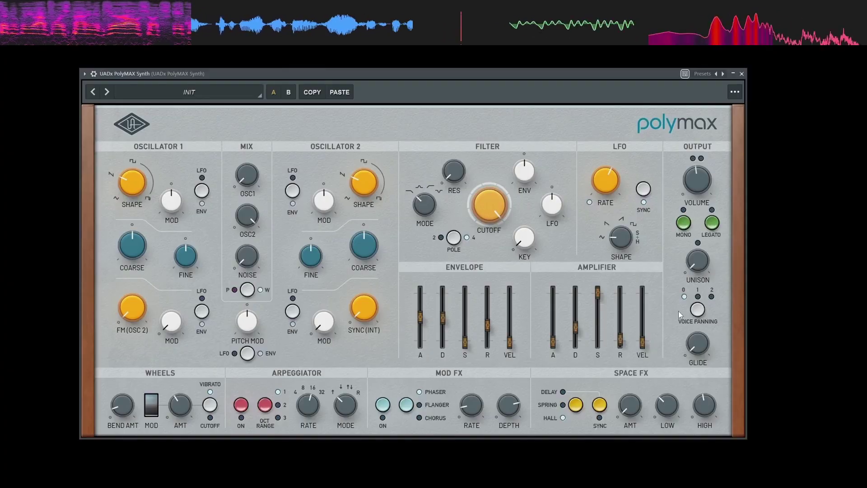
{"action": "left_click", "coordinate": [701, 309]}
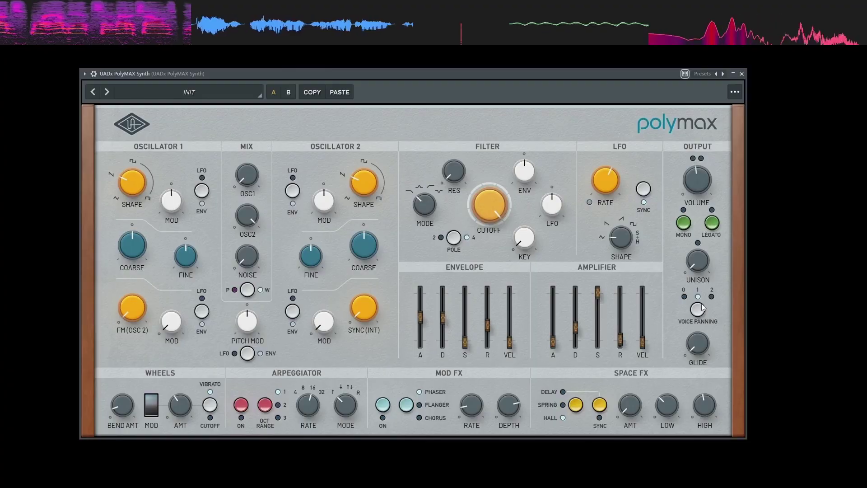
{"action": "left_click", "coordinate": [702, 308]}
- Raise the glide to 55 with mono mode on
{"action": "mouse_move", "coordinate": [706, 343]}
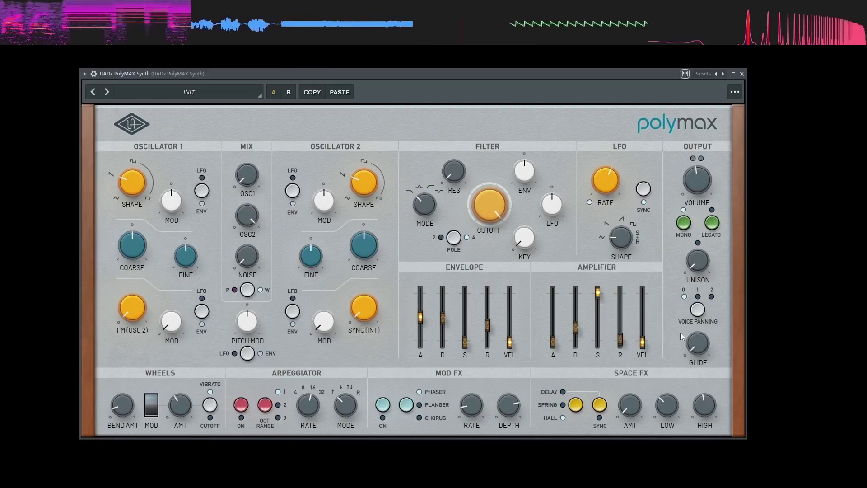
{"action": "left_click_drag", "start_coordinate": [695, 342], "coordinate": [699, 319]}
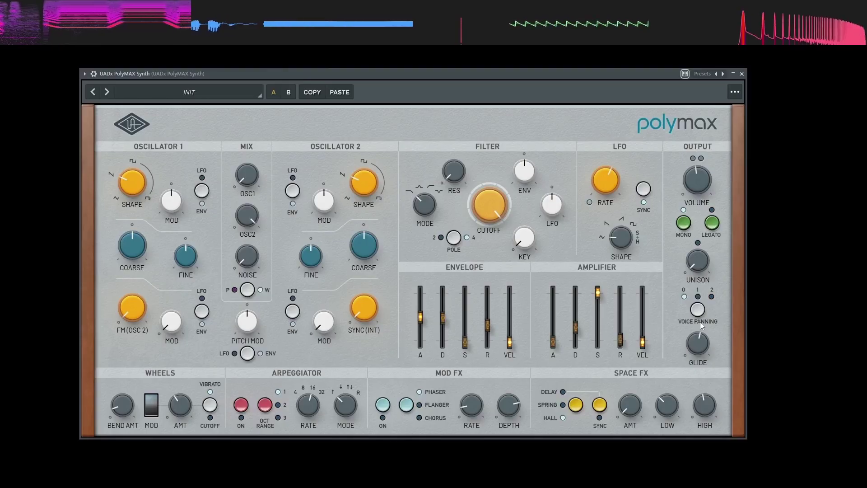
{"action": "mouse_move", "coordinate": [700, 338]}
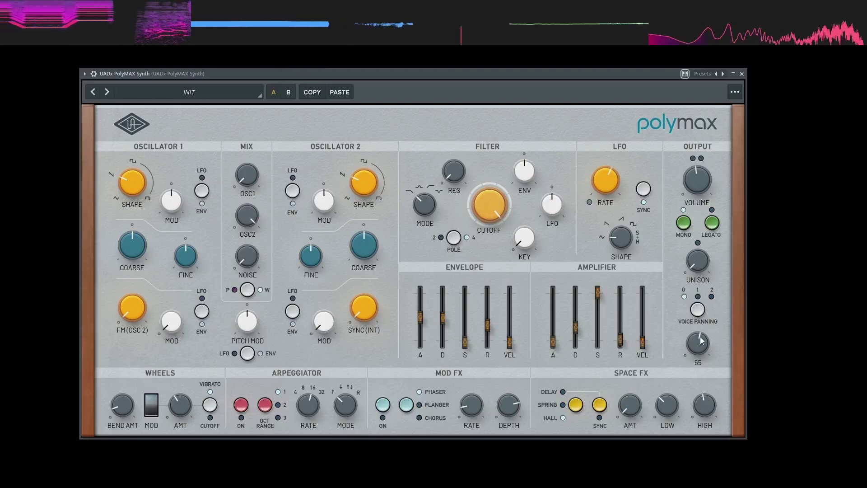
- Lower the glide to its minimum and raise the pitch bend amount to its maximum
{"action": "left_click_drag", "start_coordinate": [693, 353], "coordinate": [693, 393]}
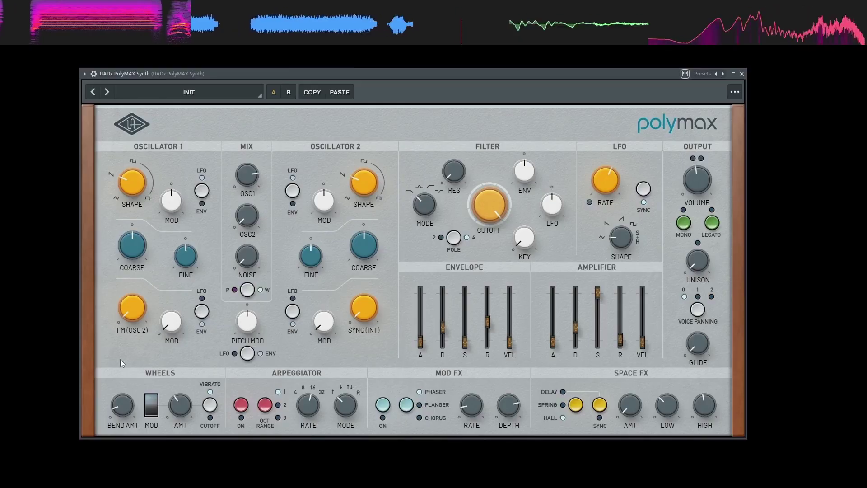
{"action": "mouse_move", "coordinate": [116, 408]}
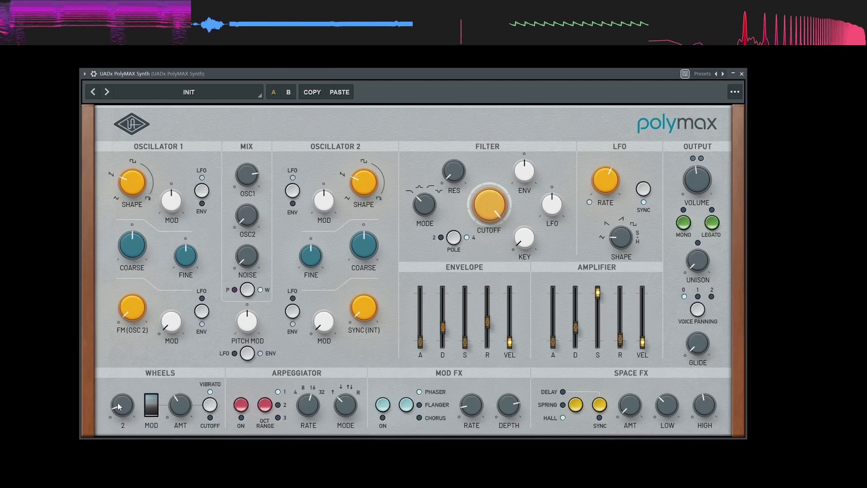
{"action": "left_click_drag", "start_coordinate": [119, 405], "coordinate": [121, 316]}
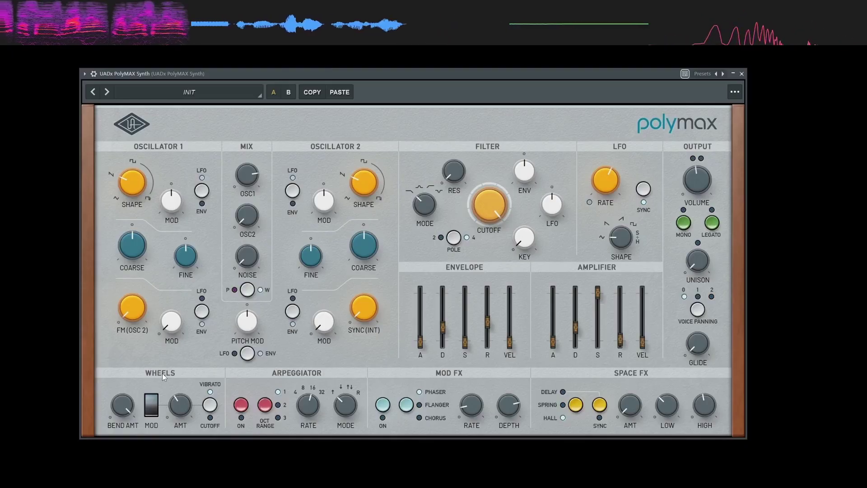
- Switch the mod wheel's destination to cutoff and back to vibrato
{"action": "mouse_move", "coordinate": [183, 403]}
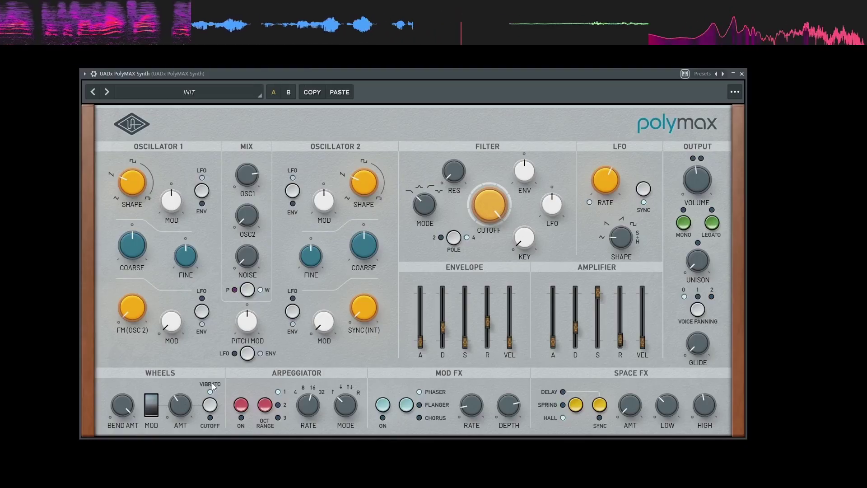
{"action": "mouse_move", "coordinate": [604, 182]}
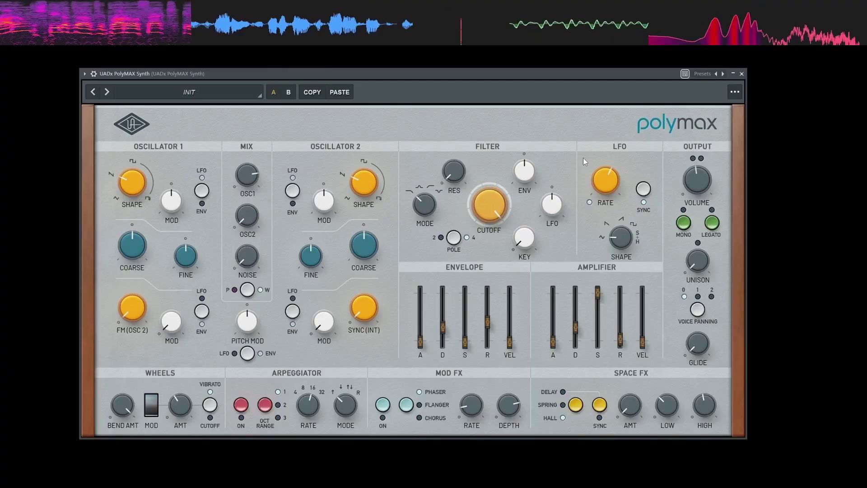
{"action": "left_click", "coordinate": [208, 406]}
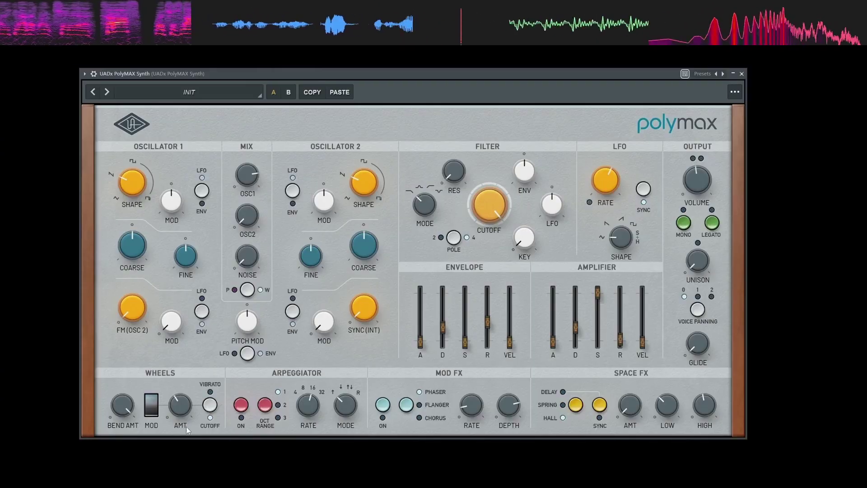
{"action": "left_click", "coordinate": [210, 405]}
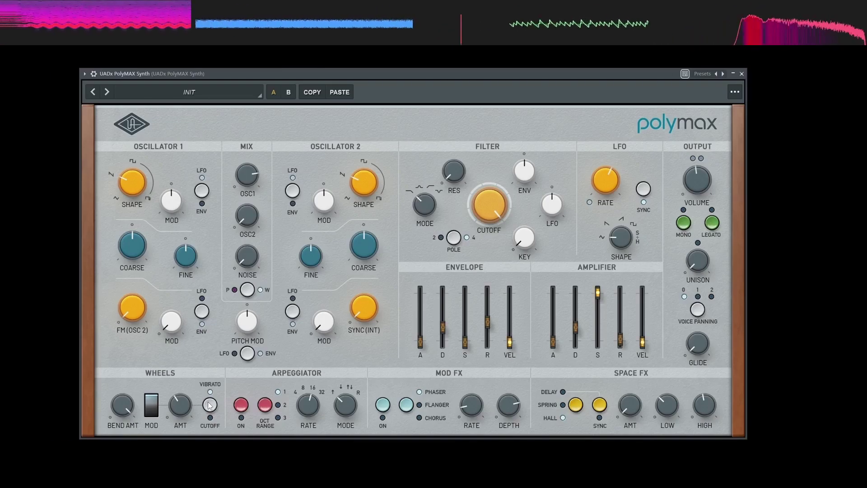
- Try the mod wheel's vibrato amount at maximum and at 11.50, sweeping the LFO rate down to minimum and back up in between
{"action": "left_click_drag", "start_coordinate": [181, 399], "coordinate": [194, 340]}
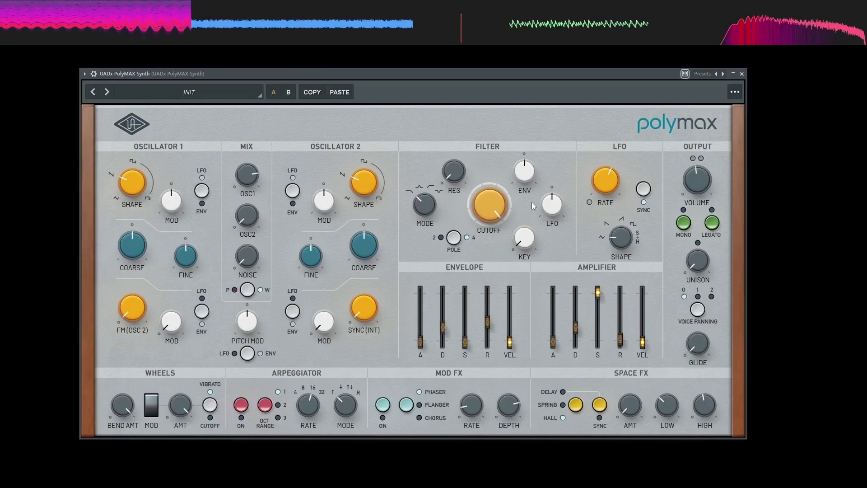
{"action": "left_click_drag", "start_coordinate": [612, 179], "coordinate": [613, 214]}
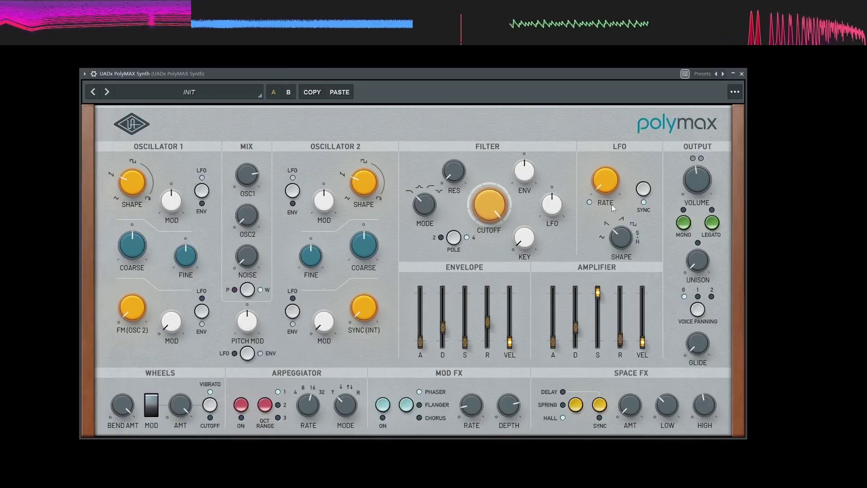
{"action": "left_click_drag", "start_coordinate": [611, 162], "coordinate": [611, 123]}
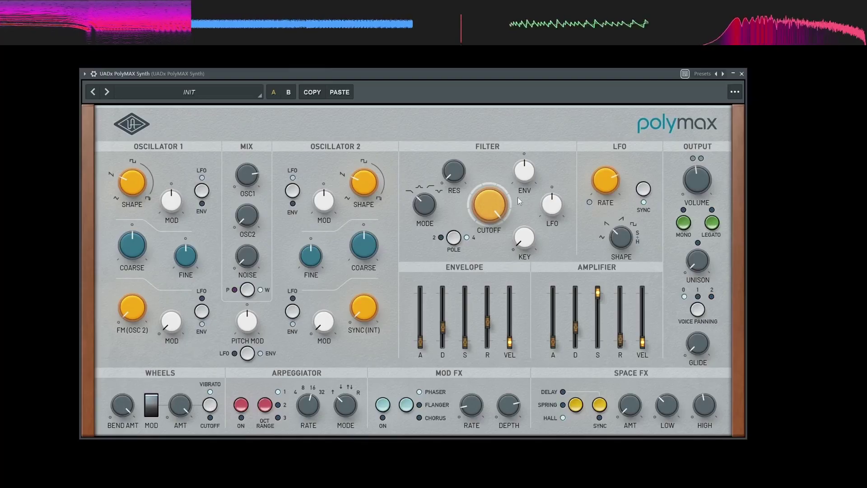
{"action": "left_click_drag", "start_coordinate": [183, 411], "coordinate": [183, 428]}
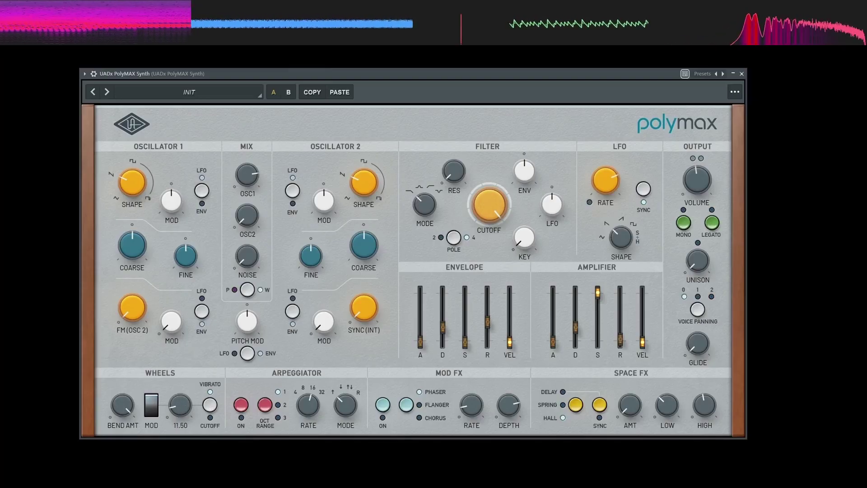
- Assign the mod wheel to cutoff and raise the filter resonance from 2-pole mode with the cutoff at minimum
{"action": "left_click", "coordinate": [210, 405]}
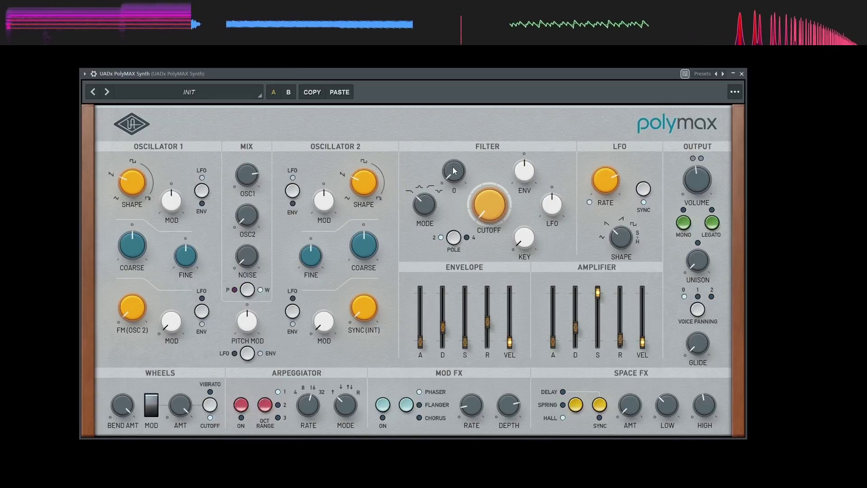
{"action": "left_click_drag", "start_coordinate": [454, 171], "coordinate": [448, 112]}
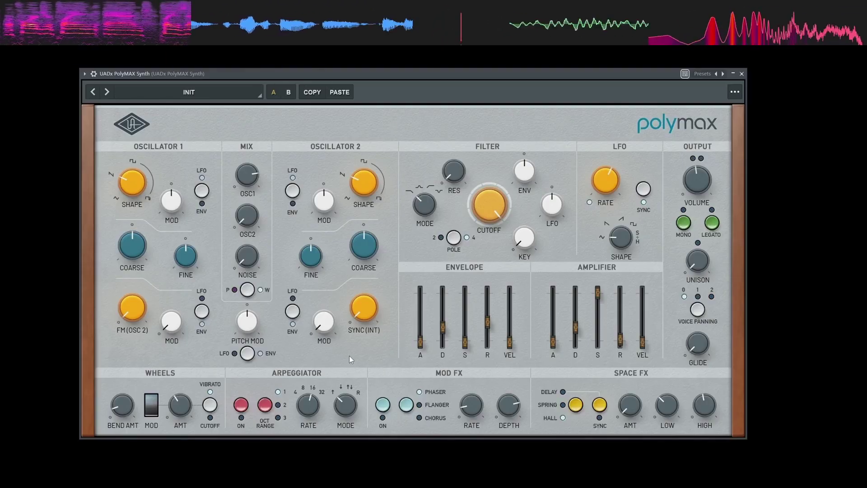
- Turn on the arpeggiator with an octave range of 3 and try its rate at 1/4 and at a faster division
{"action": "left_click", "coordinate": [241, 409]}
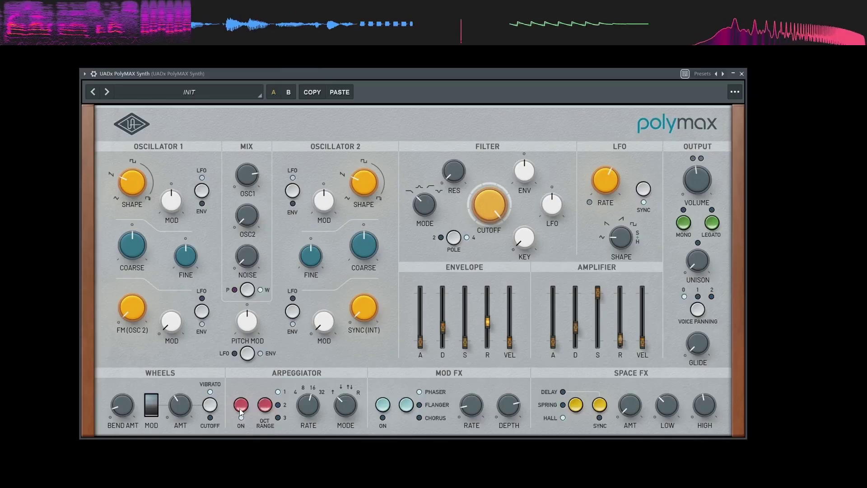
{"action": "left_click", "coordinate": [265, 406]}
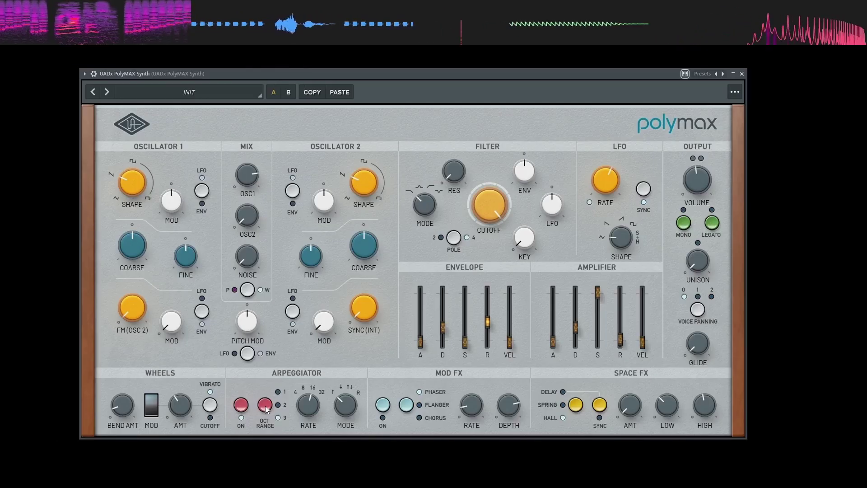
{"action": "left_click_drag", "start_coordinate": [317, 405], "coordinate": [302, 431]}
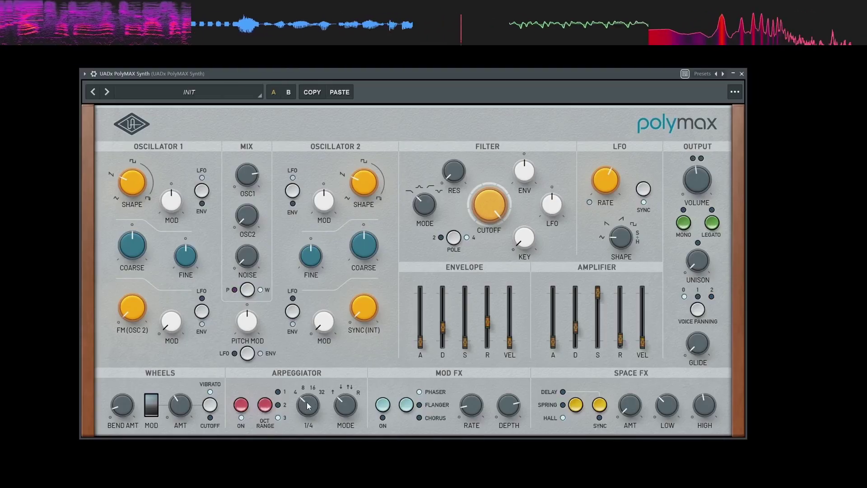
{"action": "left_click_drag", "start_coordinate": [309, 405], "coordinate": [317, 351]}
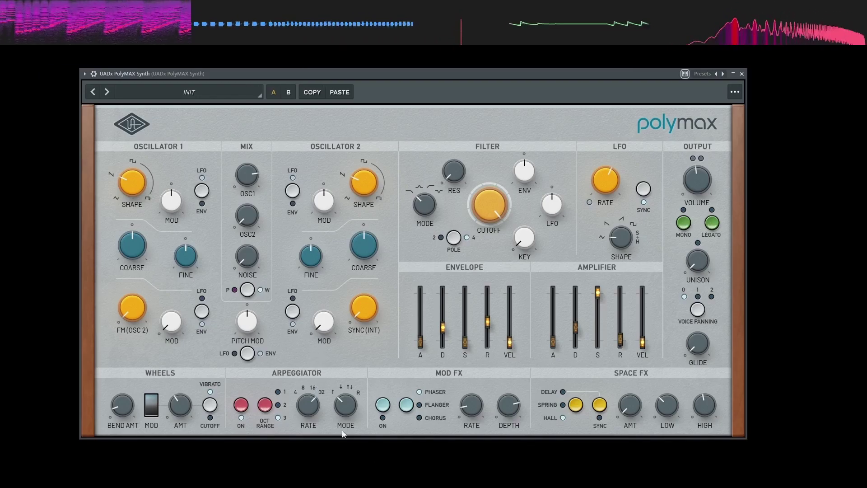
{"action": "mouse_move", "coordinate": [356, 401]}
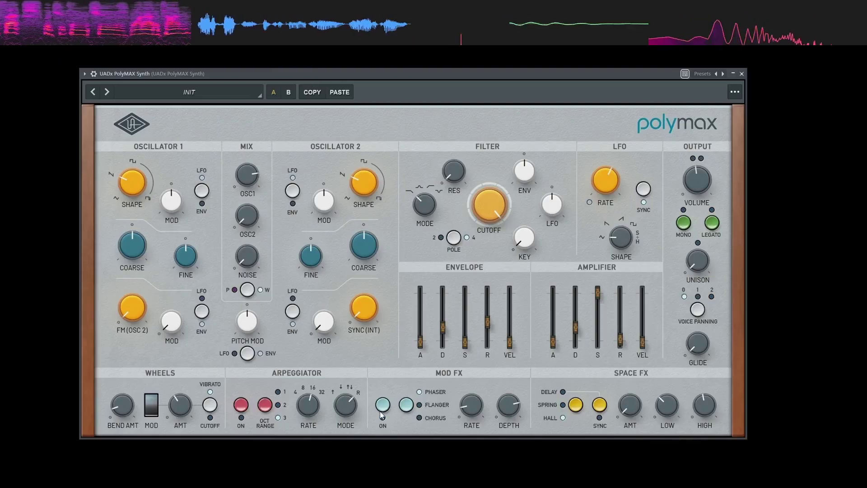
- Run the phaser with its rate raised to 0.43 Hz and vary its depth down to 24 and back up
{"action": "mouse_move", "coordinate": [463, 413]}
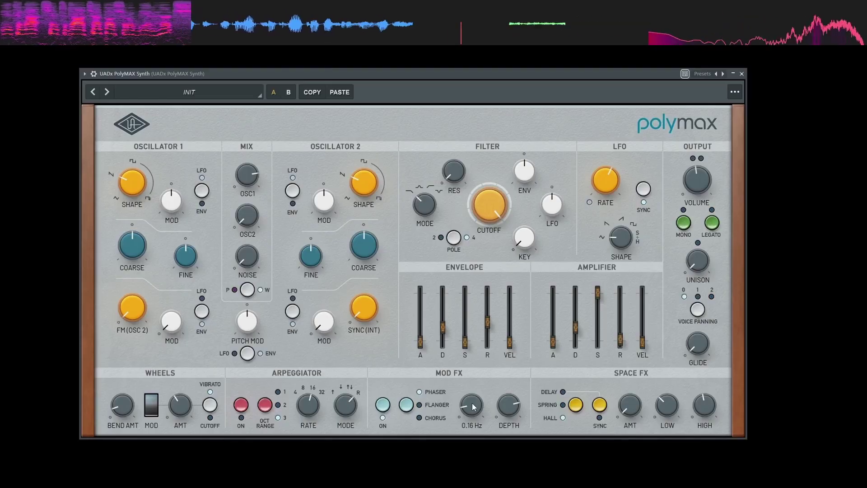
{"action": "left_click_drag", "start_coordinate": [472, 403], "coordinate": [486, 335]}
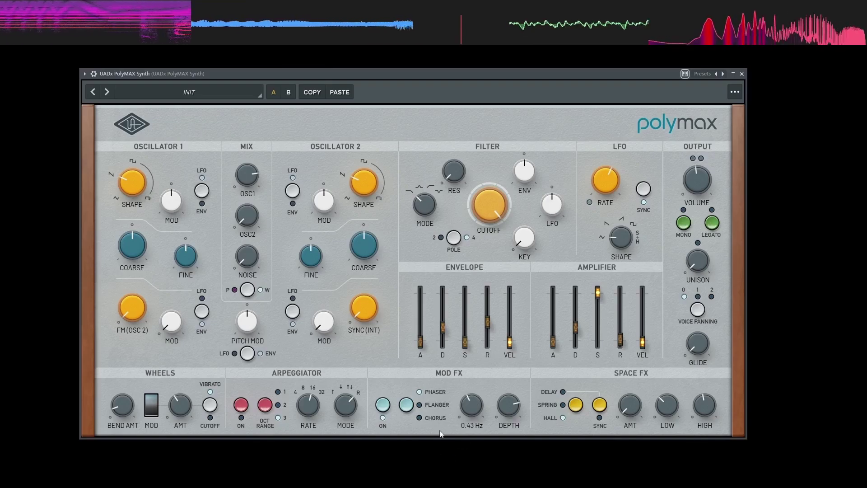
{"action": "mouse_move", "coordinate": [505, 404]}
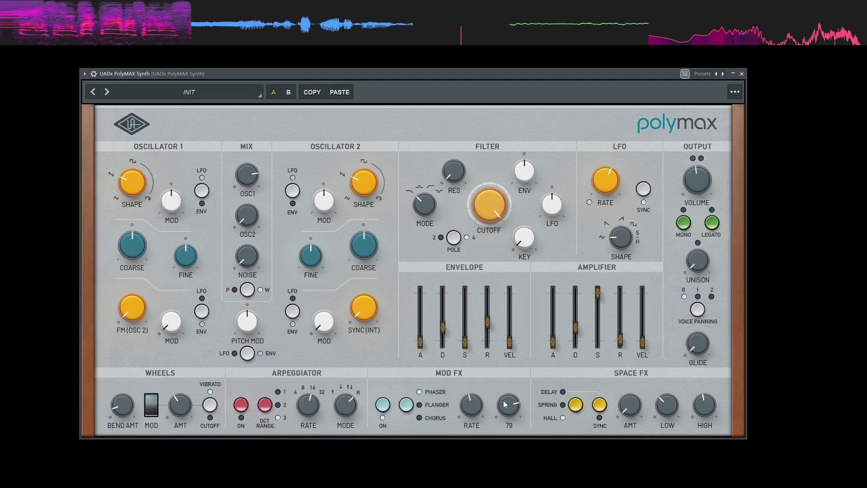
{"action": "left_click_drag", "start_coordinate": [505, 404], "coordinate": [512, 371]}
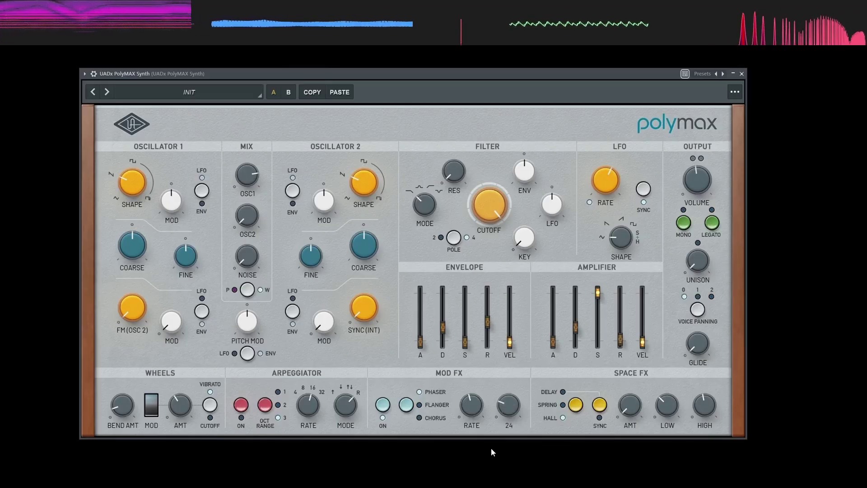
{"action": "left_click_drag", "start_coordinate": [492, 448], "coordinate": [494, 395]}
- Switch the Mod FX to flanger, raise its rate to 5.00 Hz and adjust its depth
{"action": "left_click", "coordinate": [436, 405]}
{"action": "mouse_move", "coordinate": [470, 410]}
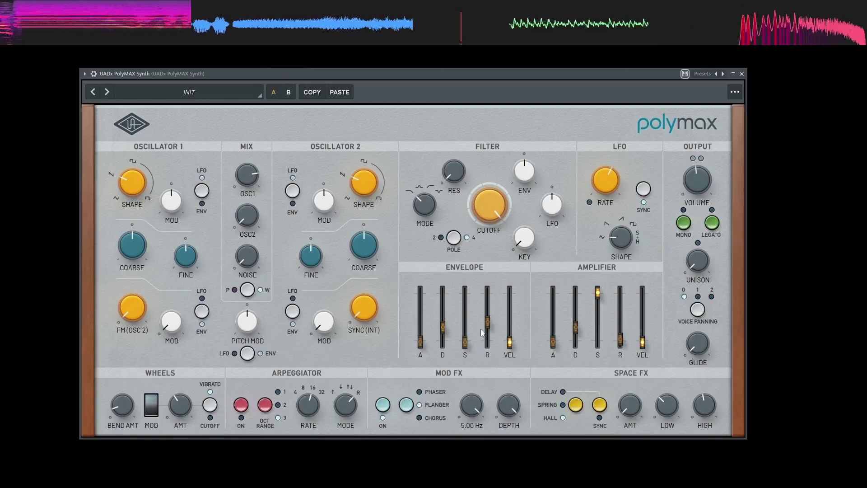
{"action": "mouse_move", "coordinate": [518, 403]}
{"action": "left_click_drag", "start_coordinate": [495, 444], "coordinate": [454, 461]}
- Switch the Mod FX to chorus, adjust its rate and depth, and turn the effect off
{"action": "left_click", "coordinate": [406, 407]}
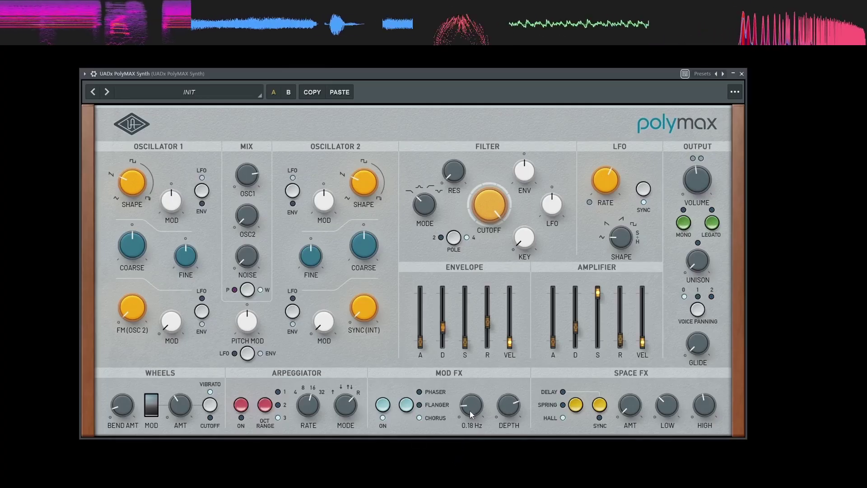
{"action": "left_click_drag", "start_coordinate": [470, 411], "coordinate": [478, 453]}
{"action": "mouse_move", "coordinate": [509, 408]}
{"action": "left_mouse_down"}
{"action": "mouse_move", "coordinate": [519, 375]}
{"action": "mouse_move", "coordinate": [503, 487]}
{"action": "mouse_move", "coordinate": [494, 444]}
{"action": "mouse_move", "coordinate": [499, 408]}
{"action": "left_mouse_up"}
{"action": "left_click", "coordinate": [383, 405]}
- Set the Space FX to a synced delay with a longer time, and bring its amount to 100 and back to about midway
{"action": "left_click", "coordinate": [575, 406]}
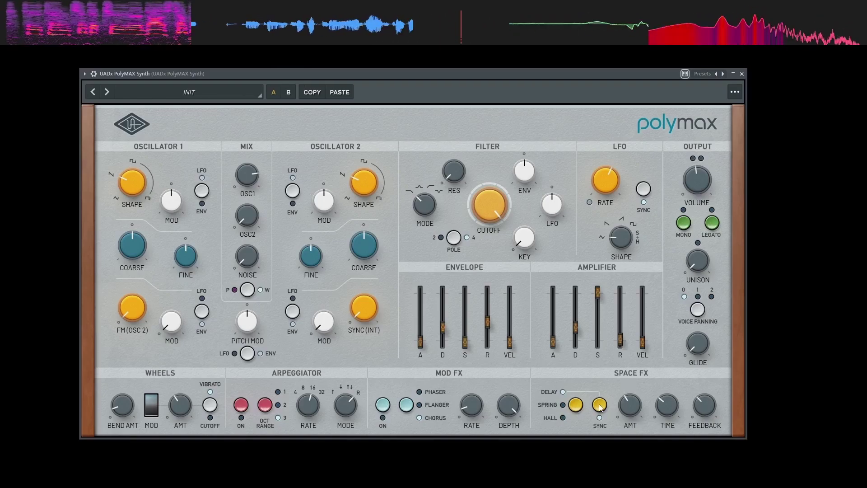
{"action": "left_click_drag", "start_coordinate": [667, 404], "coordinate": [673, 389]}
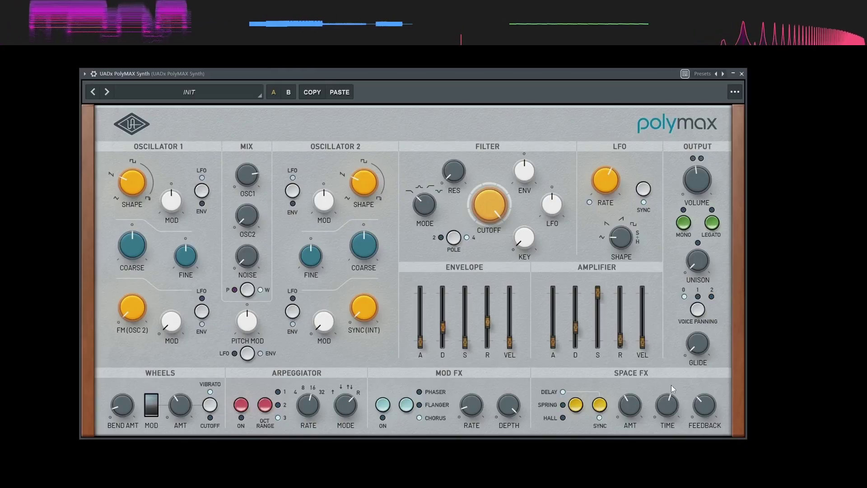
{"action": "mouse_move", "coordinate": [643, 403]}
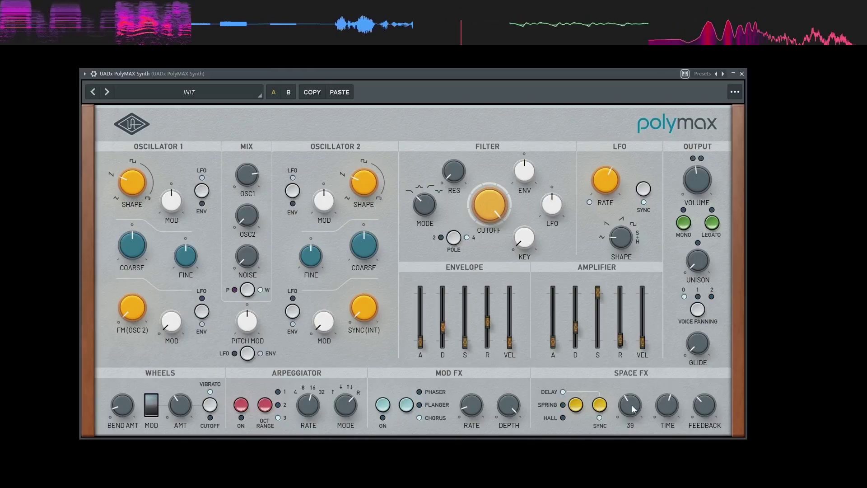
{"action": "left_click_drag", "start_coordinate": [633, 409], "coordinate": [634, 381]}
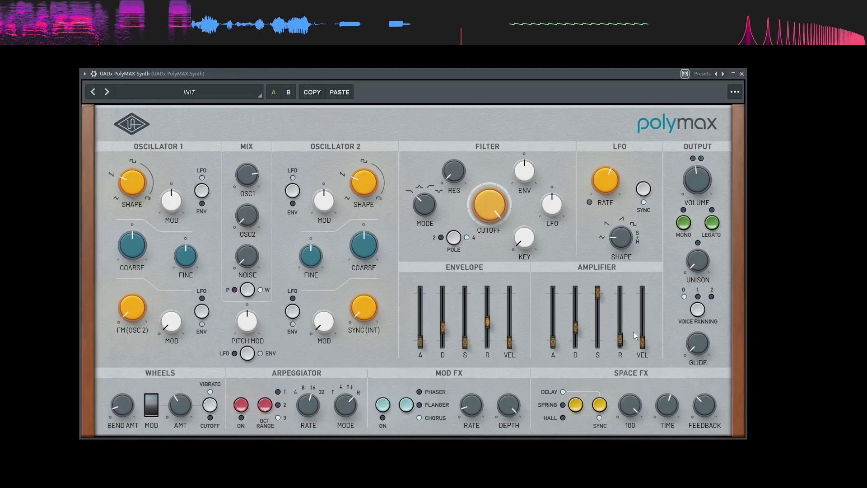
{"action": "left_click_drag", "start_coordinate": [633, 332], "coordinate": [631, 372]}
- Raise the delay feedback, lower it to 45.0%, and raise it again
{"action": "mouse_move", "coordinate": [699, 409]}
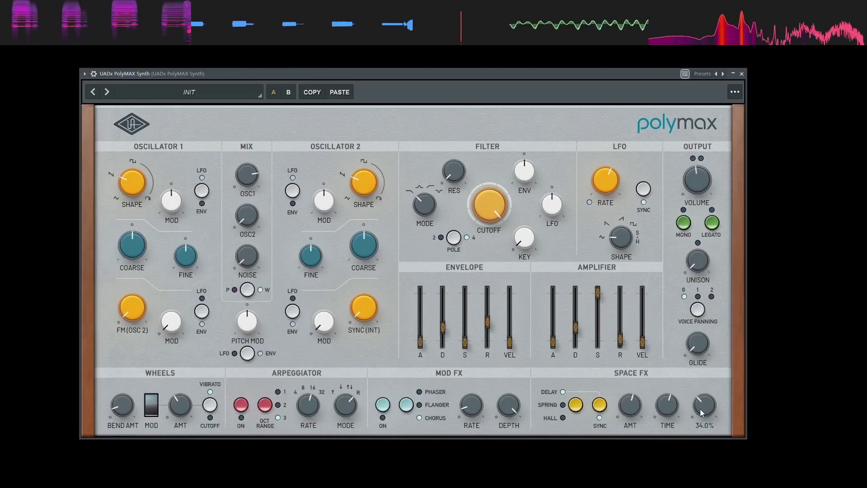
{"action": "left_click_drag", "start_coordinate": [701, 408], "coordinate": [705, 374]}
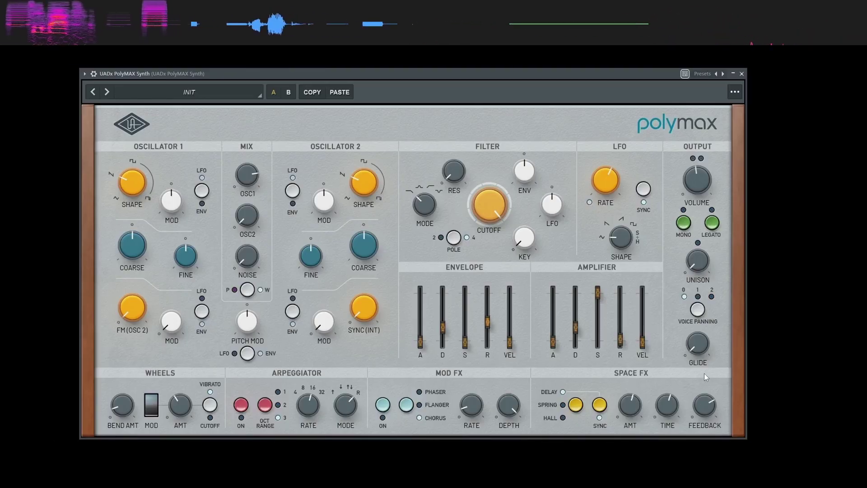
{"action": "left_click_drag", "start_coordinate": [704, 405], "coordinate": [702, 420]}
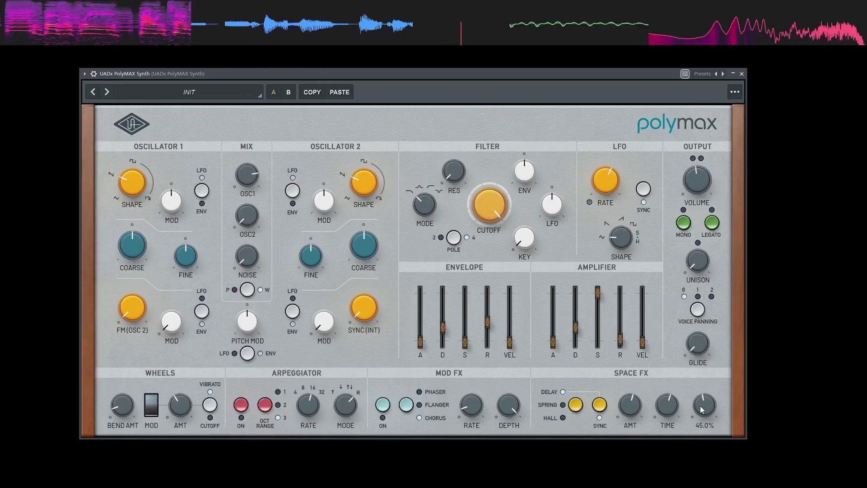
{"action": "left_click_drag", "start_coordinate": [702, 409], "coordinate": [700, 383]}
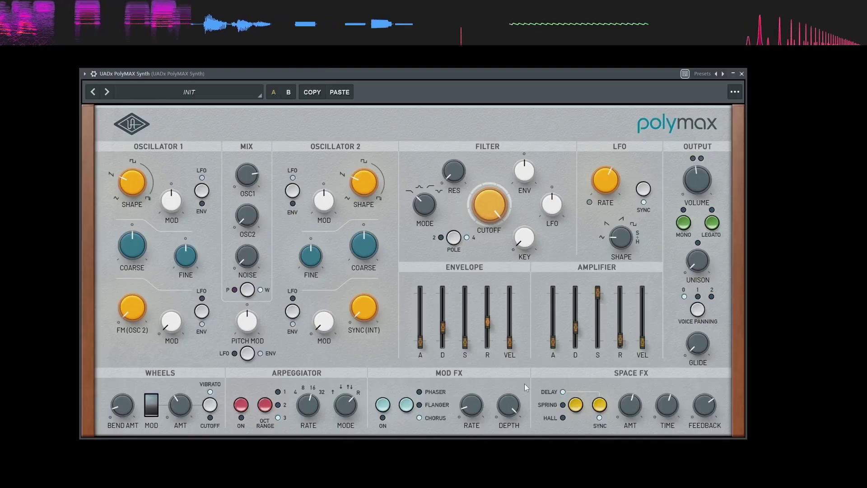
- Switch the Space FX to spring reverb, take its amount down to 0 and partway back up, and set its time to short
{"action": "left_click", "coordinate": [578, 406]}
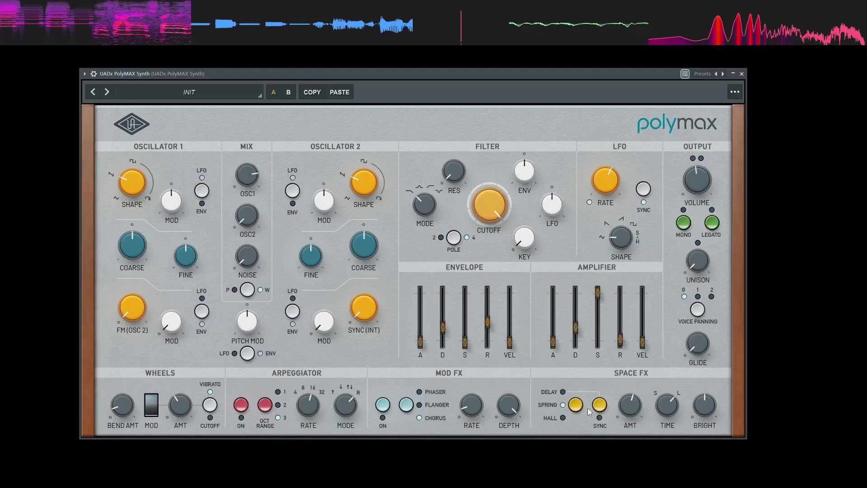
{"action": "mouse_move", "coordinate": [626, 406]}
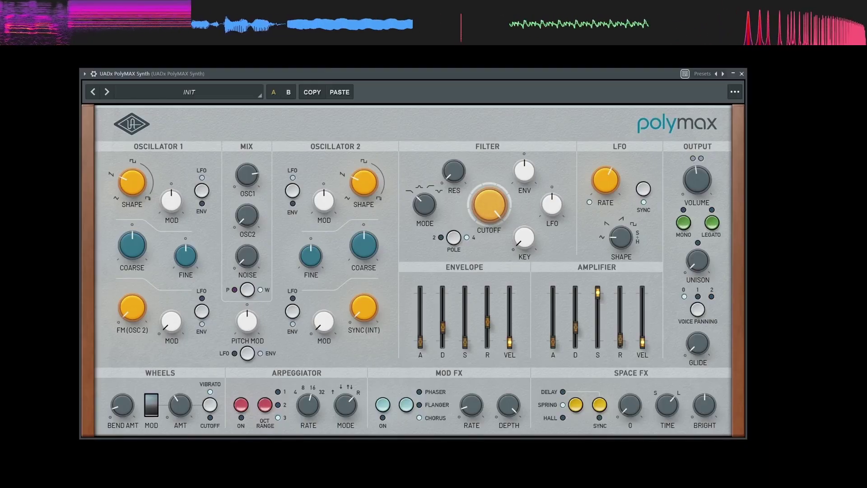
{"action": "mouse_move", "coordinate": [664, 404]}
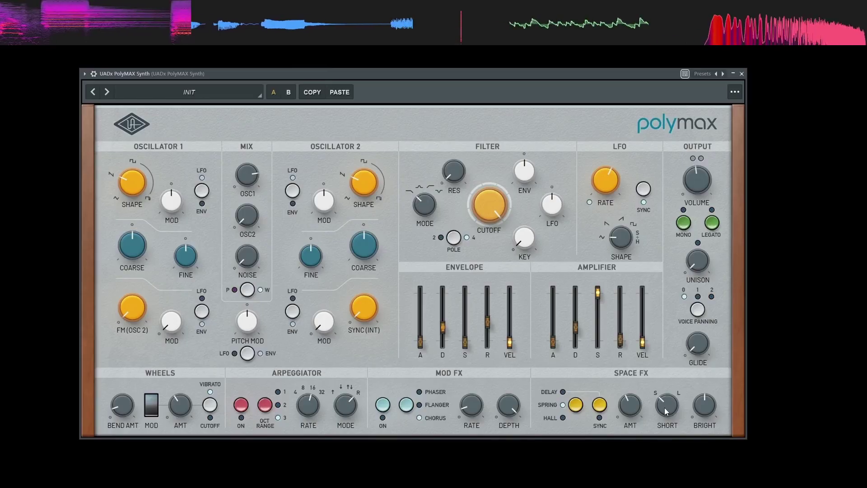
- Raise the spring reverb's brightness to 7.3 dB and then bring it well down into the negative range
{"action": "mouse_move", "coordinate": [696, 413]}
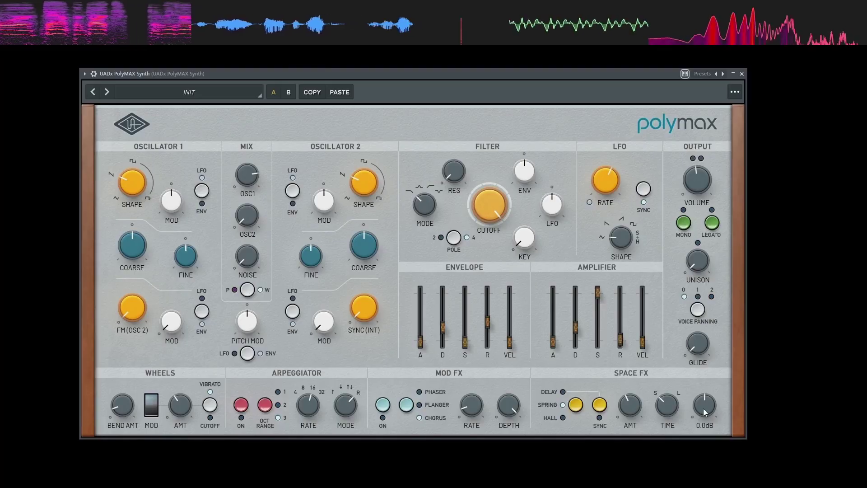
{"action": "left_click_drag", "start_coordinate": [705, 412], "coordinate": [705, 405]}
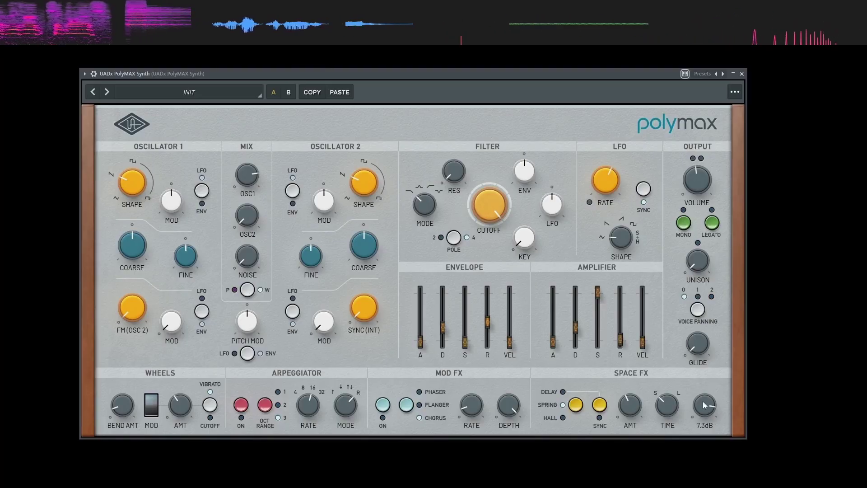
{"action": "left_click_drag", "start_coordinate": [699, 425], "coordinate": [699, 432]}
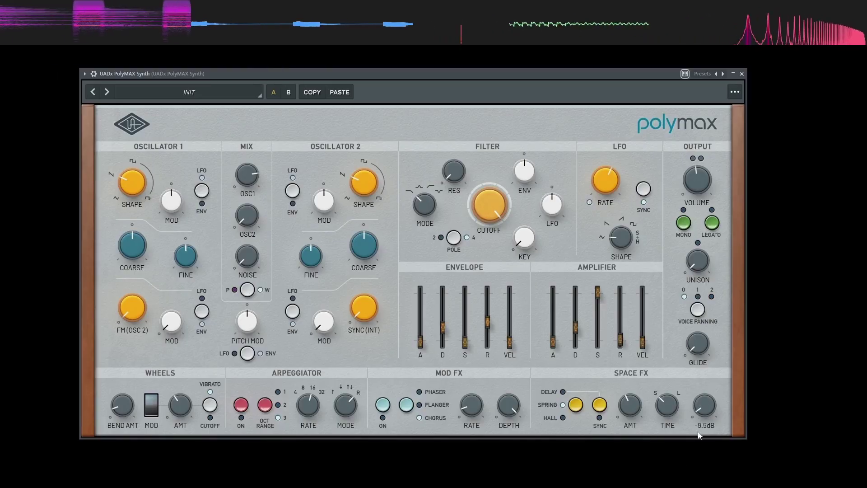
- Switch the Space FX to hall reverb and raise its amount and low decay time
{"action": "left_click", "coordinate": [569, 405]}
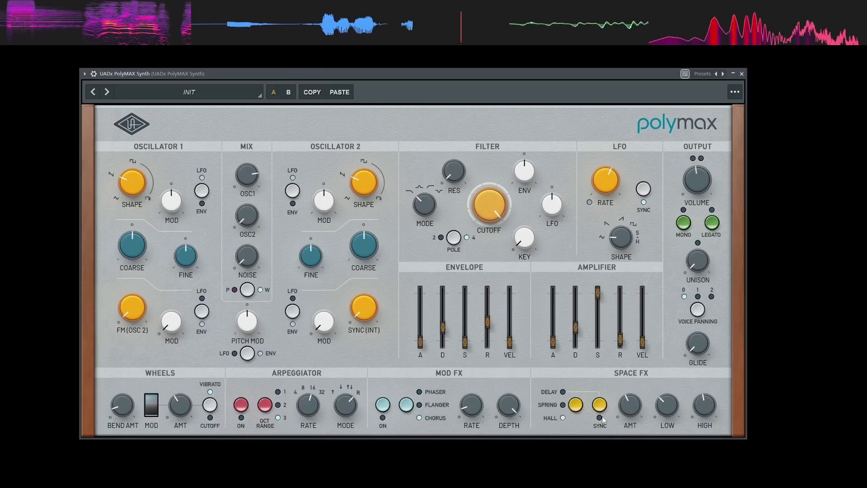
{"action": "left_click_drag", "start_coordinate": [629, 411], "coordinate": [630, 367]}
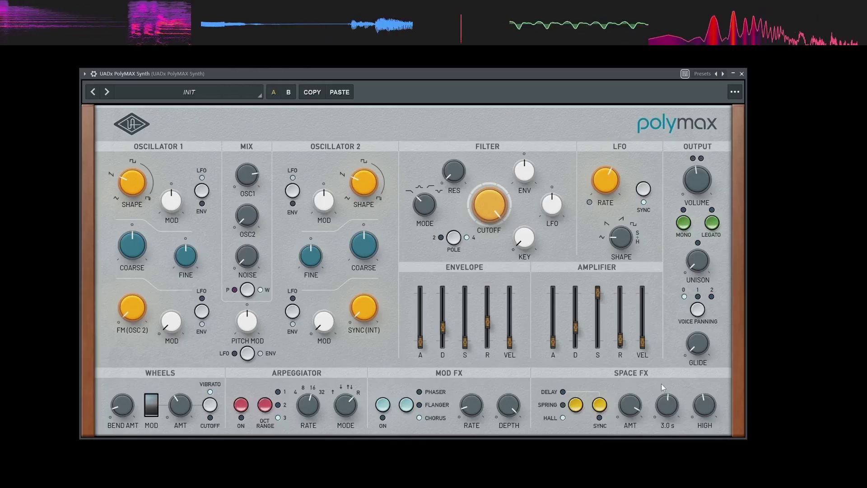
{"action": "left_click_drag", "start_coordinate": [661, 384], "coordinate": [662, 377]}
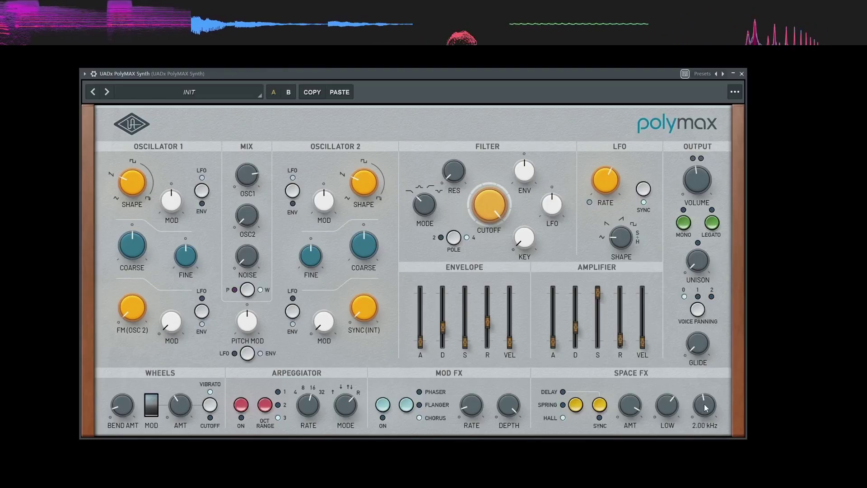
- Raise the hall reverb's high setting and lower it to 1.50 kHz
{"action": "mouse_move", "coordinate": [706, 407]}
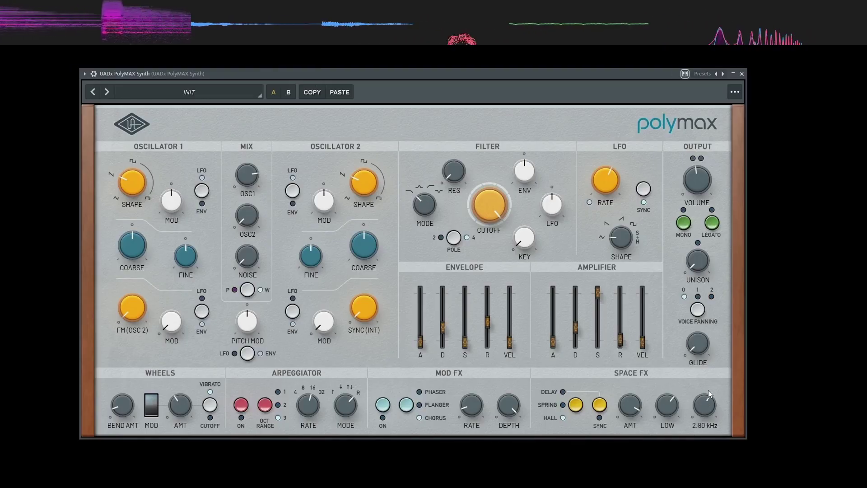
{"action": "left_click_drag", "start_coordinate": [706, 408], "coordinate": [692, 446]}
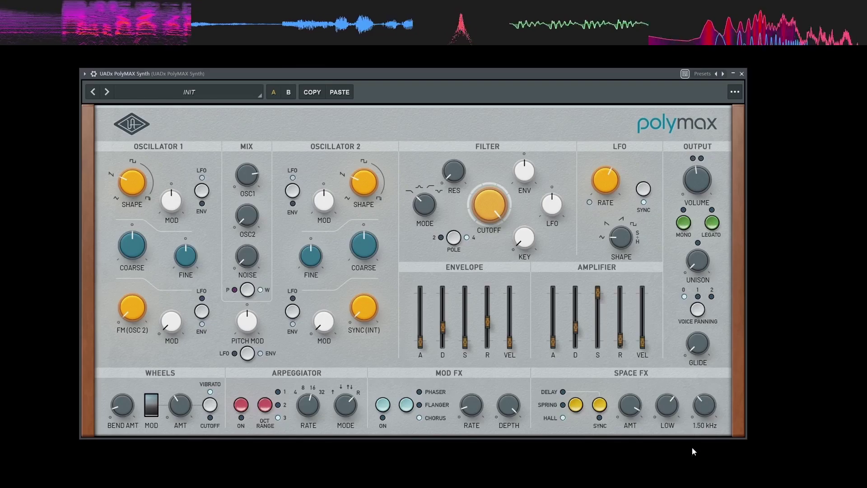
{"action": "left_click_drag", "start_coordinate": [708, 409], "coordinate": [694, 408]}
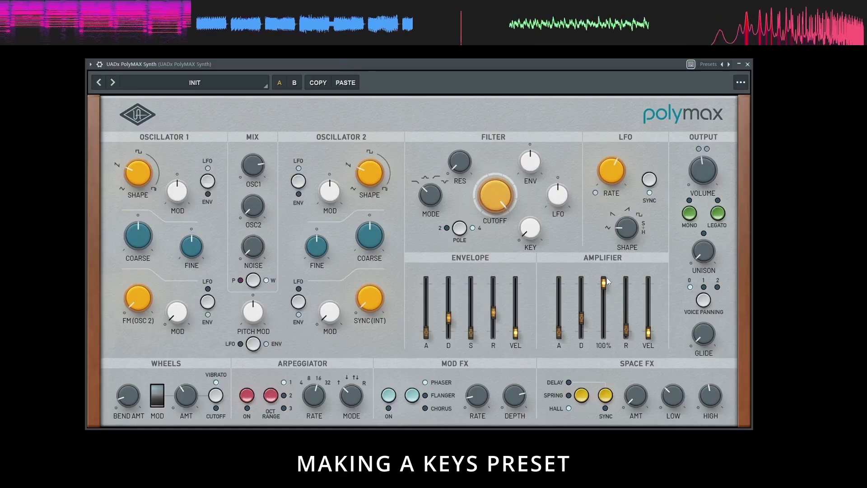
- Set the Amplifier envelope's sustain to zero, adjust its decay and lengthen its release for a keys sound
{"action": "left_click_drag", "start_coordinate": [605, 282], "coordinate": [603, 382]}
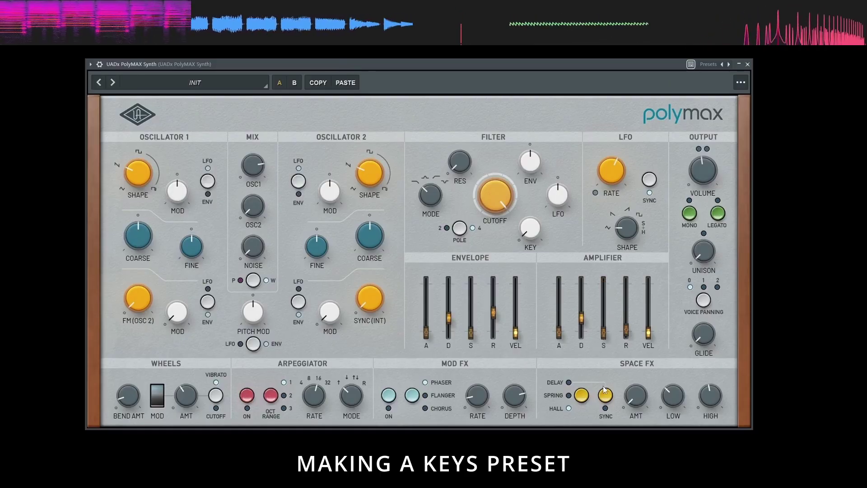
{"action": "mouse_move", "coordinate": [582, 318]}
{"action": "left_mouse_down"}
{"action": "mouse_move", "coordinate": [583, 302]}
{"action": "mouse_move", "coordinate": [583, 309]}
{"action": "left_mouse_up"}
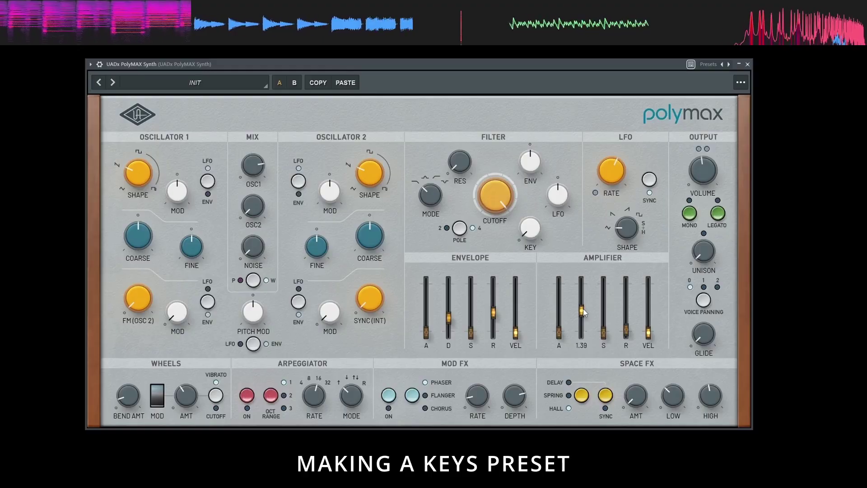
{"action": "left_click_drag", "start_coordinate": [627, 332], "coordinate": [585, 315]}
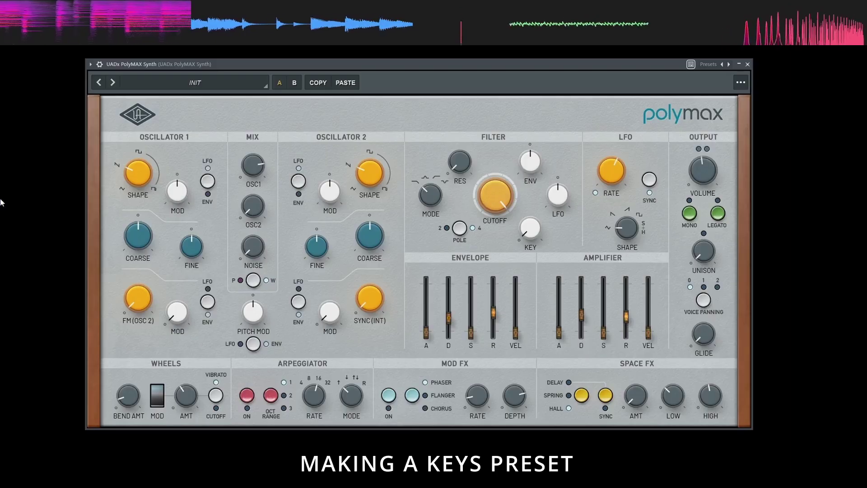
- Move Oscillator 1's shape toward square, and blend in Oscillator 2 at a level of 51 with a slight upward fine detune
{"action": "left_click_drag", "start_coordinate": [135, 177], "coordinate": [143, 144]}
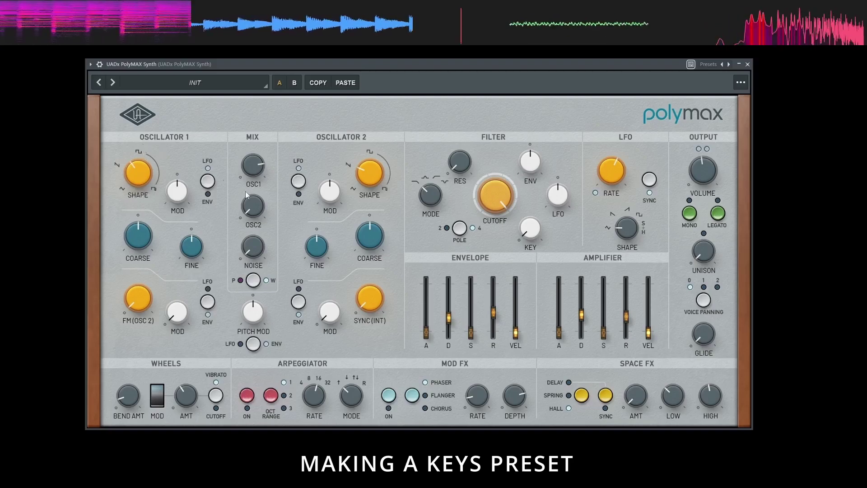
{"action": "left_click_drag", "start_coordinate": [265, 207], "coordinate": [264, 164]}
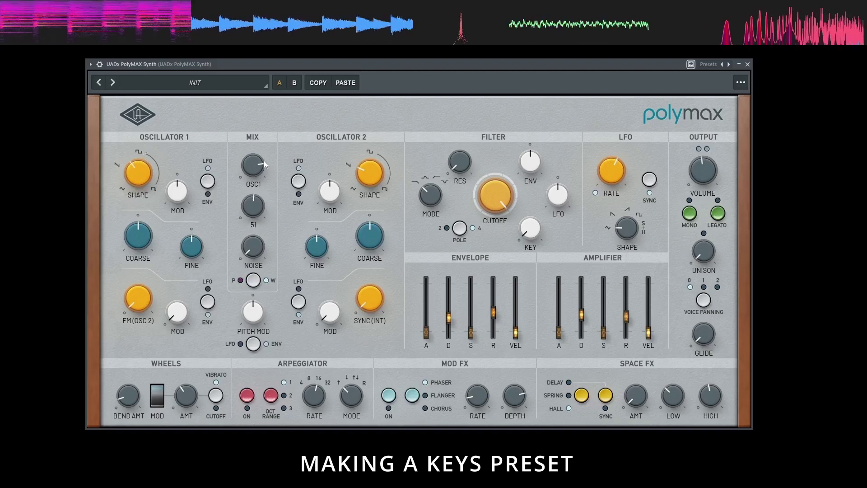
{"action": "left_click", "coordinate": [315, 248]}
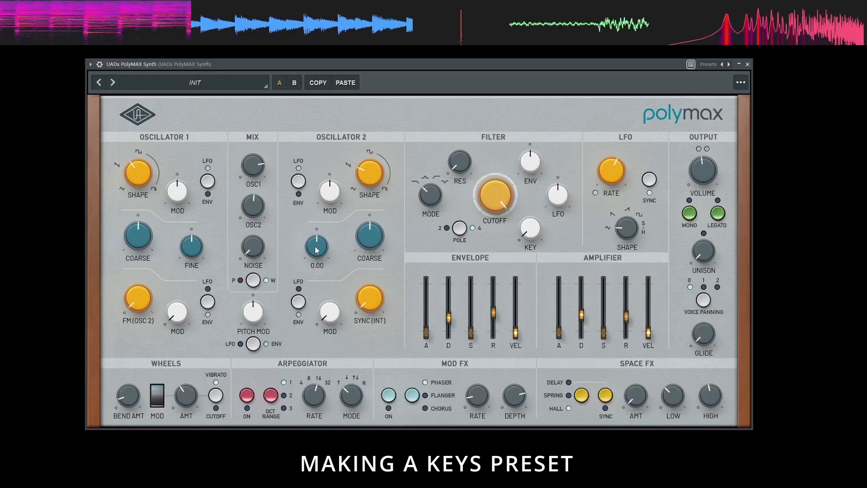
{"action": "left_click_drag", "start_coordinate": [318, 246], "coordinate": [320, 232]}
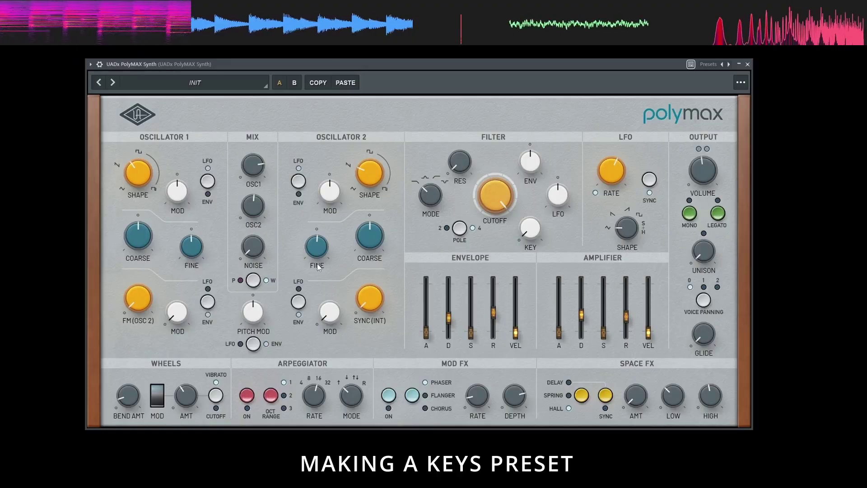
- Move Oscillator 2's shape close to square, mute Oscillator 1 in the mix, and set Oscillator 2's LFO shape modulation to 24.00
{"action": "mouse_move", "coordinate": [360, 183]}
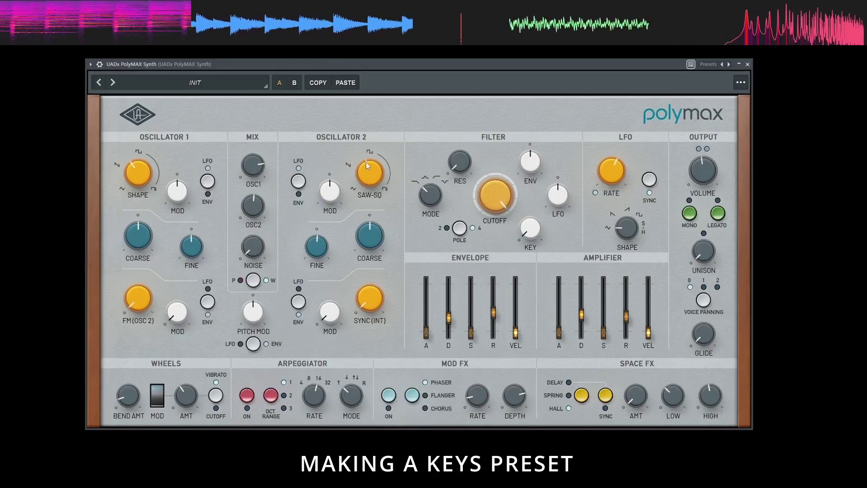
{"action": "left_click_drag", "start_coordinate": [361, 180], "coordinate": [335, 177]}
{"action": "left_click_drag", "start_coordinate": [253, 166], "coordinate": [252, 271]}
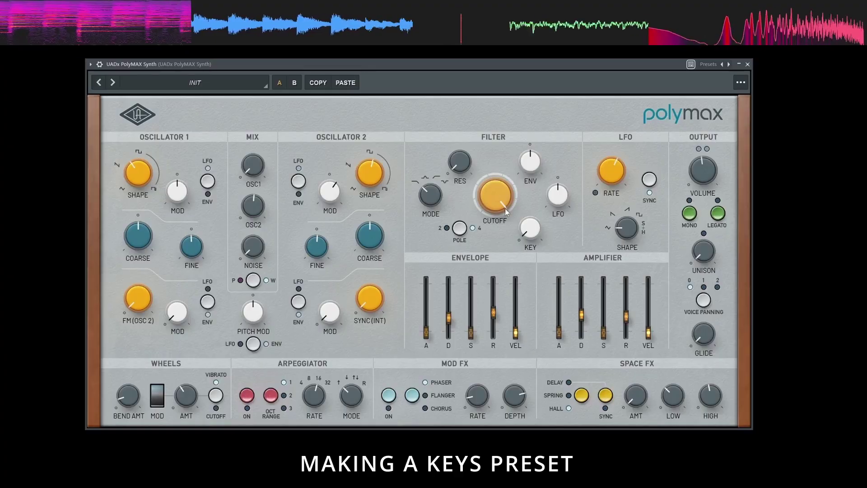
{"action": "mouse_move", "coordinate": [626, 232]}
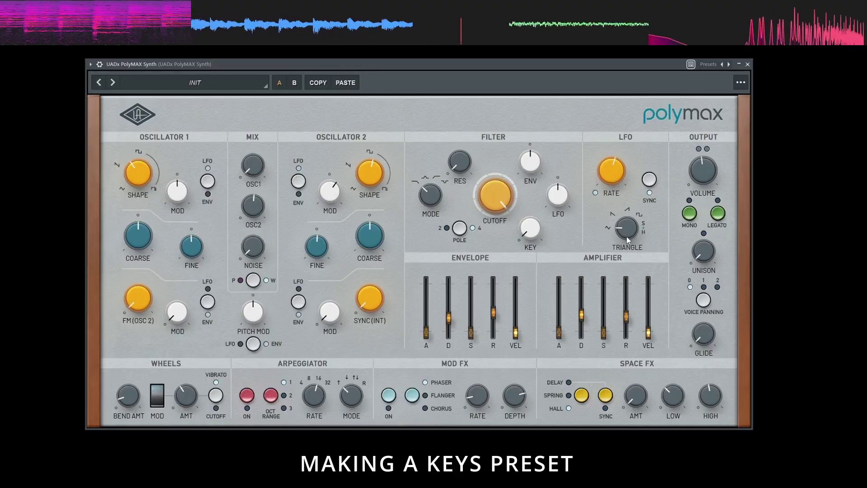
{"action": "mouse_move", "coordinate": [254, 203]}
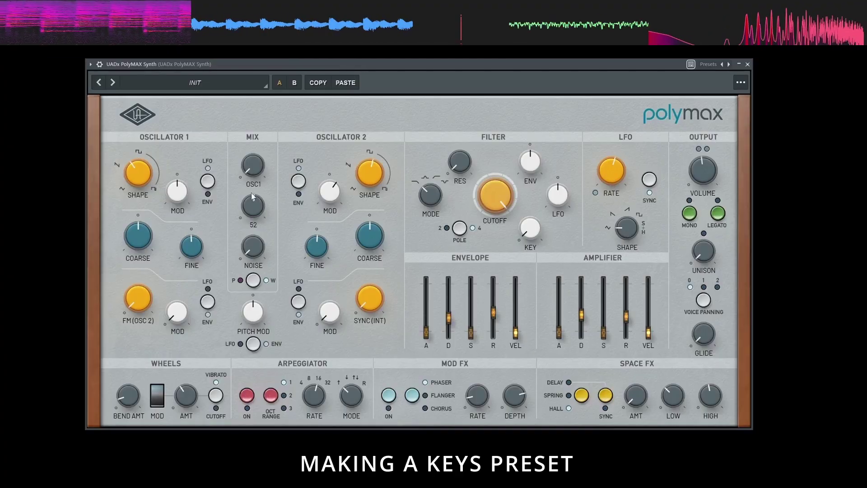
{"action": "left_click_drag", "start_coordinate": [253, 203], "coordinate": [260, 204]}
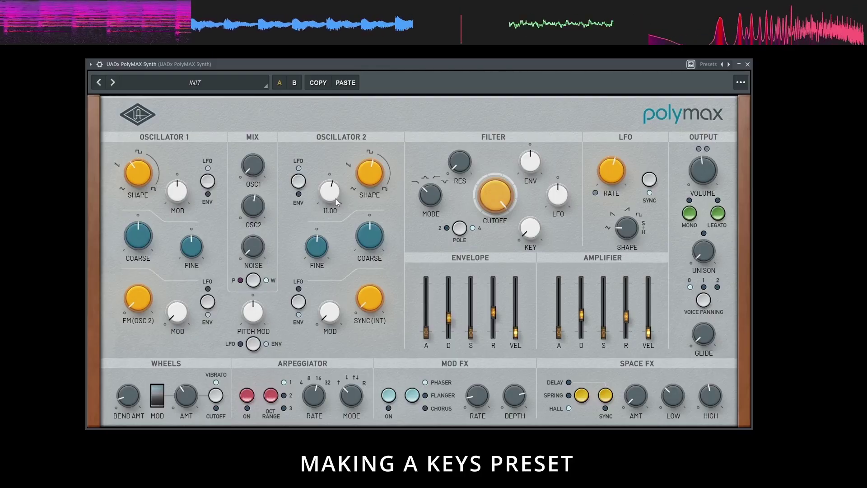
{"action": "mouse_move", "coordinate": [335, 199]}
{"action": "left_mouse_down"}
{"action": "mouse_move", "coordinate": [338, 150]}
{"action": "mouse_move", "coordinate": [339, 185]}
{"action": "left_mouse_up"}
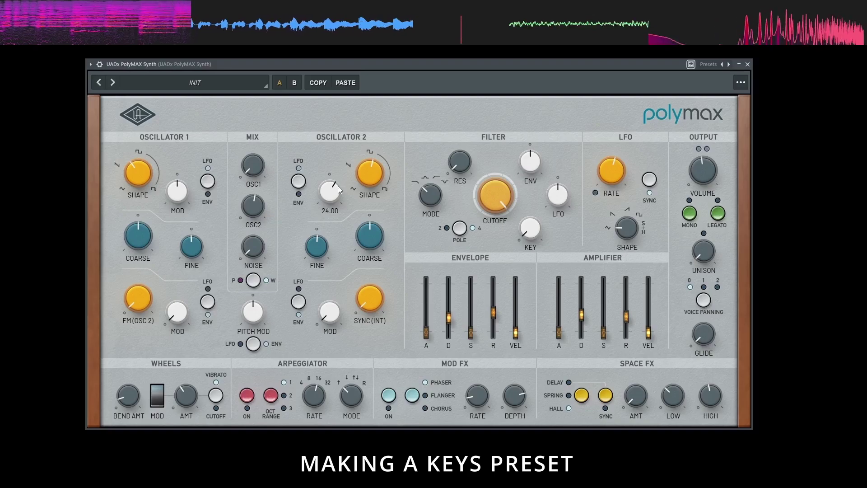
- Rebalance the mix with Oscillator 1 restored, Oscillator 2 lower and a little noise, and reduce Oscillator 2's shape modulation
{"action": "left_click_drag", "start_coordinate": [251, 166], "coordinate": [249, 112]}
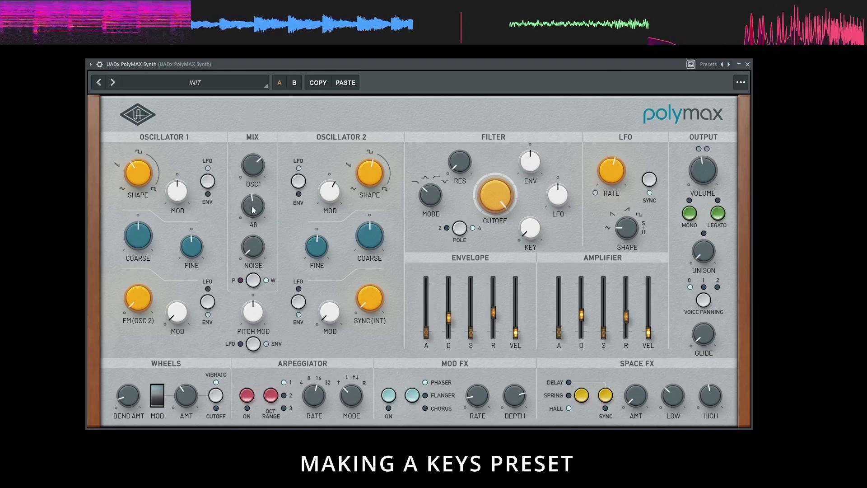
{"action": "left_click_drag", "start_coordinate": [253, 210], "coordinate": [256, 214]}
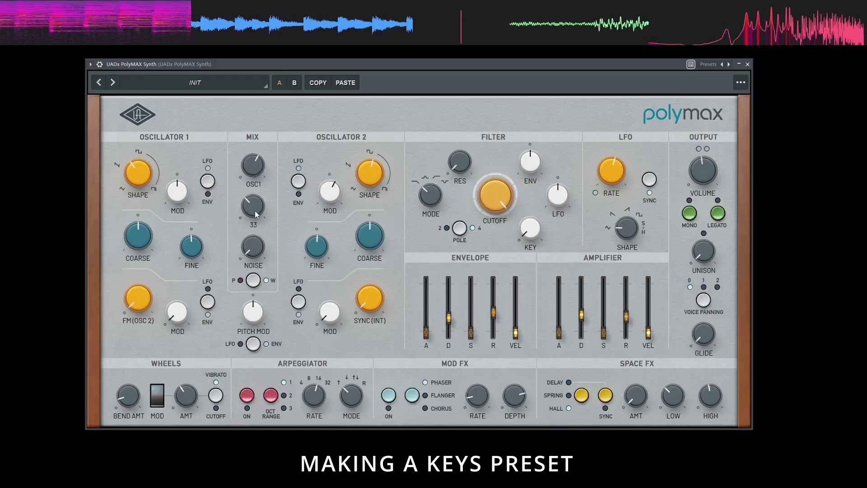
{"action": "left_click_drag", "start_coordinate": [340, 199], "coordinate": [325, 206]}
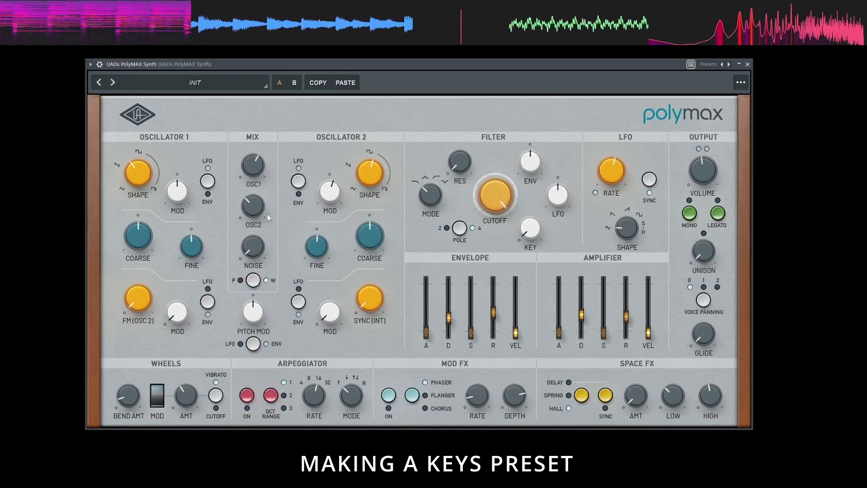
{"action": "left_click_drag", "start_coordinate": [263, 218], "coordinate": [256, 247]}
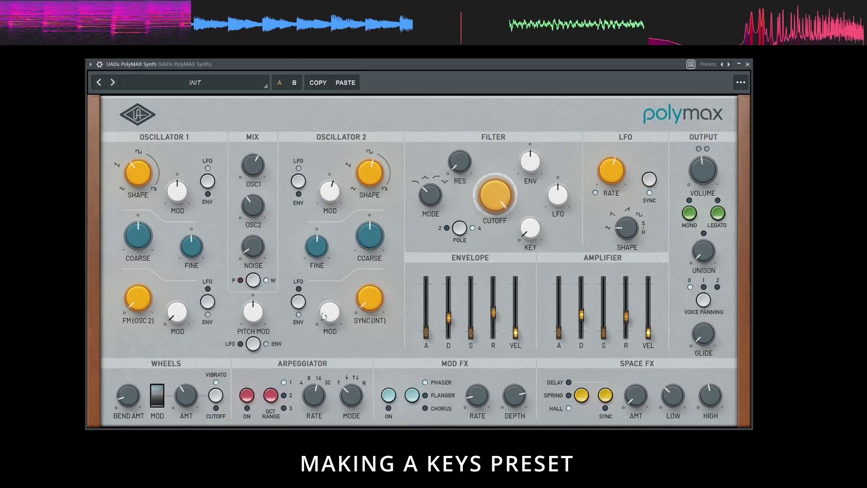
- Raise Oscillator 2's envelope-driven sync modulation, and increase the Envelope's attack, decay, sustain and release
{"action": "mouse_move", "coordinate": [330, 312]}
{"action": "left_mouse_down"}
{"action": "mouse_move", "coordinate": [333, 221]}
{"action": "mouse_move", "coordinate": [329, 303]}
{"action": "left_mouse_up"}
{"action": "left_click_drag", "start_coordinate": [428, 336], "coordinate": [472, 315]}
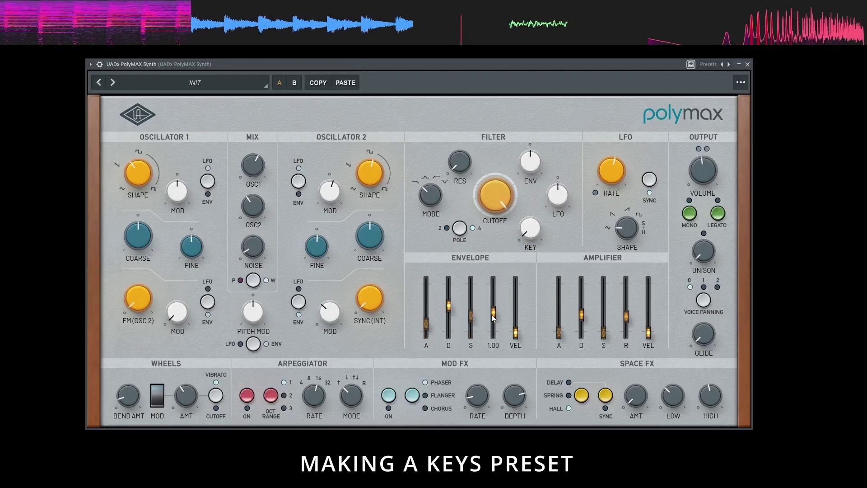
{"action": "mouse_move", "coordinate": [335, 272]}
{"action": "left_mouse_down"}
{"action": "mouse_move", "coordinate": [327, 316]}
{"action": "mouse_move", "coordinate": [329, 286]}
{"action": "left_mouse_up"}
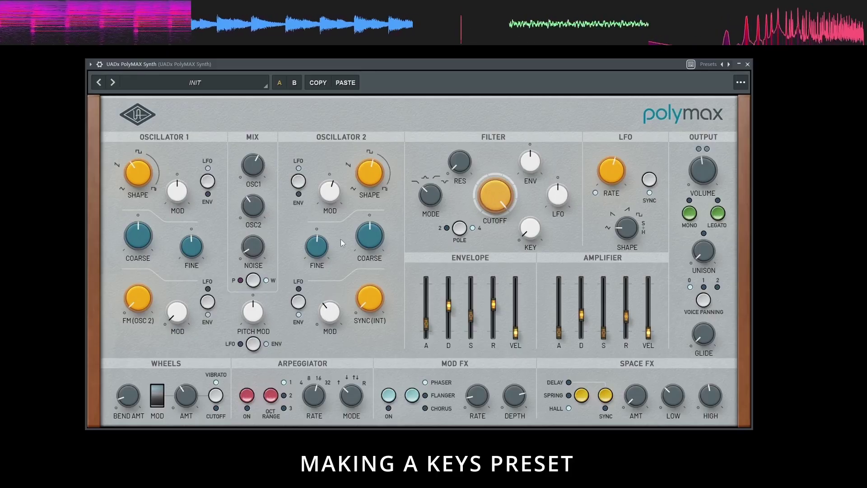
- Mute Oscillator 1 while reducing Oscillator 2's sync modulation, and rebalance the mix with Oscillator 1 at 71 and Oscillator 2 lower
{"action": "left_click_drag", "start_coordinate": [259, 170], "coordinate": [260, 203]}
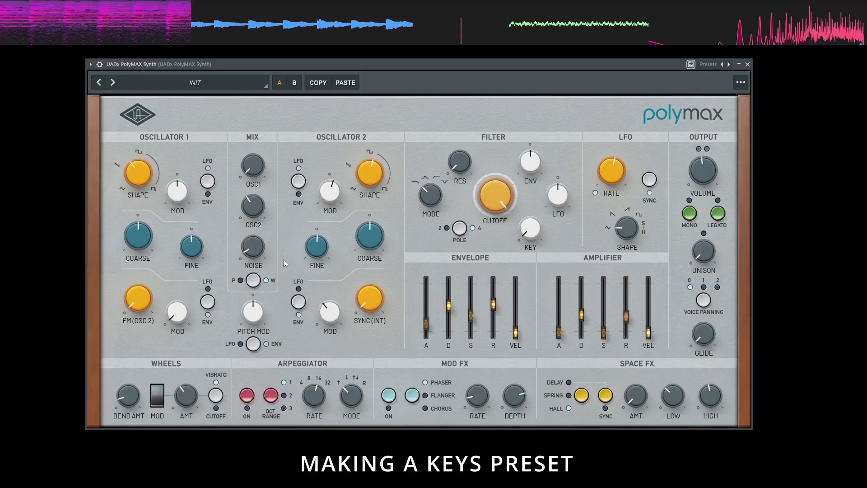
{"action": "left_click_drag", "start_coordinate": [331, 311], "coordinate": [330, 317]}
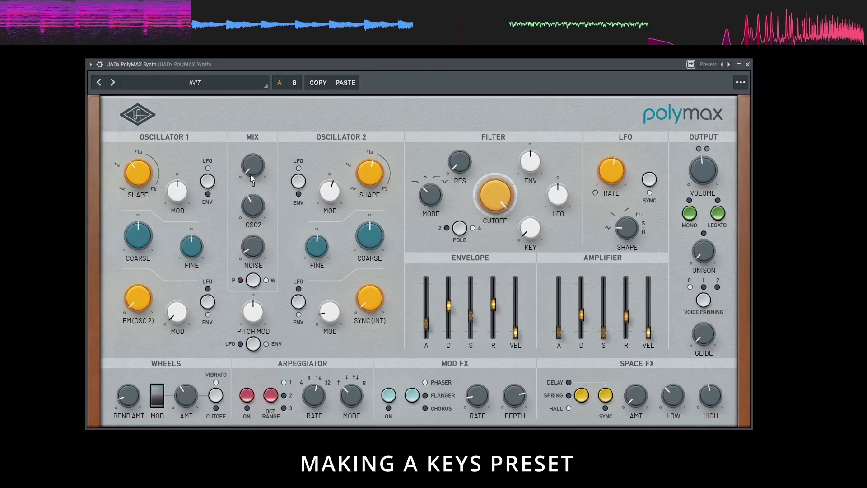
{"action": "left_click_drag", "start_coordinate": [251, 117], "coordinate": [251, 107]}
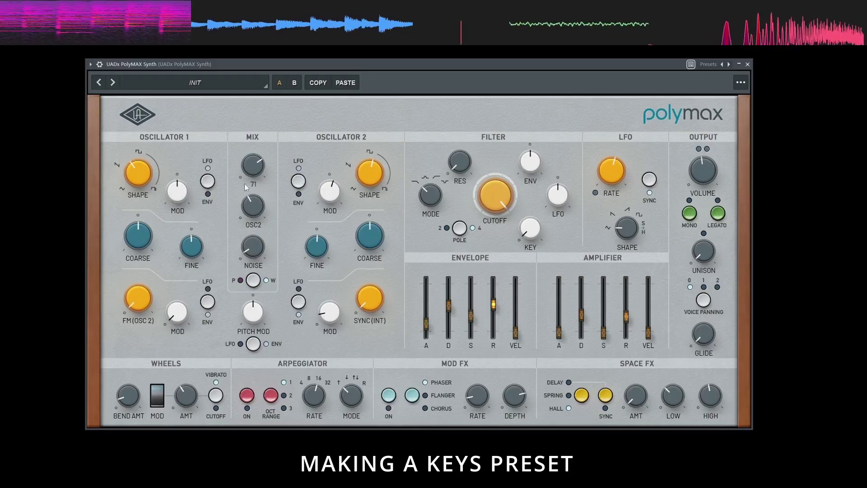
{"action": "left_click_drag", "start_coordinate": [251, 204], "coordinate": [250, 212]}
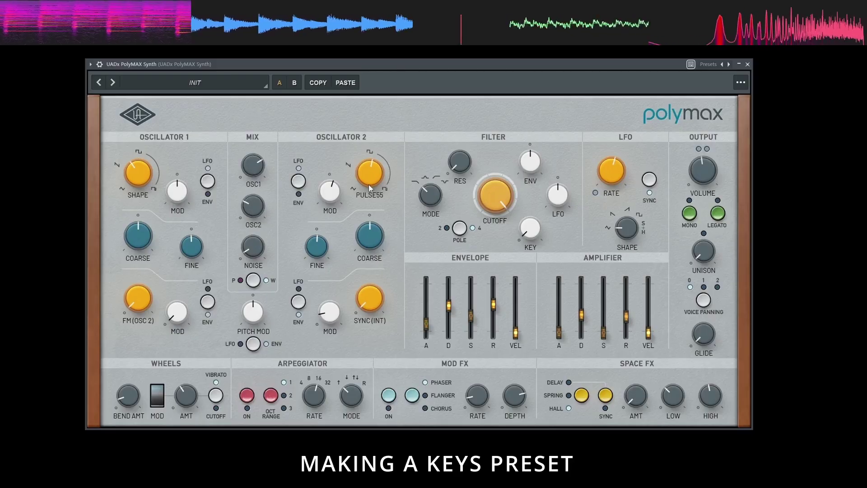
- Fine-tune Oscillator 2's shape, remove its sync modulation, and rebalance the mix with Oscillator 1 slightly lower
{"action": "left_click_drag", "start_coordinate": [369, 184], "coordinate": [370, 205]}
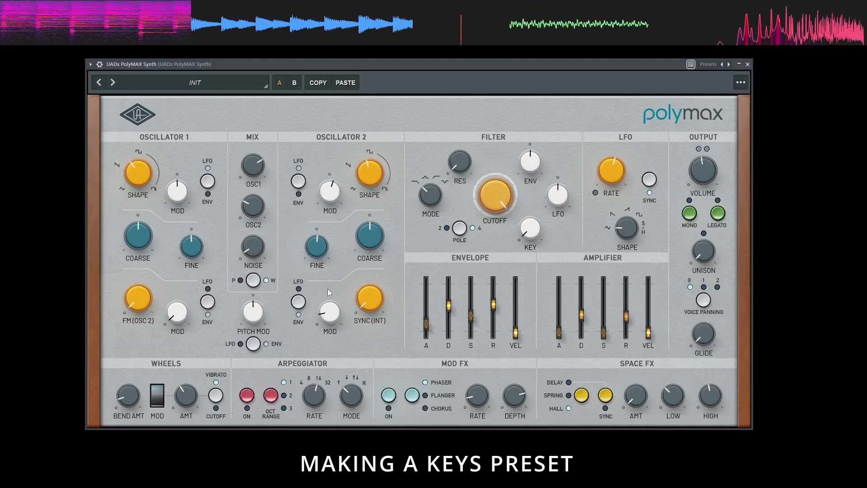
{"action": "left_click_drag", "start_coordinate": [330, 311], "coordinate": [321, 396]}
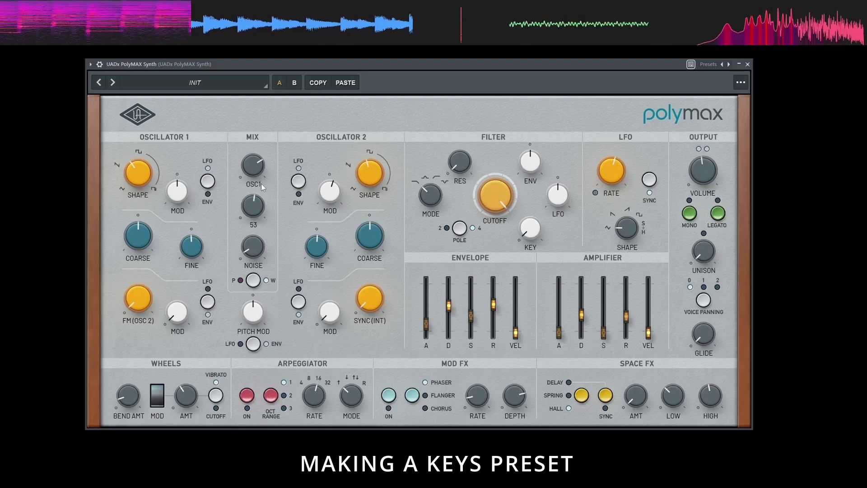
{"action": "left_click_drag", "start_coordinate": [261, 195], "coordinate": [249, 209]}
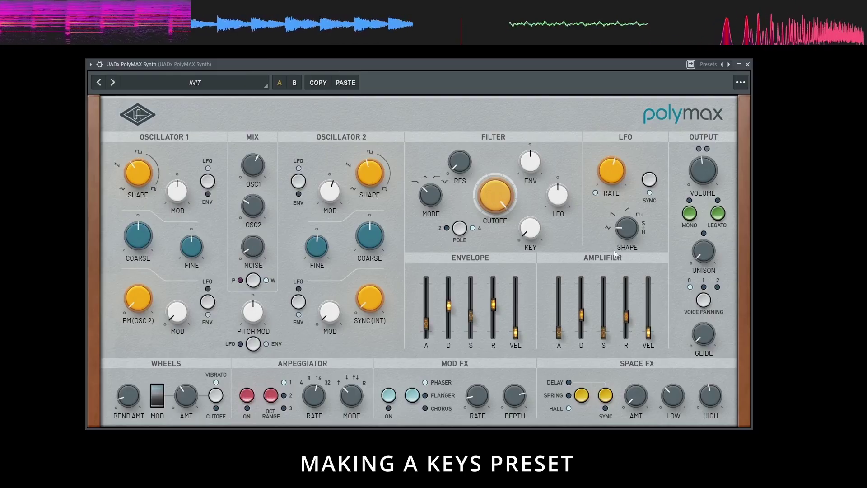
- Switch the filter to 2-pole, set its resonance to 10, and fine-tune the cutoff
{"action": "left_click_drag", "start_coordinate": [492, 206], "coordinate": [471, 231]}
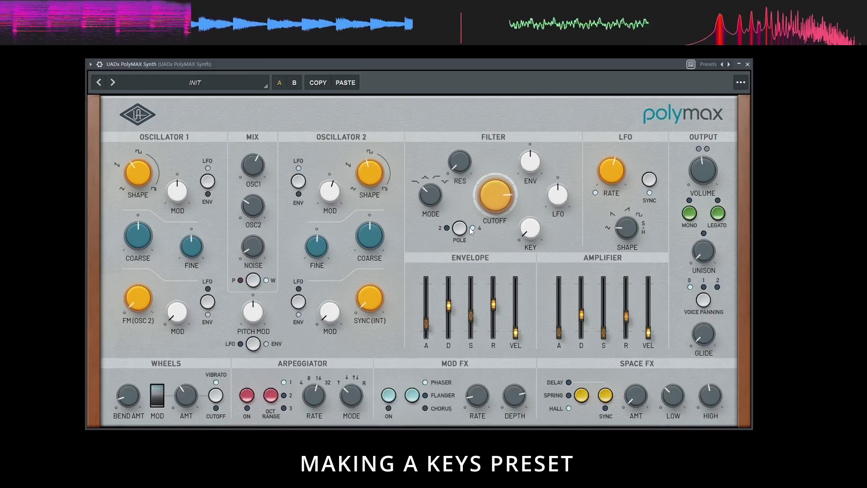
{"action": "mouse_move", "coordinate": [460, 168]}
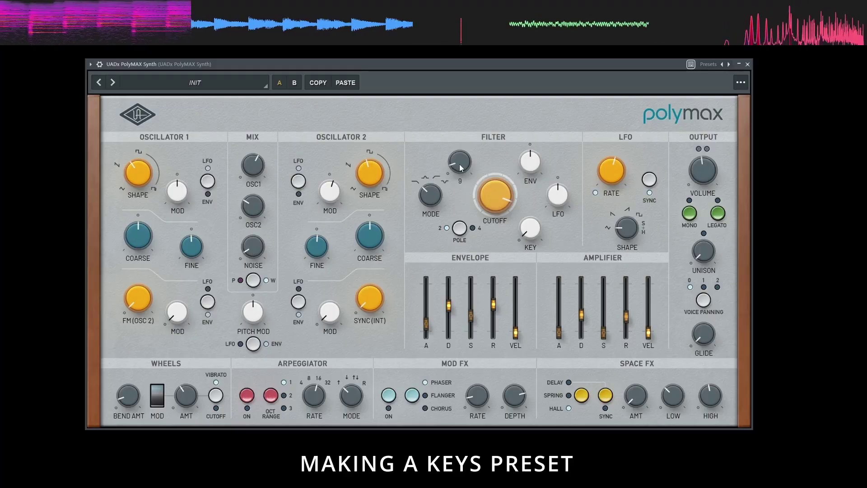
{"action": "left_click_drag", "start_coordinate": [461, 125], "coordinate": [459, 165]}
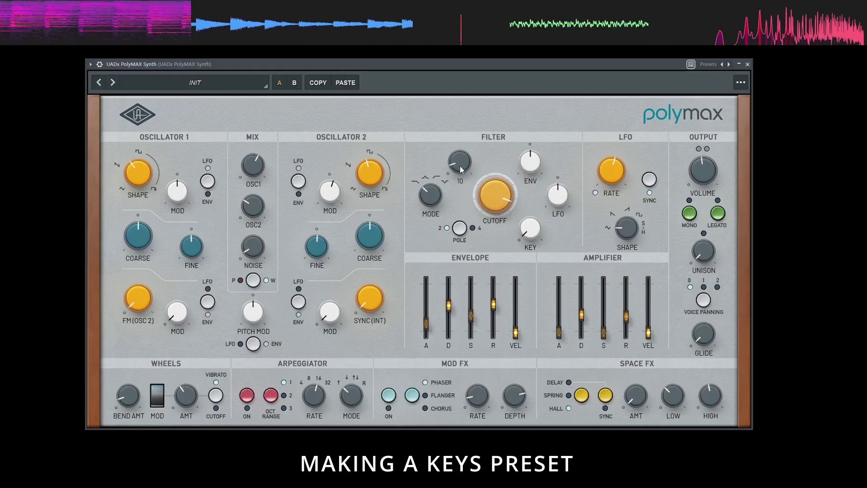
{"action": "mouse_move", "coordinate": [485, 194]}
{"action": "left_click_drag", "start_coordinate": [485, 194], "coordinate": [484, 186]}
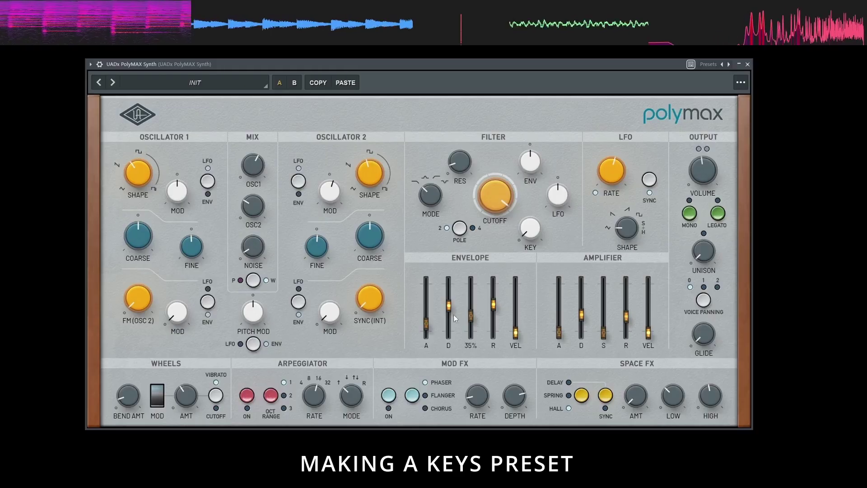
- Turn on the Mod FX in Chorus mode with a faster rate and a lower depth
{"action": "left_click", "coordinate": [410, 400]}
{"action": "left_click", "coordinate": [410, 401]}
{"action": "left_click_drag", "start_coordinate": [474, 401], "coordinate": [462, 379]}
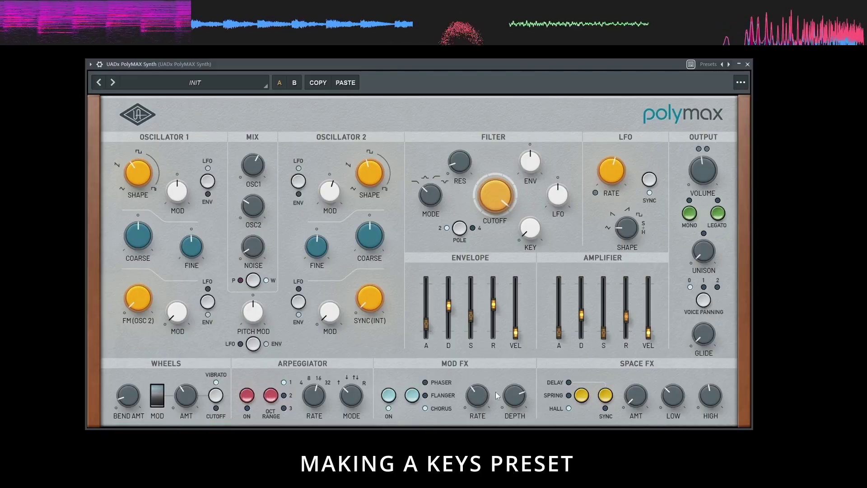
{"action": "mouse_move", "coordinate": [505, 398]}
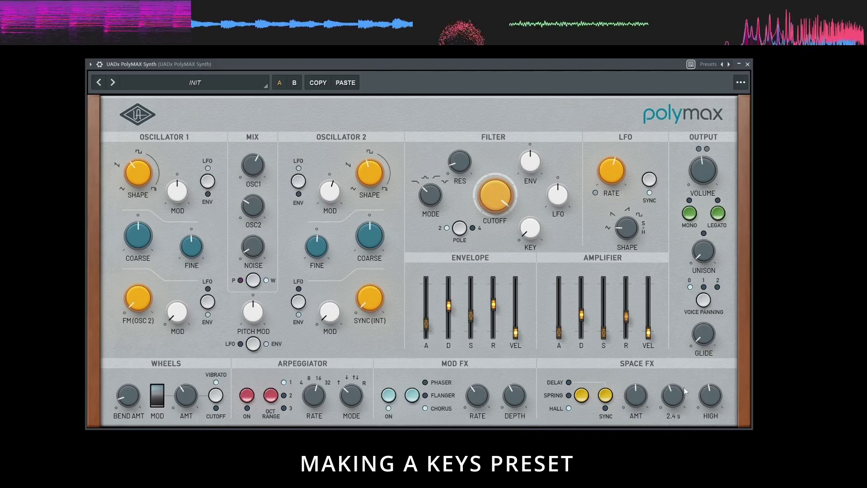
- Raise the hall reverb's amount and its High setting above 2.60 kHz in Space FX
{"action": "mouse_move", "coordinate": [719, 395]}
{"action": "left_click_drag", "start_coordinate": [717, 395], "coordinate": [673, 410]}
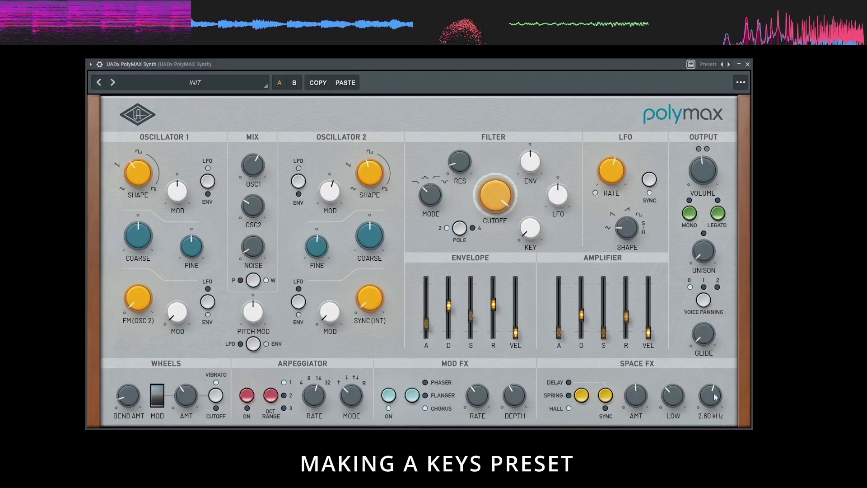
{"action": "mouse_move", "coordinate": [681, 382]}
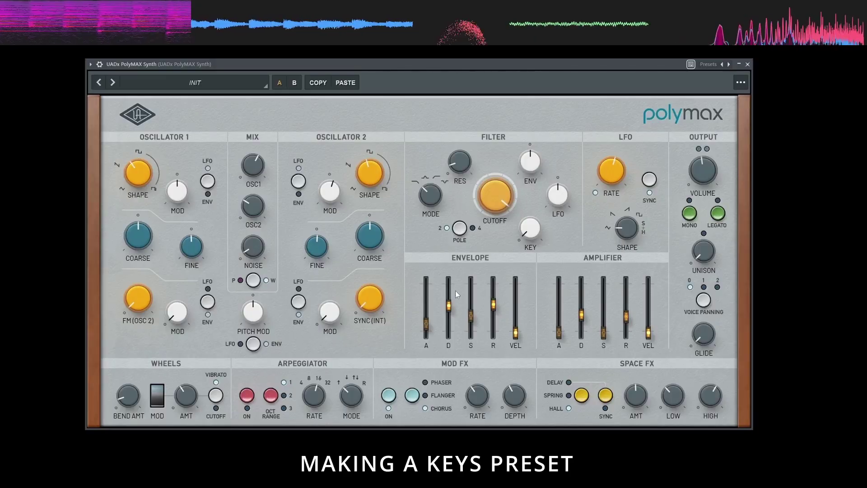
- Audition Oscillator 2 at 78 in the mix and settle it at a lower level beneath Oscillator 1
{"action": "mouse_move", "coordinate": [452, 288]}
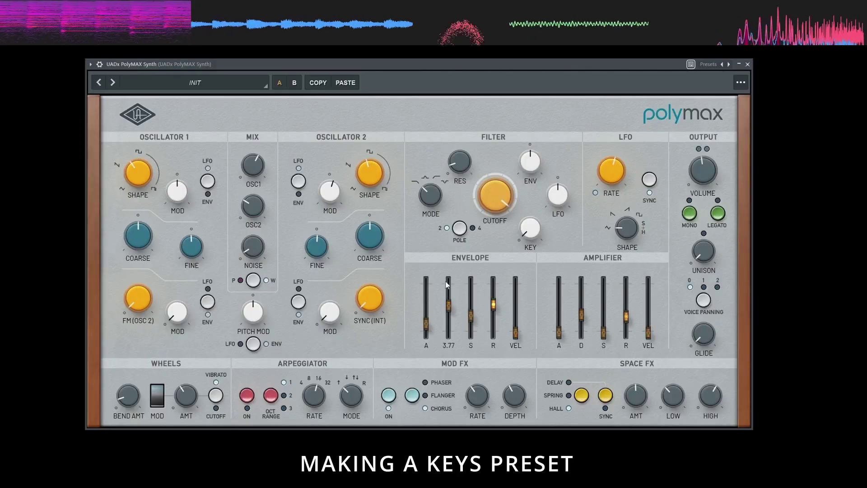
{"action": "mouse_move", "coordinate": [186, 200]}
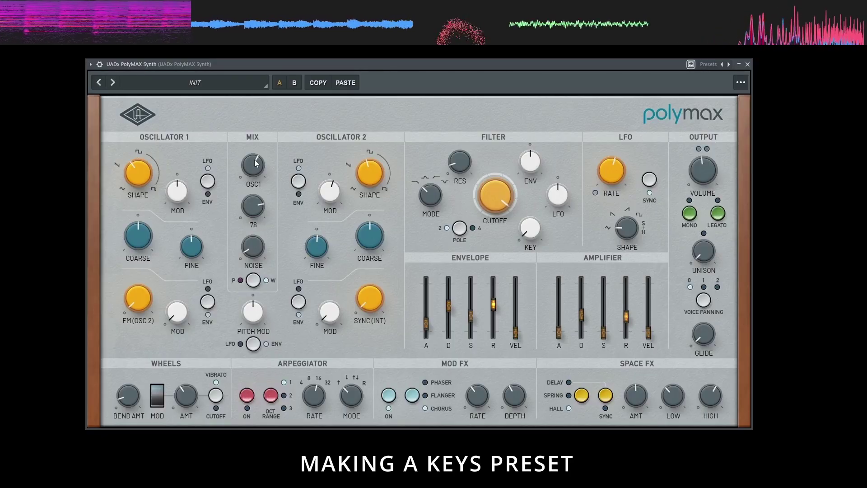
{"action": "mouse_move", "coordinate": [242, 188]}
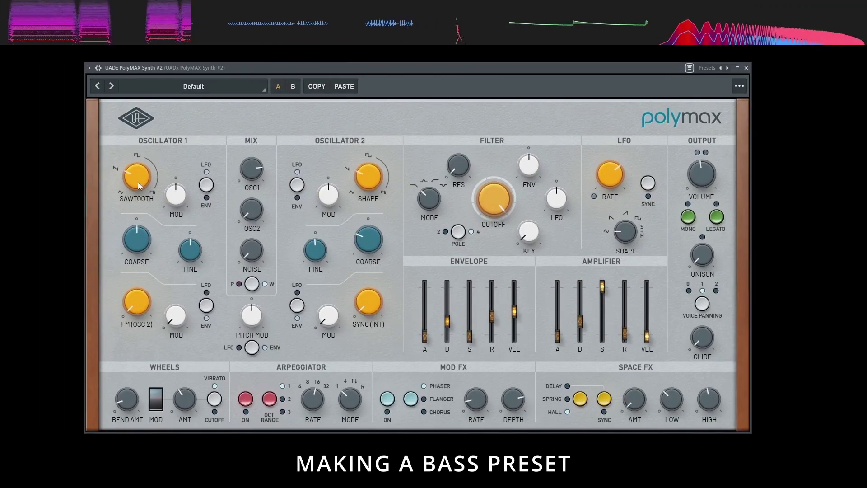
- On the second PolyMAX, shift Oscillator 1's shape from sawtooth toward triangle, raise the unison amount, and set voice panning to 0
{"action": "left_click_drag", "start_coordinate": [137, 182], "coordinate": [125, 191]}
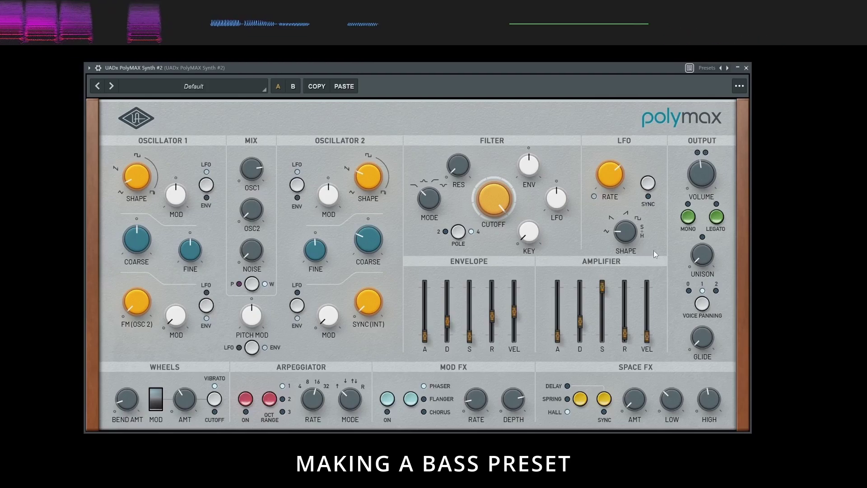
{"action": "mouse_move", "coordinate": [706, 250]}
{"action": "left_mouse_down"}
{"action": "mouse_move", "coordinate": [702, 225]}
{"action": "mouse_move", "coordinate": [701, 242]}
{"action": "left_mouse_up"}
{"action": "left_click", "coordinate": [701, 302]}
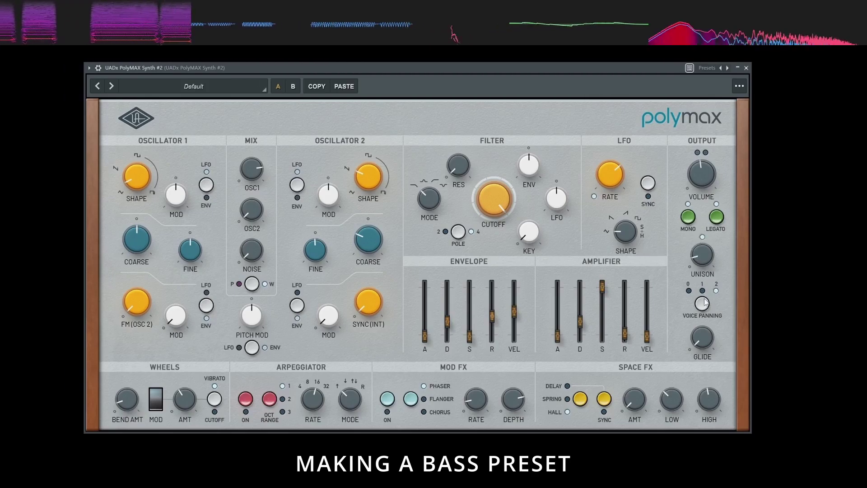
{"action": "left_click", "coordinate": [701, 303]}
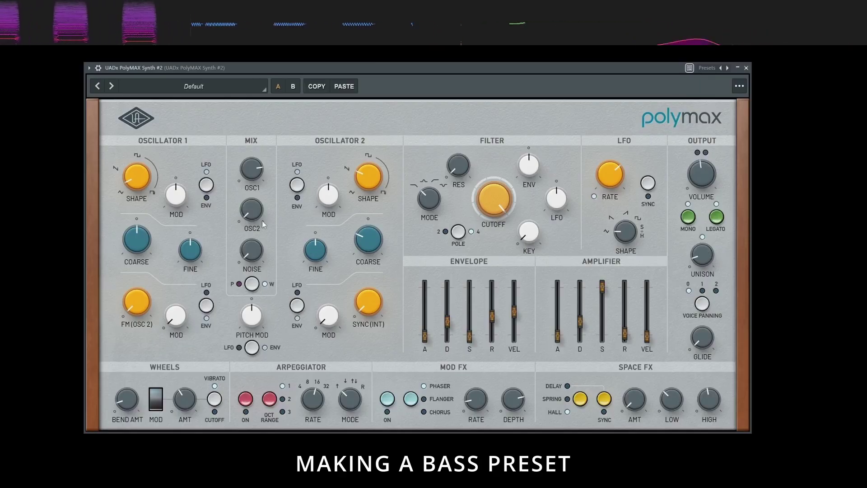
- Raise Oscillator 2 in the mix with its coarse tuning centred, and add slight FM modulation to Oscillator 1
{"action": "double_click", "coordinate": [361, 246]}
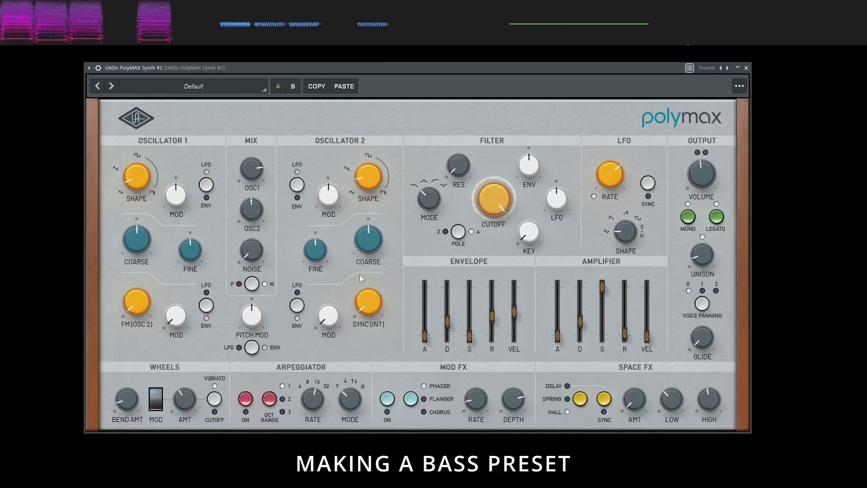
{"action": "mouse_move", "coordinate": [176, 314]}
{"action": "left_mouse_down"}
{"action": "mouse_move", "coordinate": [175, 271]}
{"action": "mouse_move", "coordinate": [180, 317]}
{"action": "left_mouse_up"}
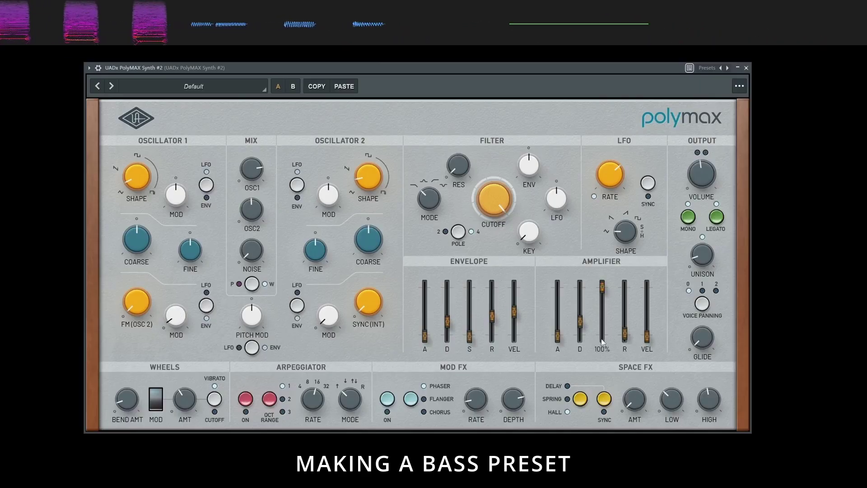
- Lengthen the bass patch's amplifier release and lower its filter cutoff
{"action": "left_click_drag", "start_coordinate": [624, 338], "coordinate": [624, 330]}
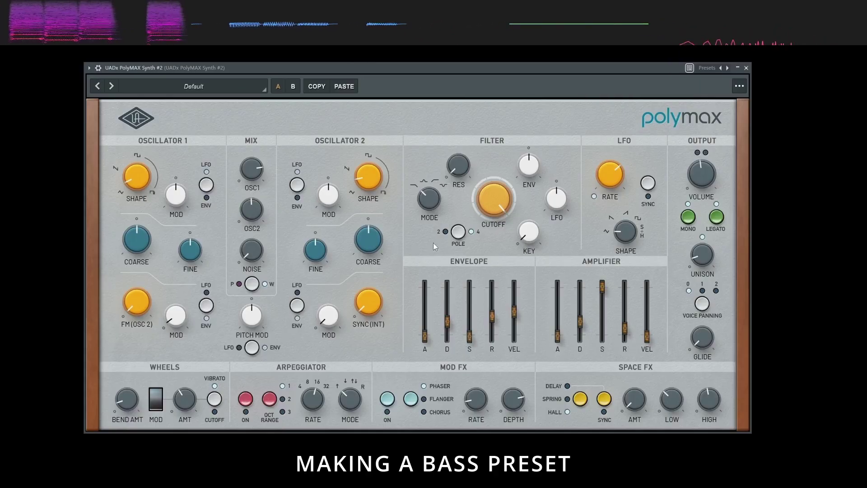
{"action": "left_click_drag", "start_coordinate": [490, 216], "coordinate": [521, 221]}
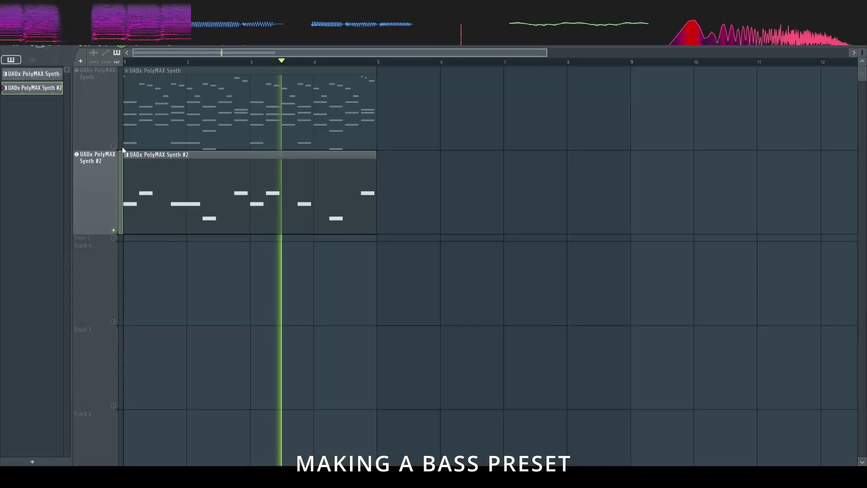
- Reopen the first PolyMAX keys synth from the playlist, reduce its output volume, and close its window
{"action": "left_click", "coordinate": [106, 115]}
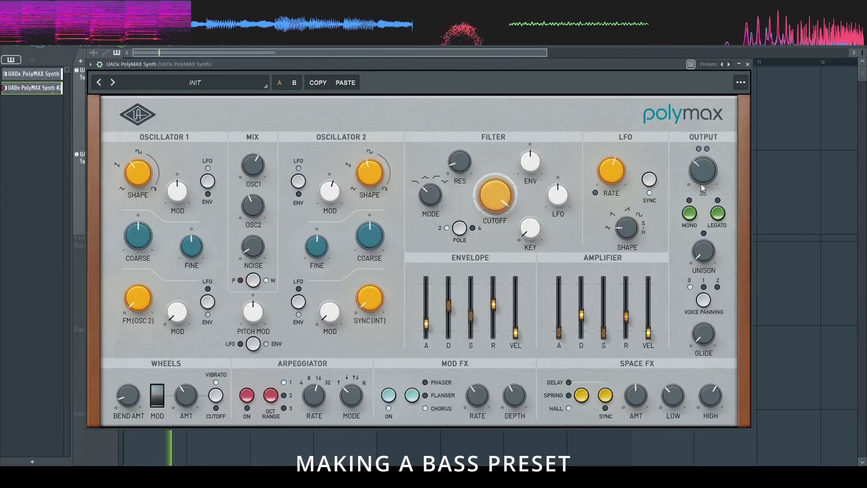
{"action": "left_click_drag", "start_coordinate": [703, 173], "coordinate": [703, 186]}
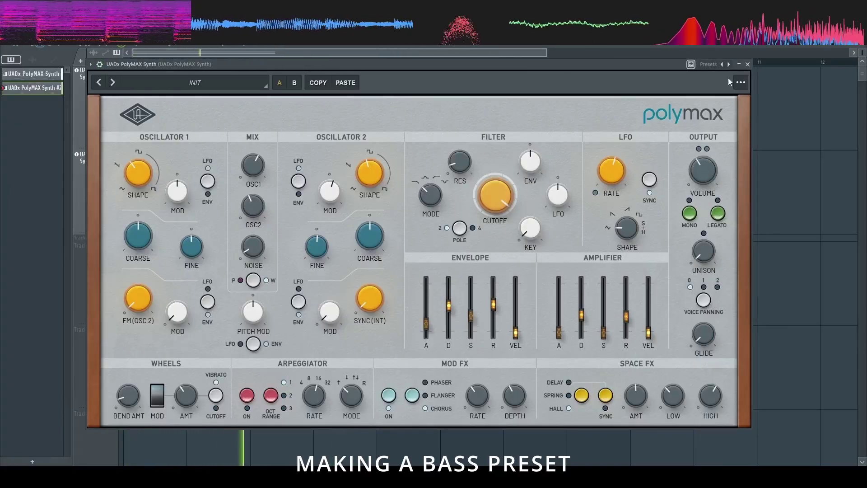
{"action": "left_click", "coordinate": [749, 64]}
- Reopen the bass synth, switch its filter to 2-pole, readjust the cutoff below maximum, and close its window
{"action": "left_click", "coordinate": [100, 186]}
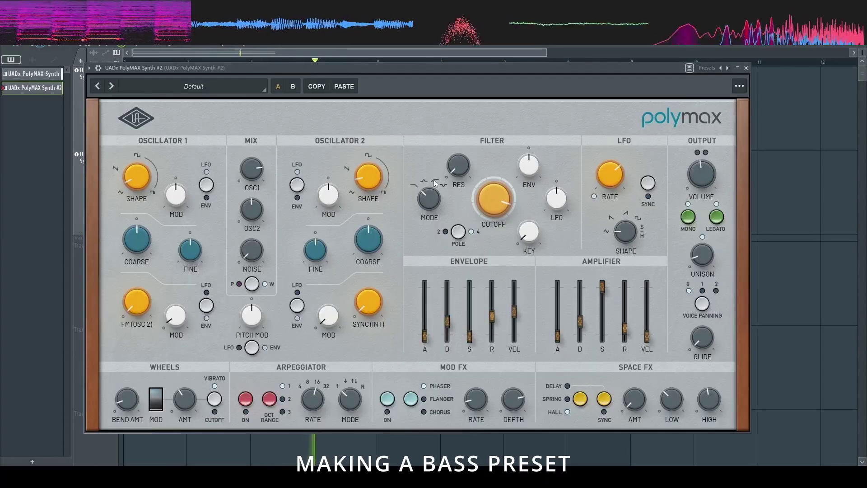
{"action": "left_click", "coordinate": [459, 232]}
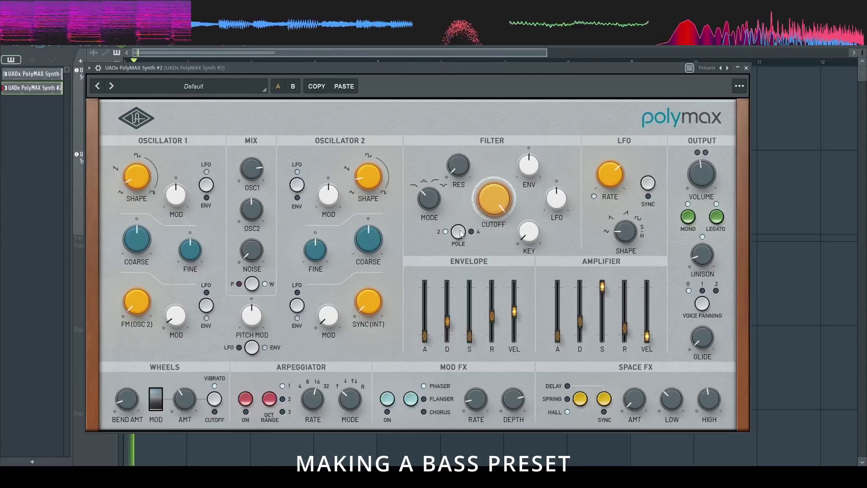
{"action": "left_click_drag", "start_coordinate": [489, 214], "coordinate": [489, 224]}
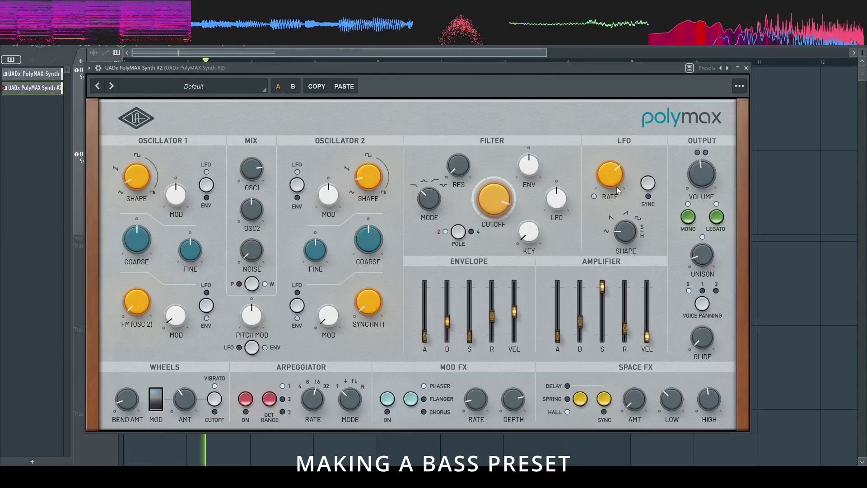
{"action": "left_click", "coordinate": [746, 68]}
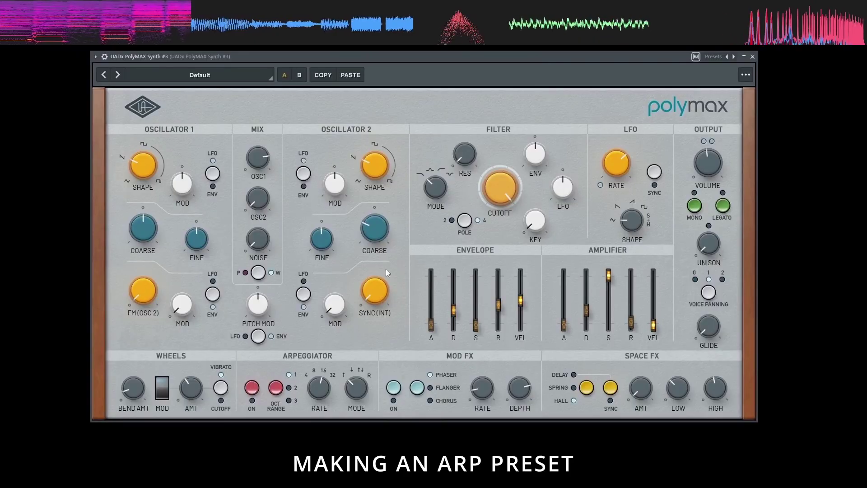
- On the third PolyMAX, run the arpeggiator over 2 octaves, lengthen the amplifier release, and pull its sustain to minimum
{"action": "left_click", "coordinate": [276, 387]}
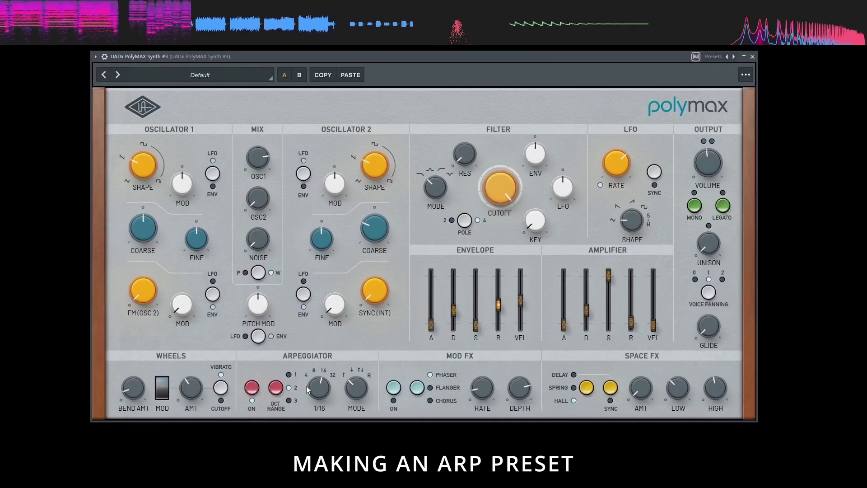
{"action": "left_click_drag", "start_coordinate": [627, 318], "coordinate": [630, 301]}
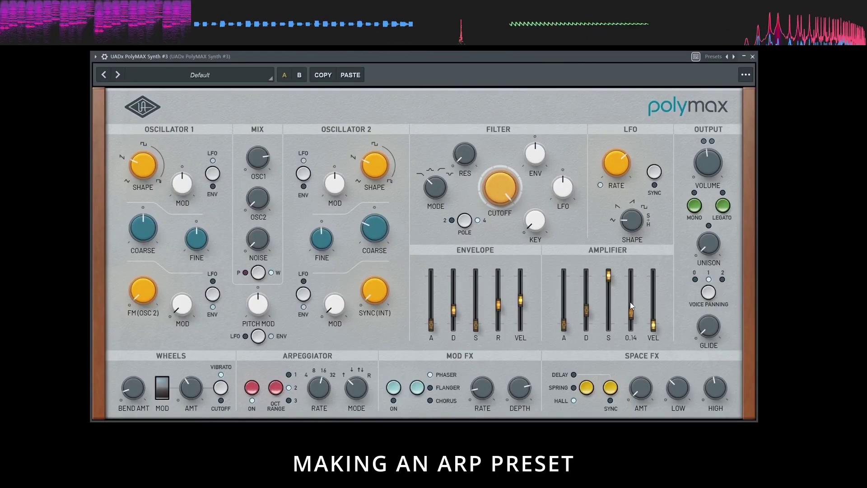
{"action": "mouse_move", "coordinate": [606, 273]}
{"action": "left_click_drag", "start_coordinate": [607, 274], "coordinate": [609, 326]}
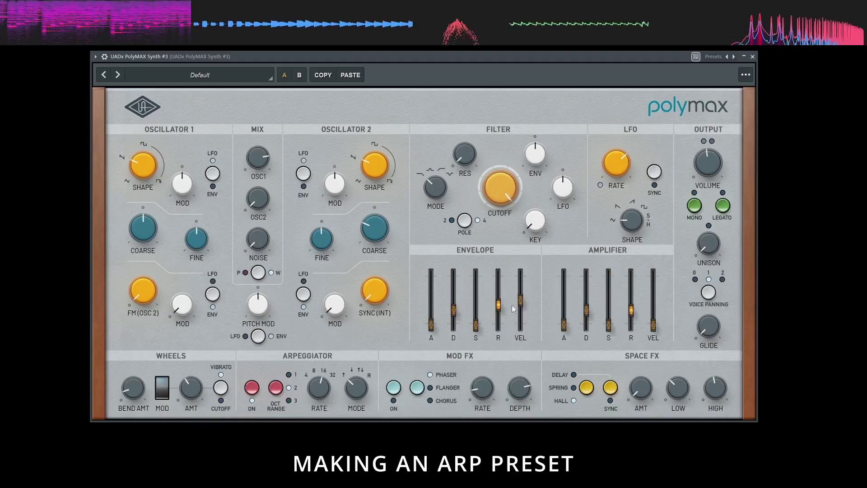
- Shift both oscillators' shapes through tri-saw toward triangle, and raise Oscillator 2 in the mix
{"action": "left_click_drag", "start_coordinate": [135, 168], "coordinate": [134, 183]}
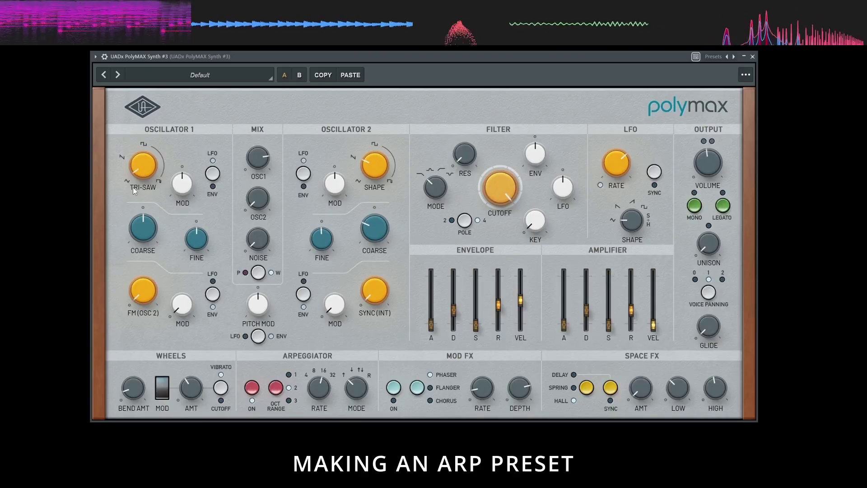
{"action": "left_click_drag", "start_coordinate": [277, 200], "coordinate": [273, 144]}
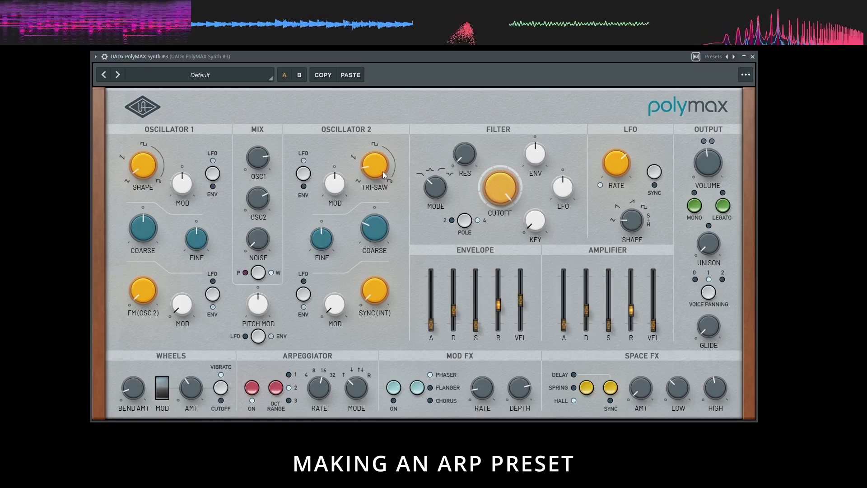
- Detune the two oscillators' fine tuning in opposite directions, and raise Oscillator 2's envelope-driven sync modulation
{"action": "left_click_drag", "start_coordinate": [321, 236], "coordinate": [321, 186]}
{"action": "left_click_drag", "start_coordinate": [196, 240], "coordinate": [194, 259]}
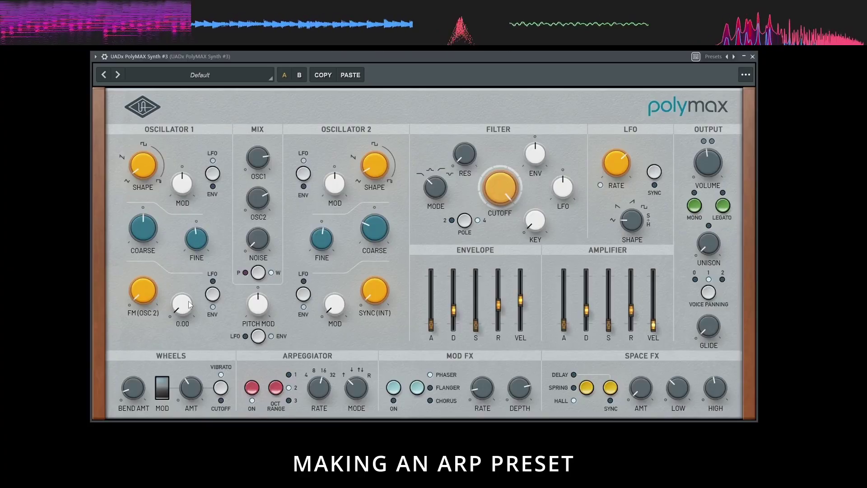
{"action": "left_click_drag", "start_coordinate": [334, 307], "coordinate": [337, 300]}
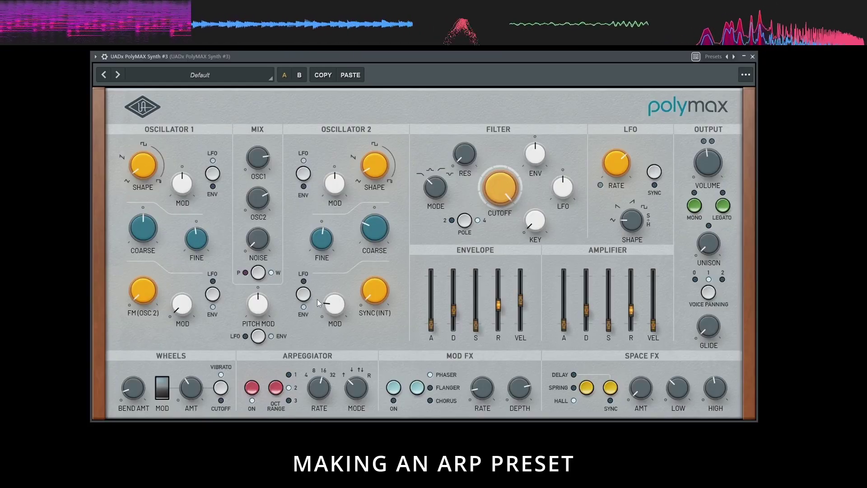
{"action": "mouse_move", "coordinate": [383, 296]}
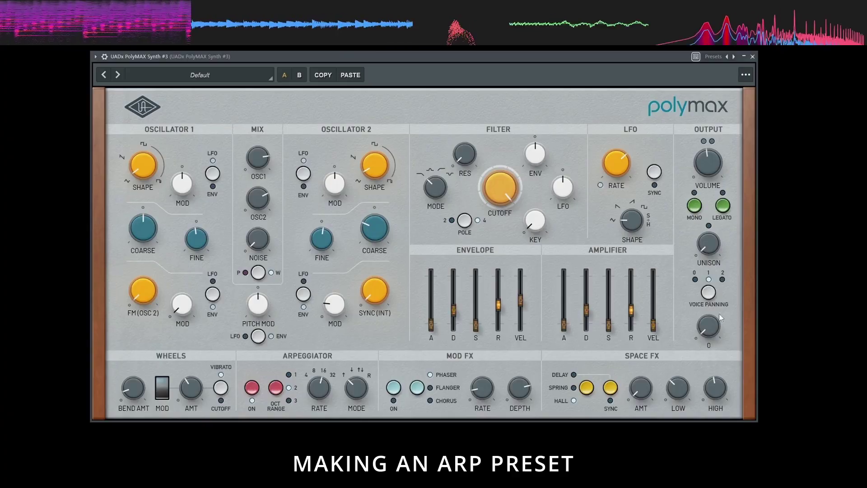
- Switch the arp synth's modulation effect to flanger, slow its rate to 0.08 Hz, and reduce its depth to 12.5 %
{"action": "mouse_move", "coordinate": [547, 158]}
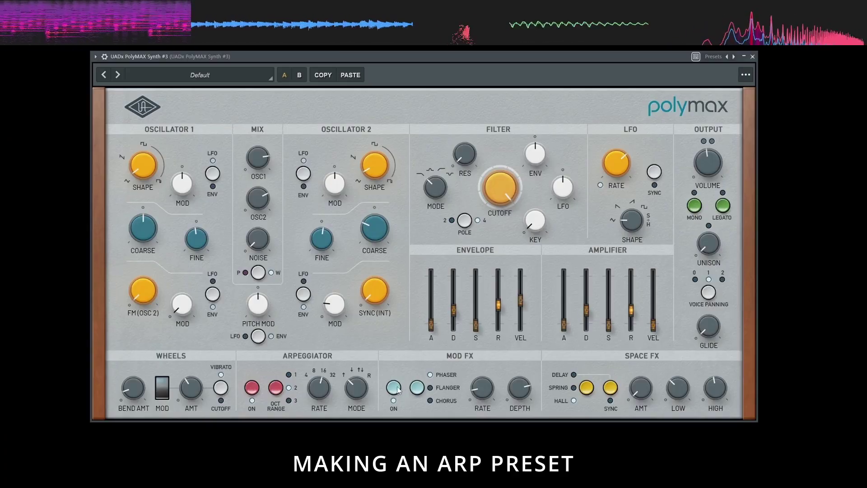
{"action": "left_click", "coordinate": [420, 389]}
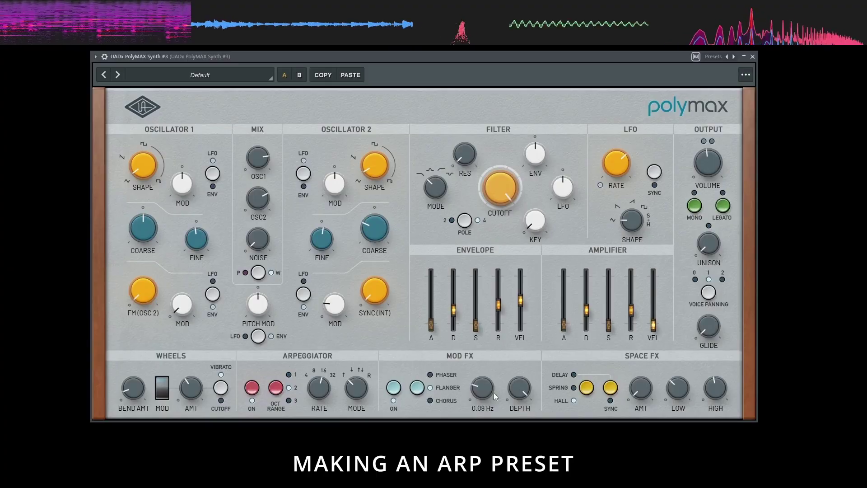
{"action": "left_click_drag", "start_coordinate": [519, 388], "coordinate": [515, 436]}
{"action": "left_click_drag", "start_coordinate": [519, 398], "coordinate": [513, 418]}
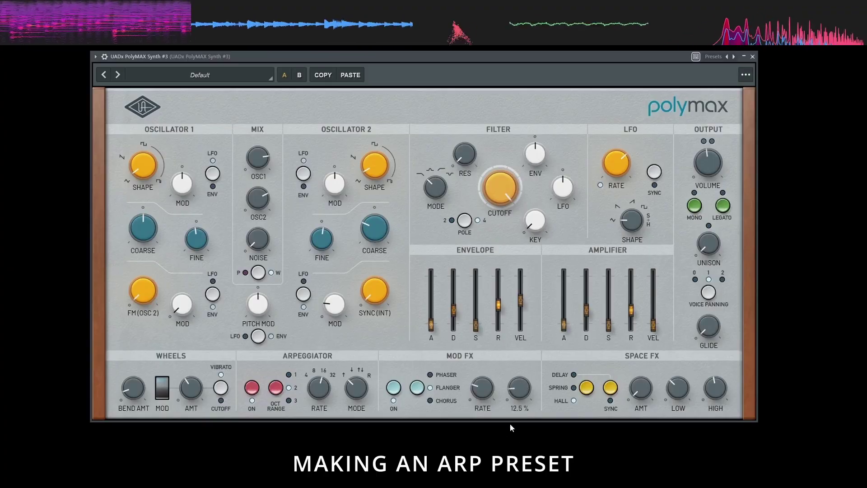
- Change the space effect to delay, raise its amount, and set the synced delay time to dotted 1/8
{"action": "left_click", "coordinate": [587, 389]}
{"action": "left_click_drag", "start_coordinate": [640, 390], "coordinate": [641, 365]}
{"action": "left_click_drag", "start_coordinate": [677, 388], "coordinate": [678, 376]}
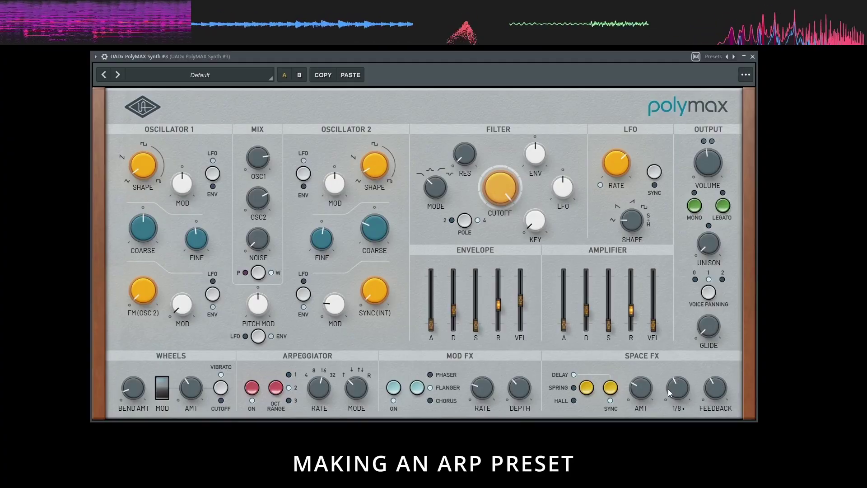
- Close the arp synth's window and unmute the PolyMAX Synth #2 bass track in the playlist
{"action": "left_click", "coordinate": [752, 56]}
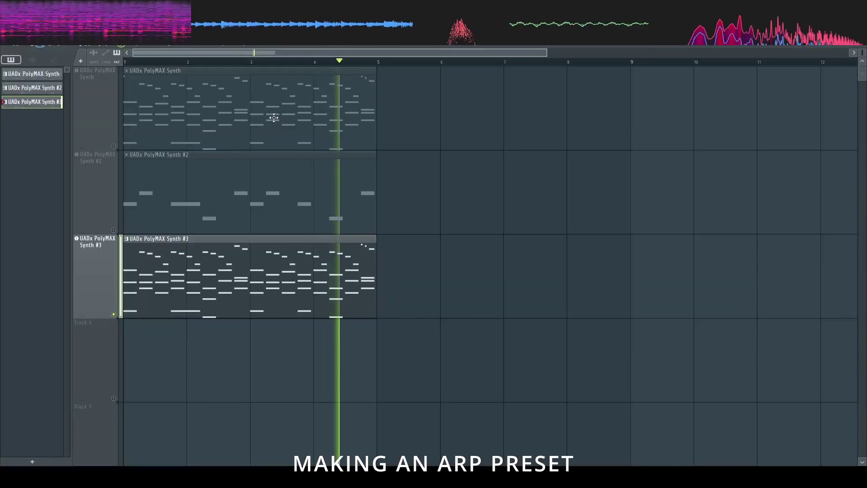
{"action": "left_click", "coordinate": [113, 229]}
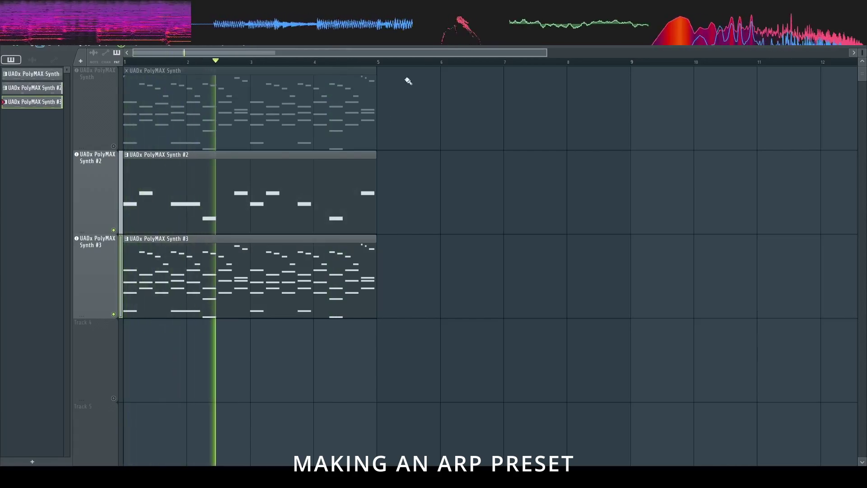
- Show the mixer, play the full arrangement with drums, and close the mixer and the master's TRS One window
{"action": "key", "text": "F9"}
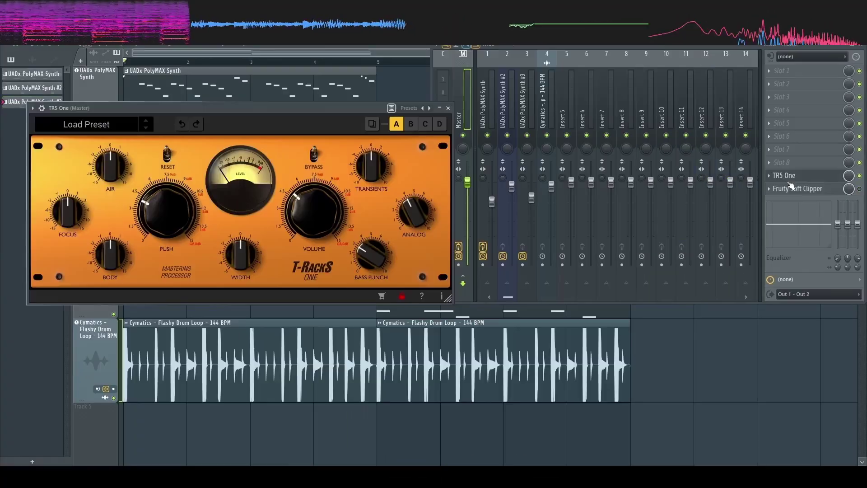
{"action": "key", "text": "space"}
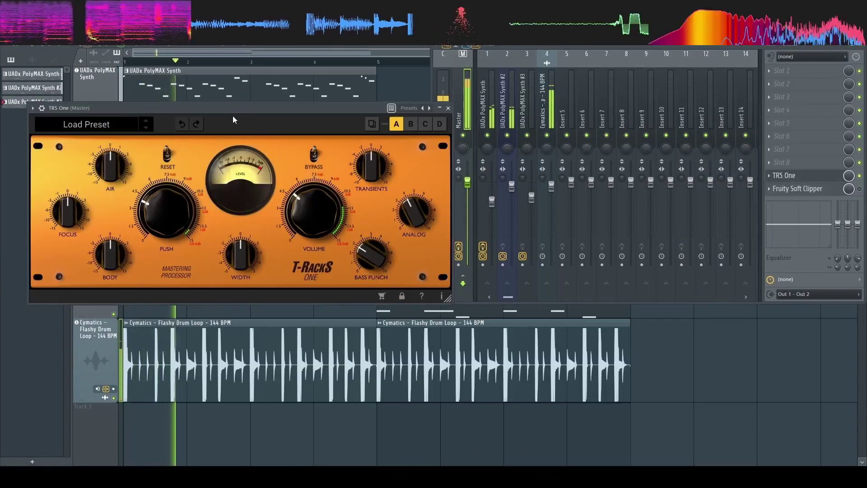
{"action": "left_click_drag", "start_coordinate": [408, 114], "coordinate": [642, 122]}
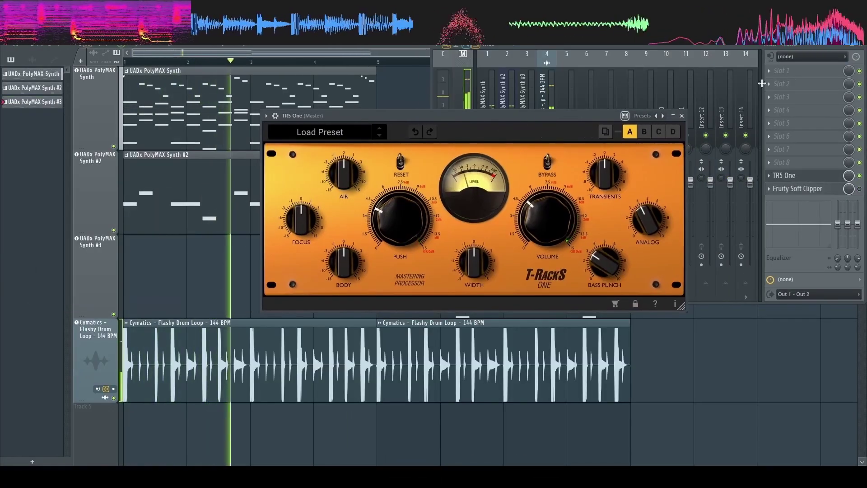
{"action": "left_click", "coordinate": [862, 48]}
{"action": "left_click", "coordinate": [681, 115]}
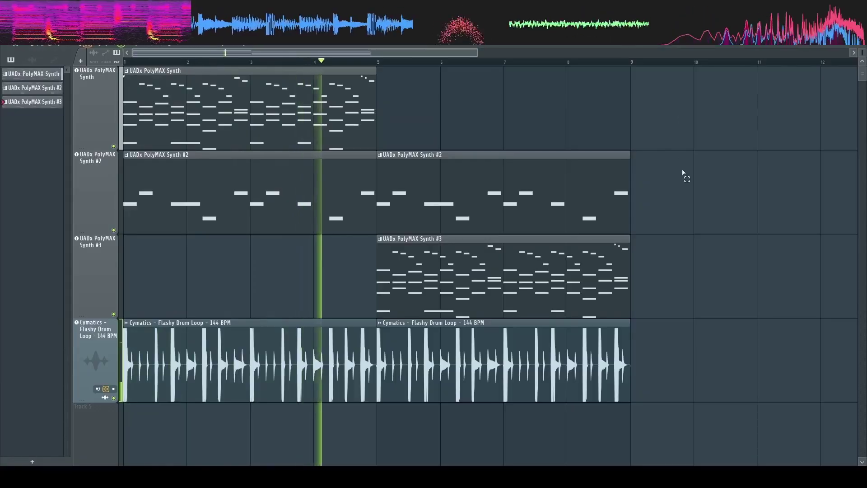
- View the Flashy Drum Loop clip's sample settings during playback, and close them
{"action": "left_click", "coordinate": [439, 346]}
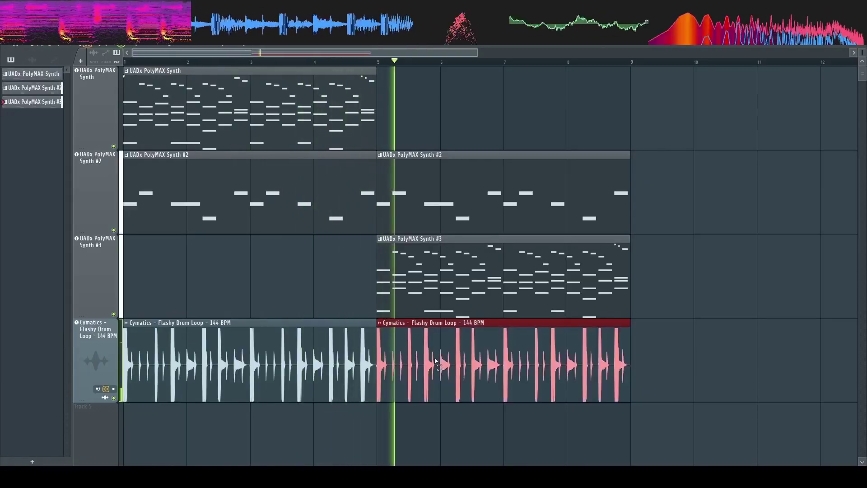
{"action": "double_click", "coordinate": [294, 356]}
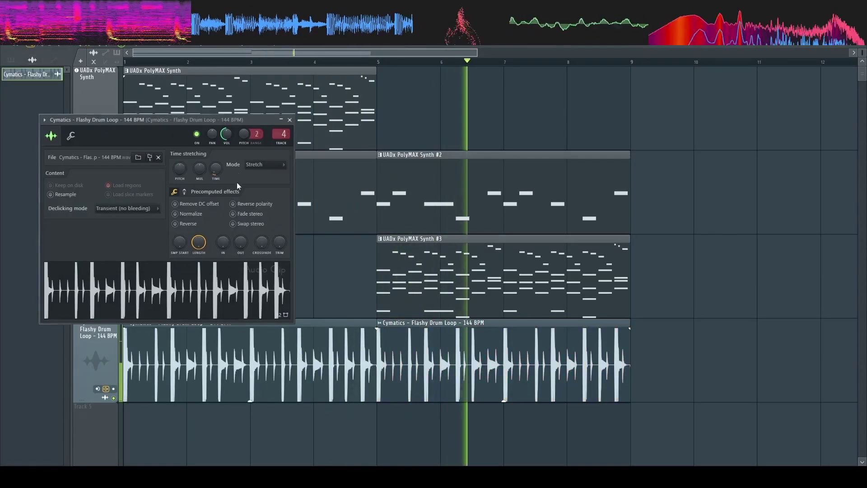
{"action": "left_click", "coordinate": [290, 119]}
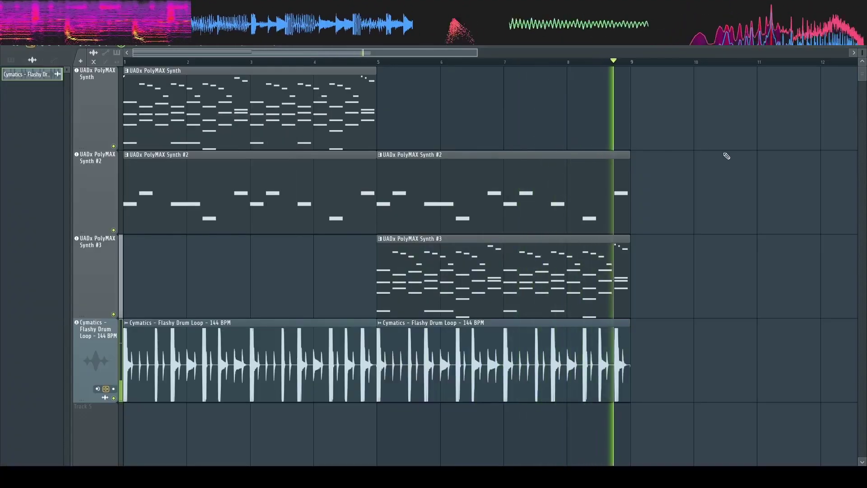